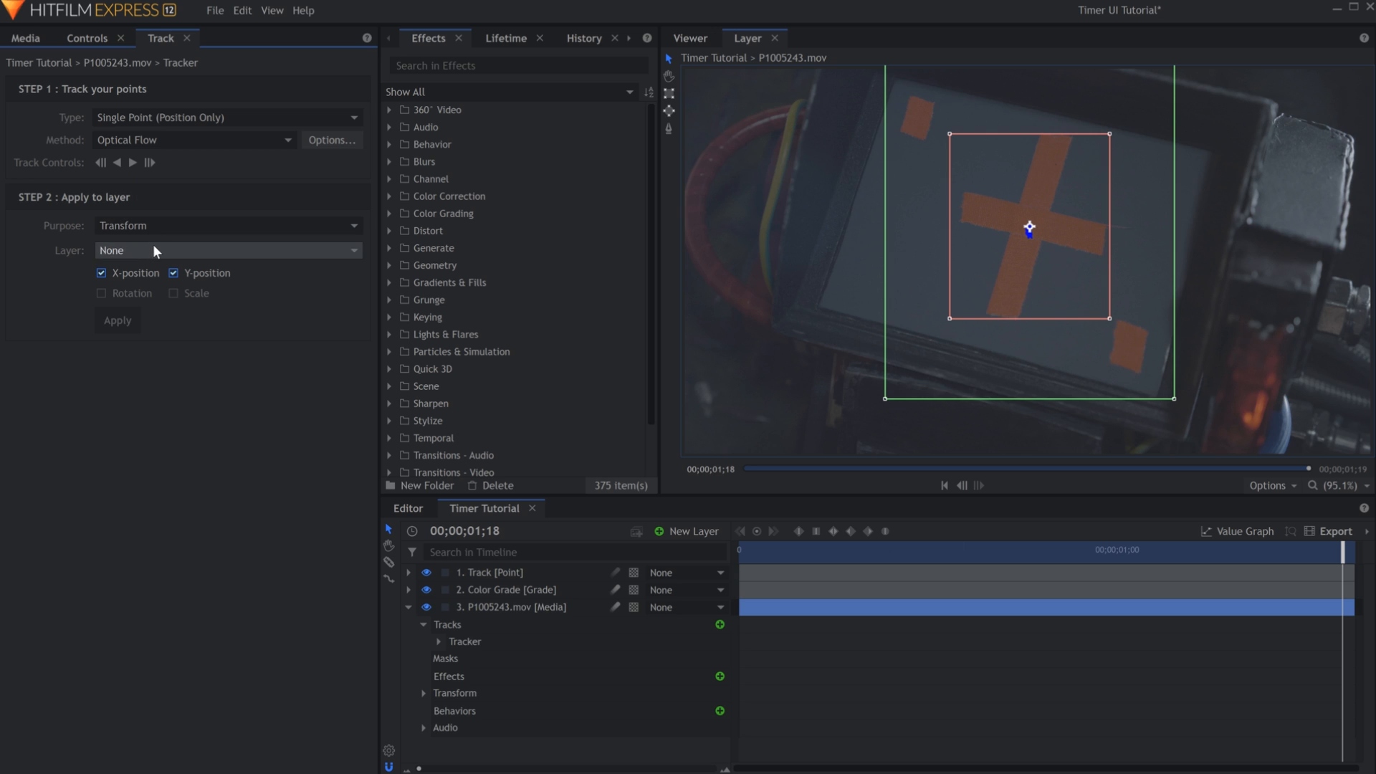
- Apply the tracked X and Y position to the Track point layer and play back the composite to check it
click(152, 247)
click(154, 289)
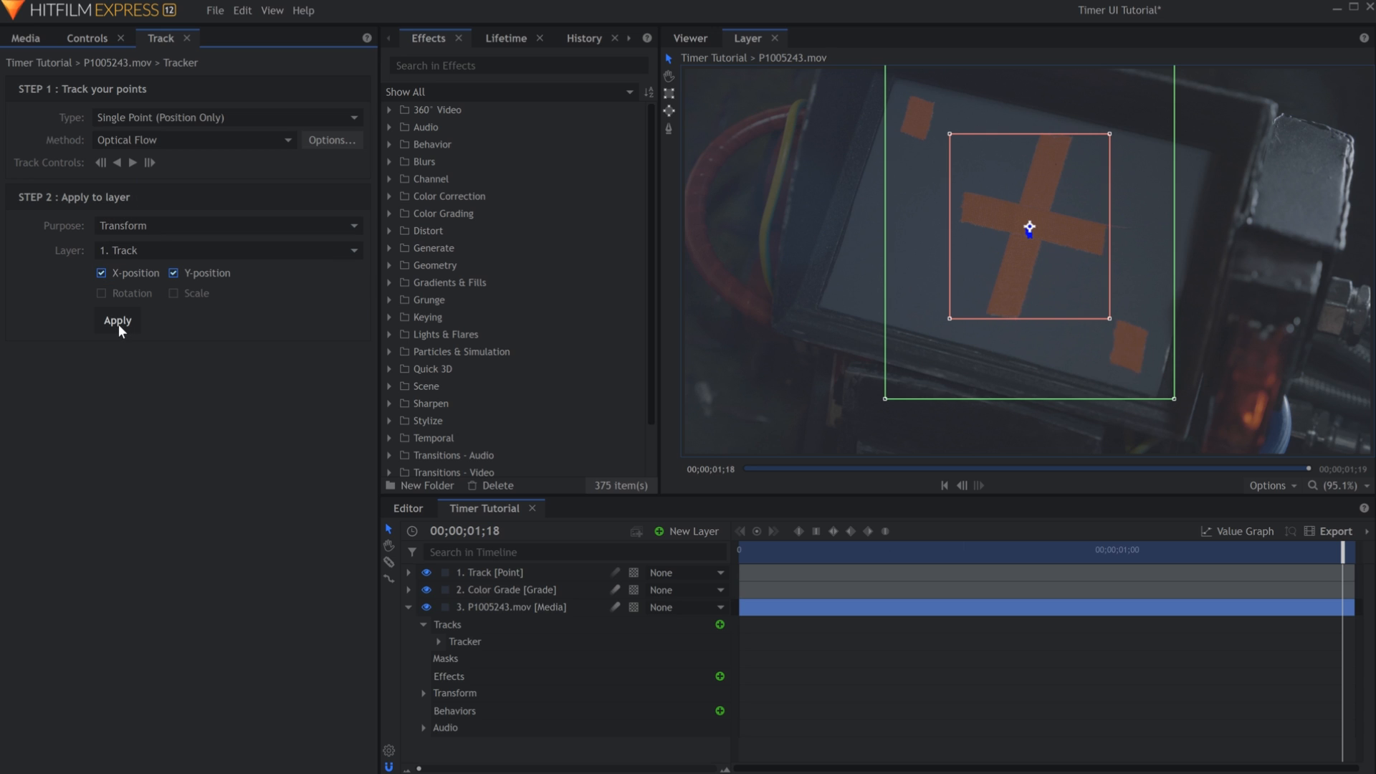
click(690, 35)
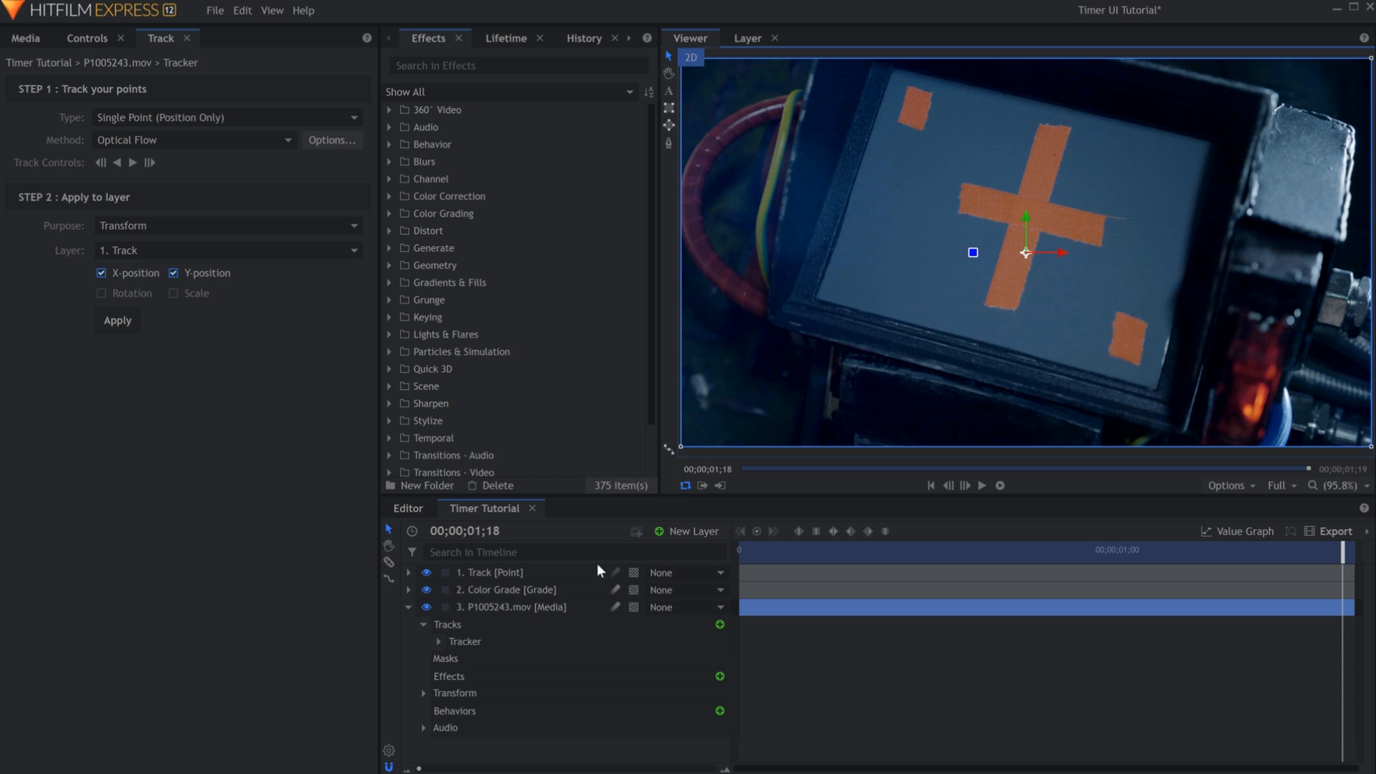
click(566, 579)
key(space)
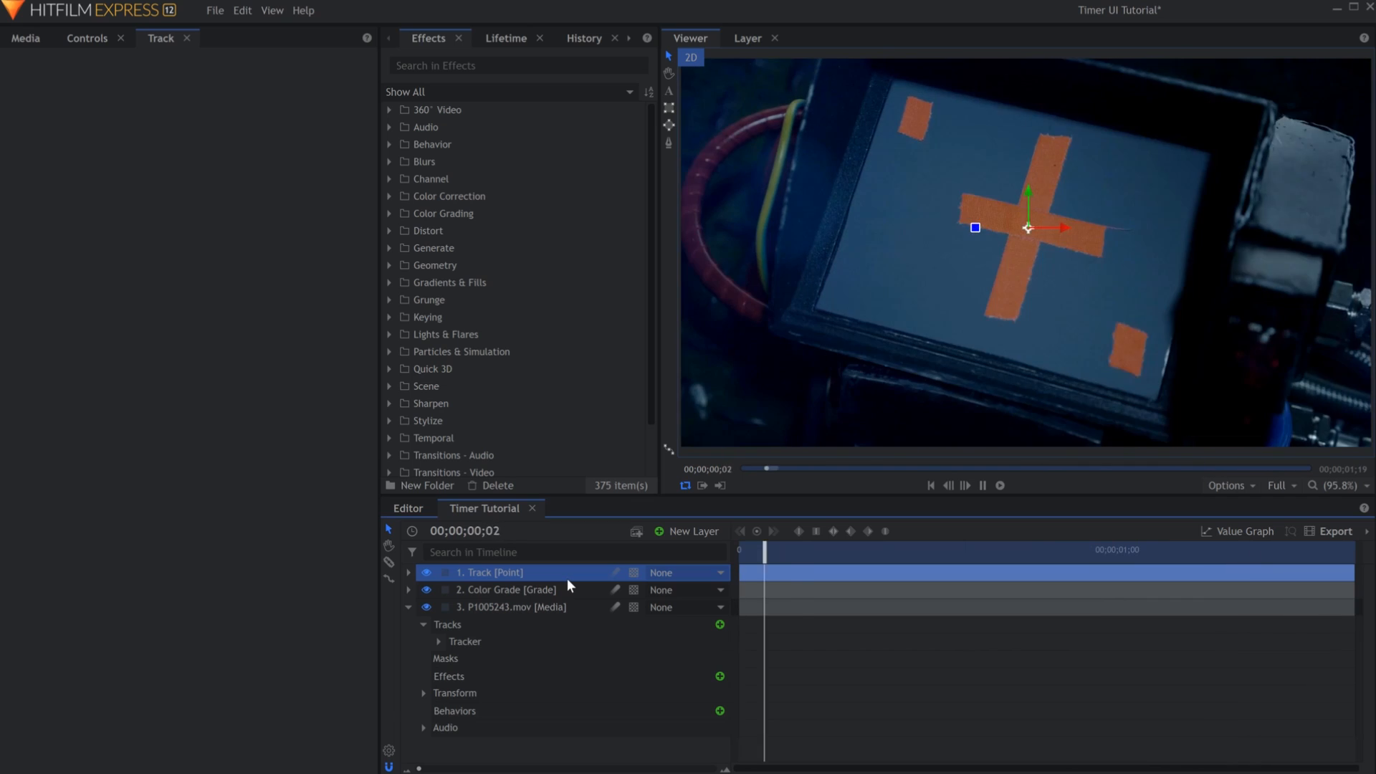
key(space)
- Duplicate the P1005243.mov footage layer in the Timer Tutorial composite
click(408, 607)
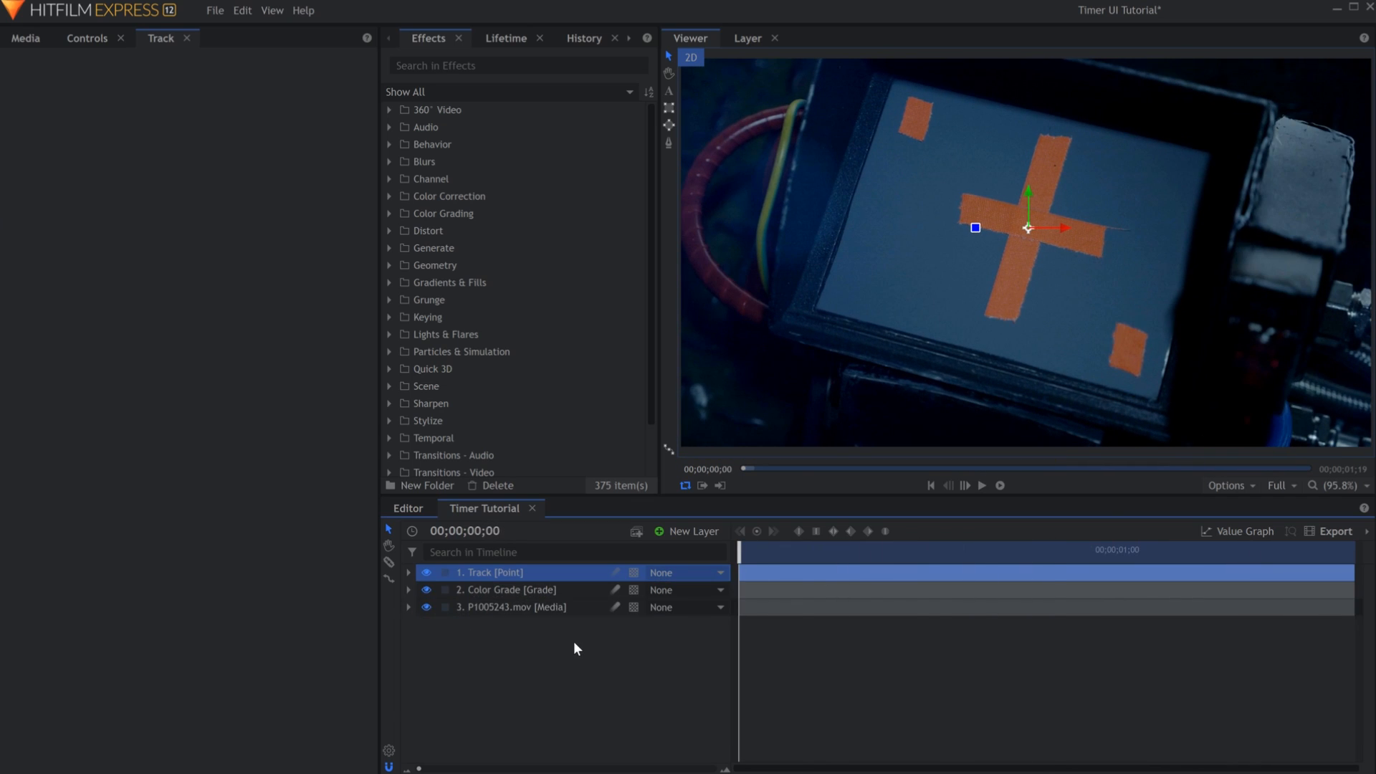
click(556, 614)
right_click(557, 604)
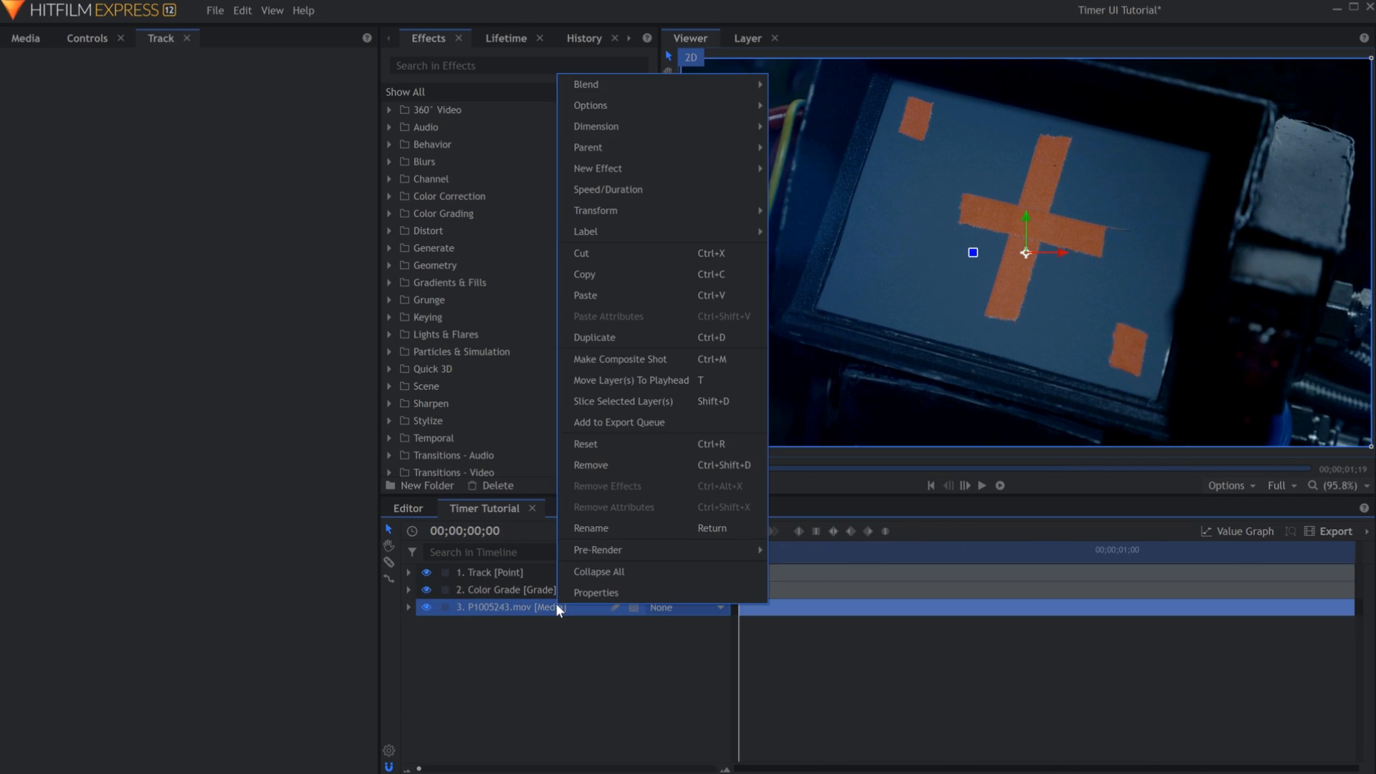
click(649, 338)
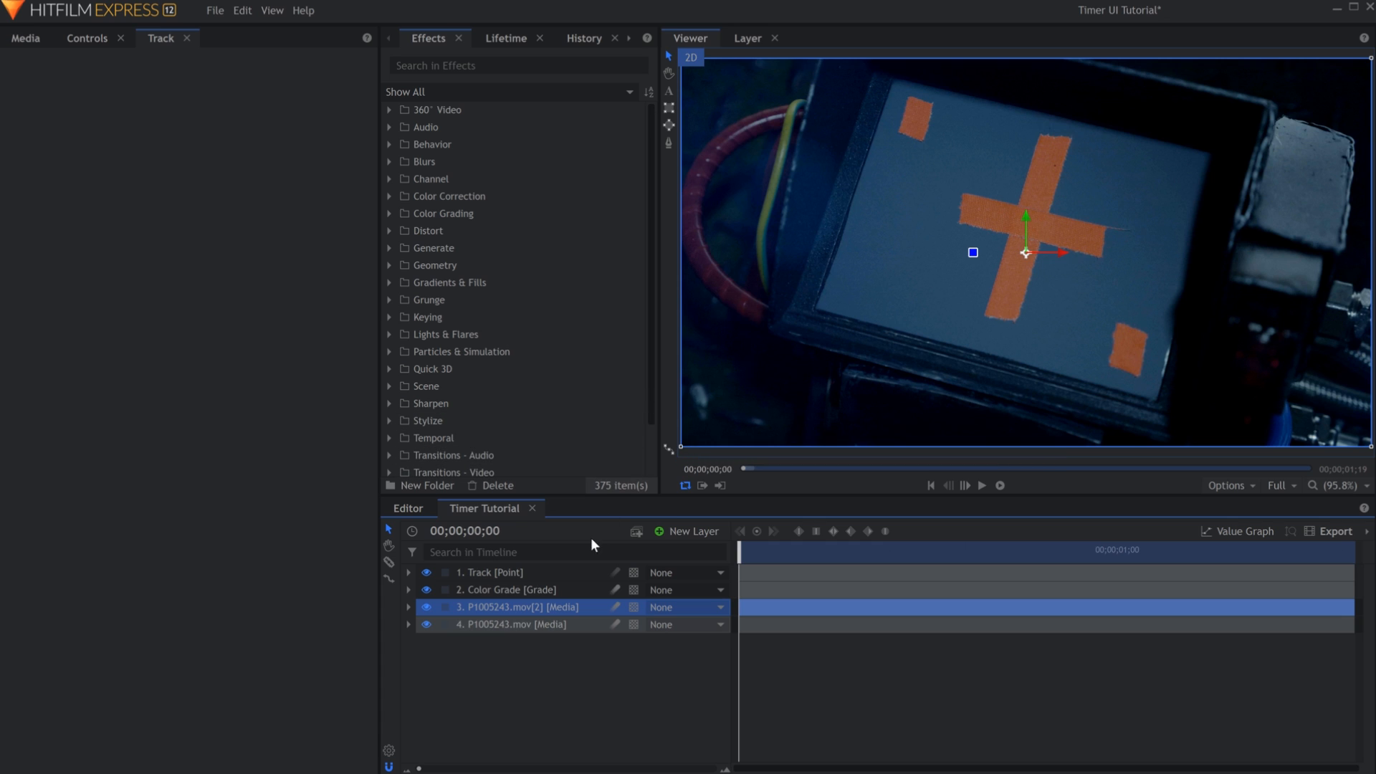
- Find the Speed effect and apply it to the duplicated footage layer
click(516, 65)
text(speed)
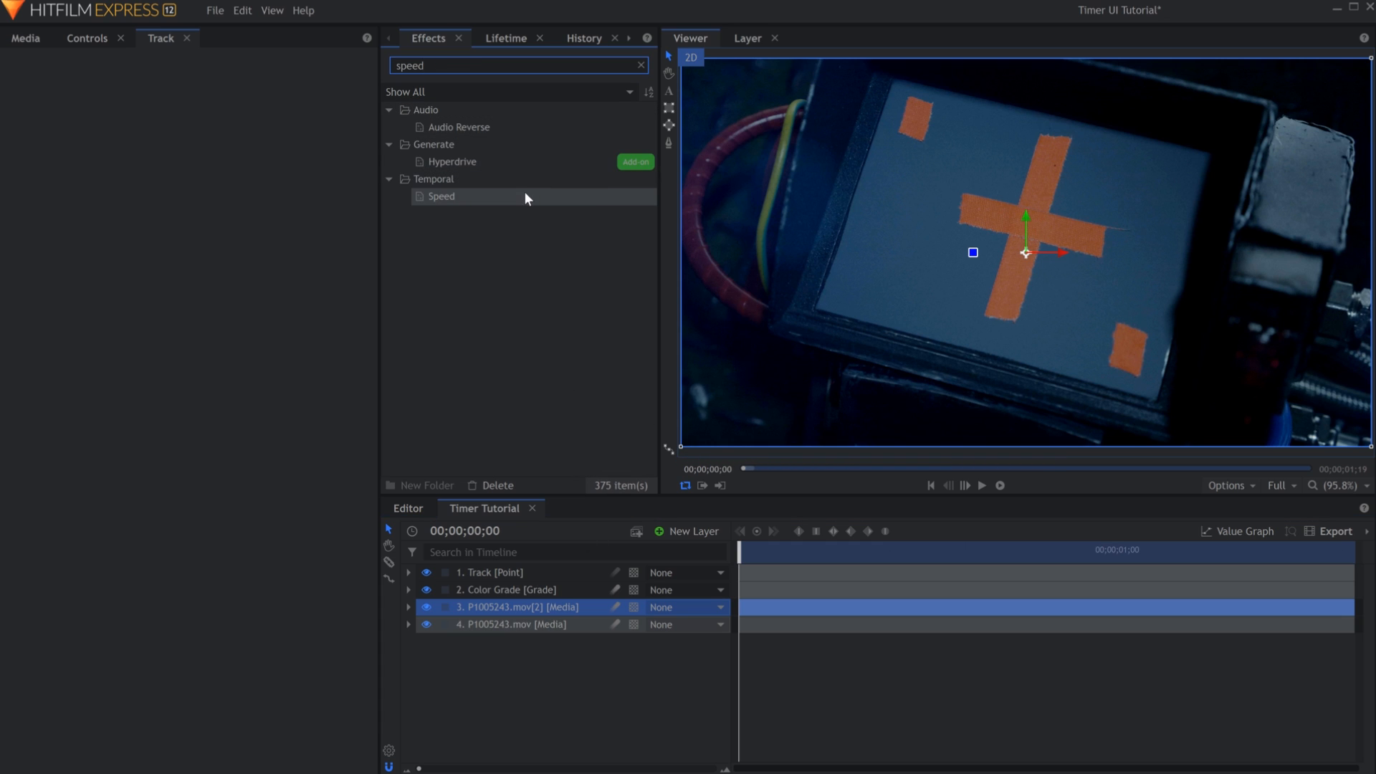
drag(525, 196, 574, 609)
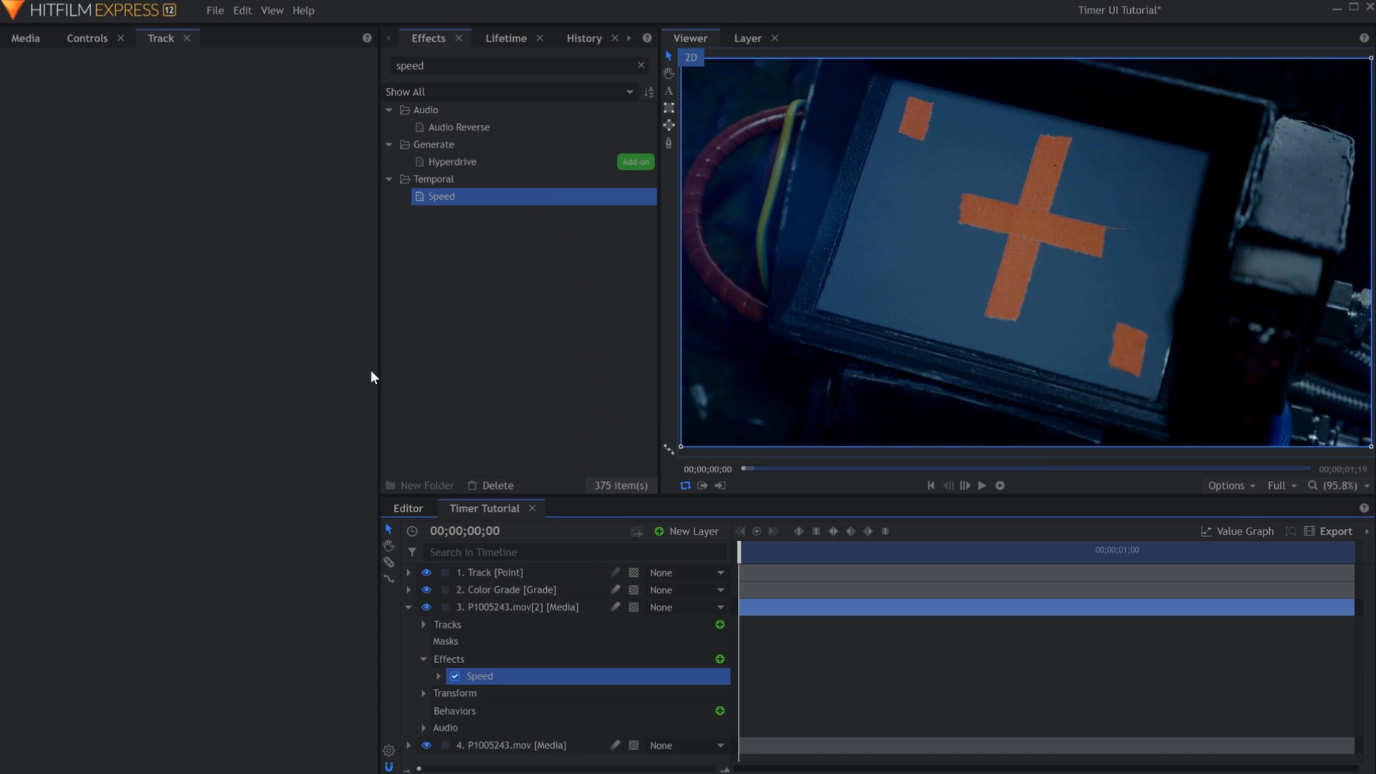
- Freeze the duplicated footage by setting its Speed to 0 and rename the layer Marker Cover
click(92, 41)
click(22, 185)
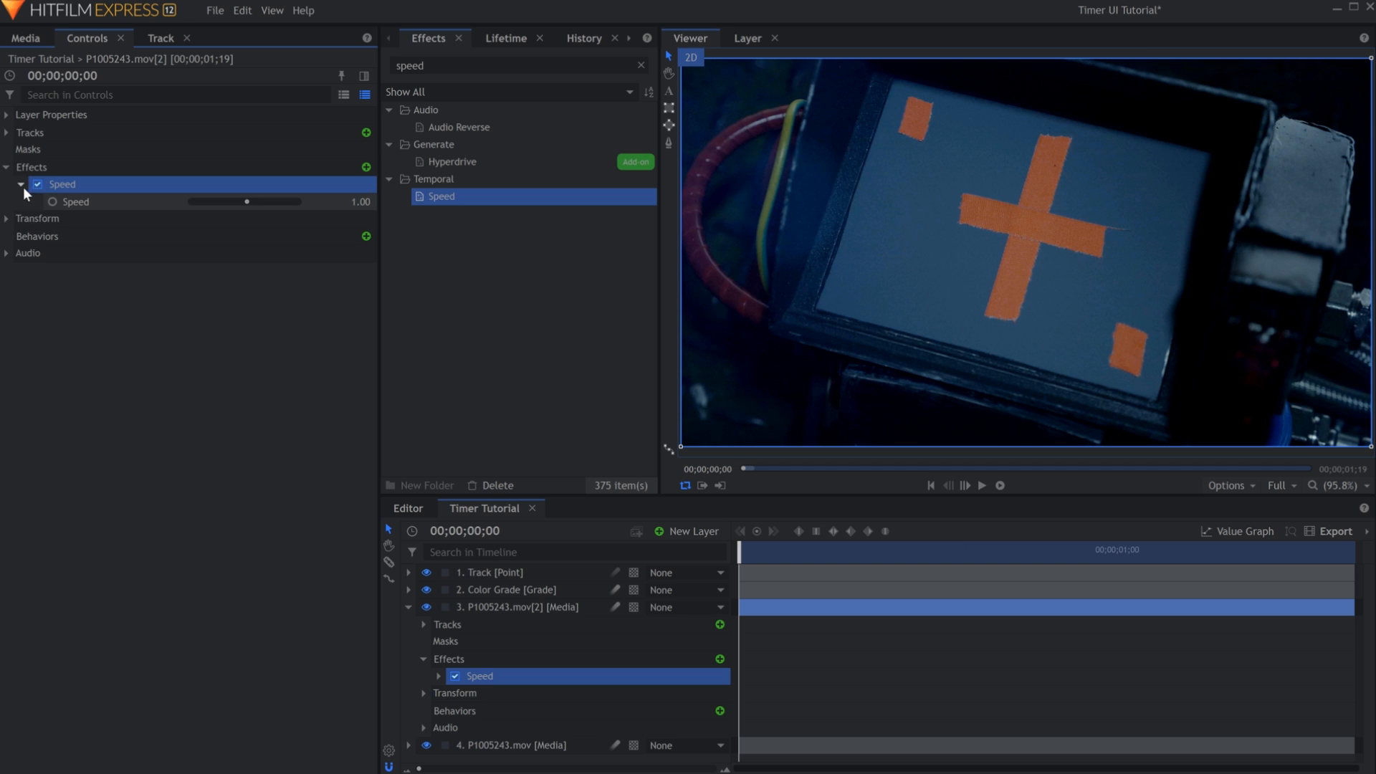
click(350, 202)
text(0)
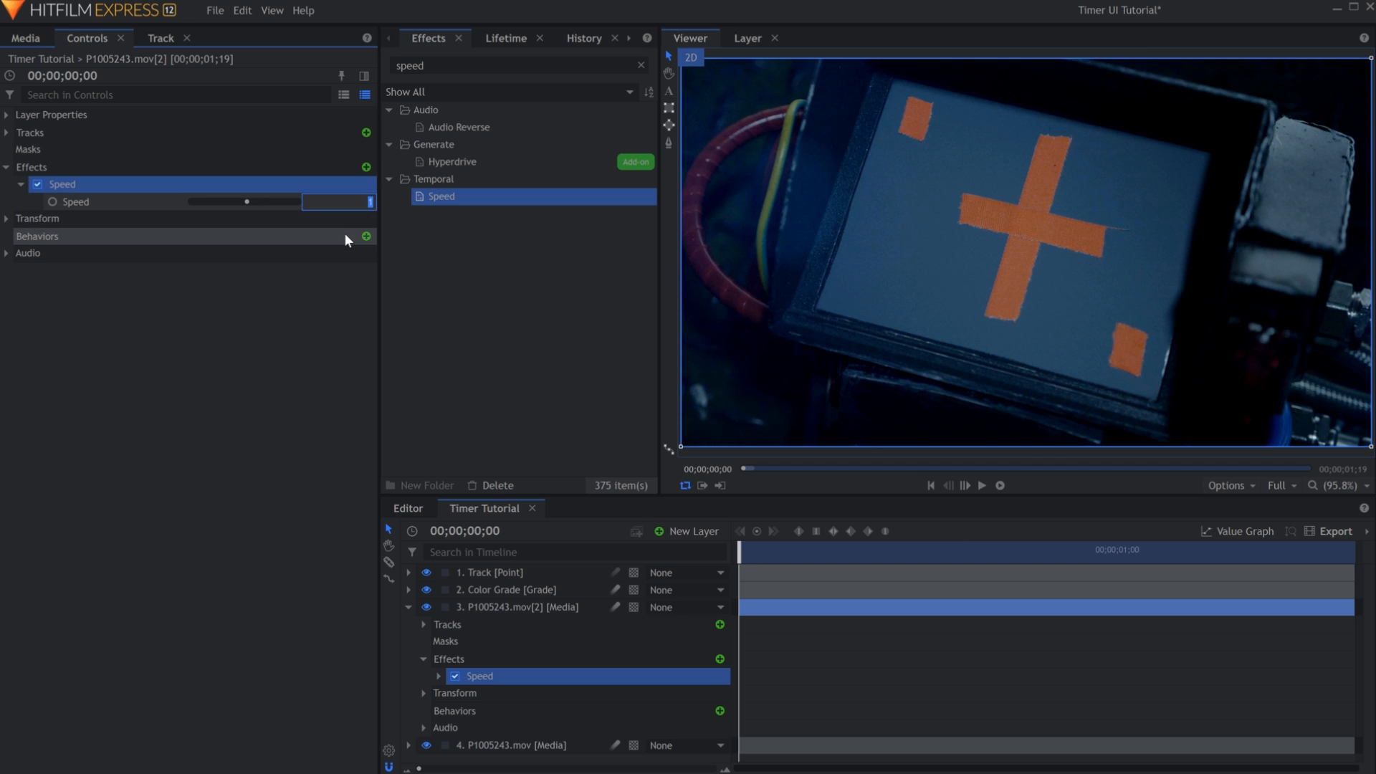
key(Return)
key(space)
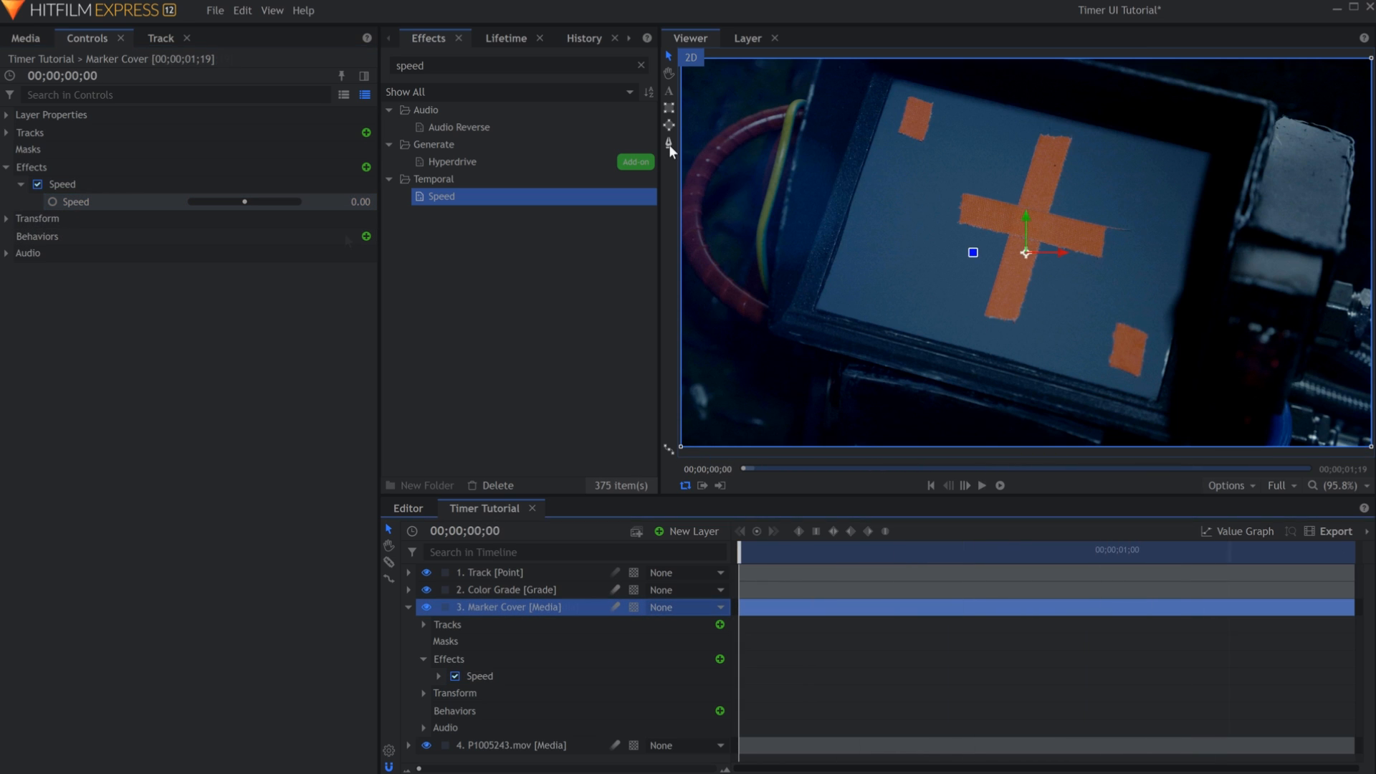
- Draw a four-point freehand mask on Marker Cover around the lower-left area of the device's display, beside the tape cross
click(669, 143)
click(861, 204)
click(1000, 238)
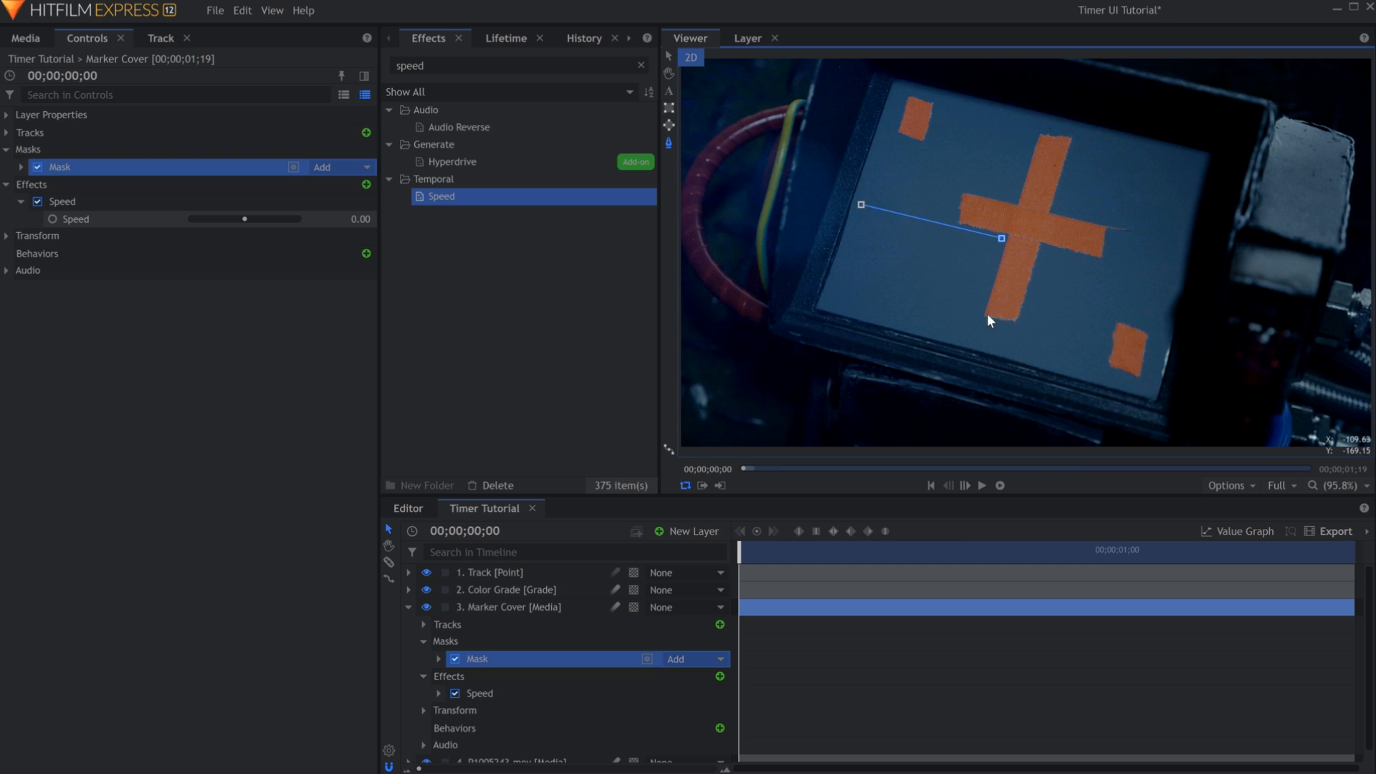
click(965, 338)
click(824, 303)
- Hide the original footage layer and set the Marker Cover layer's anchor point to -312, -34
click(408, 607)
click(498, 606)
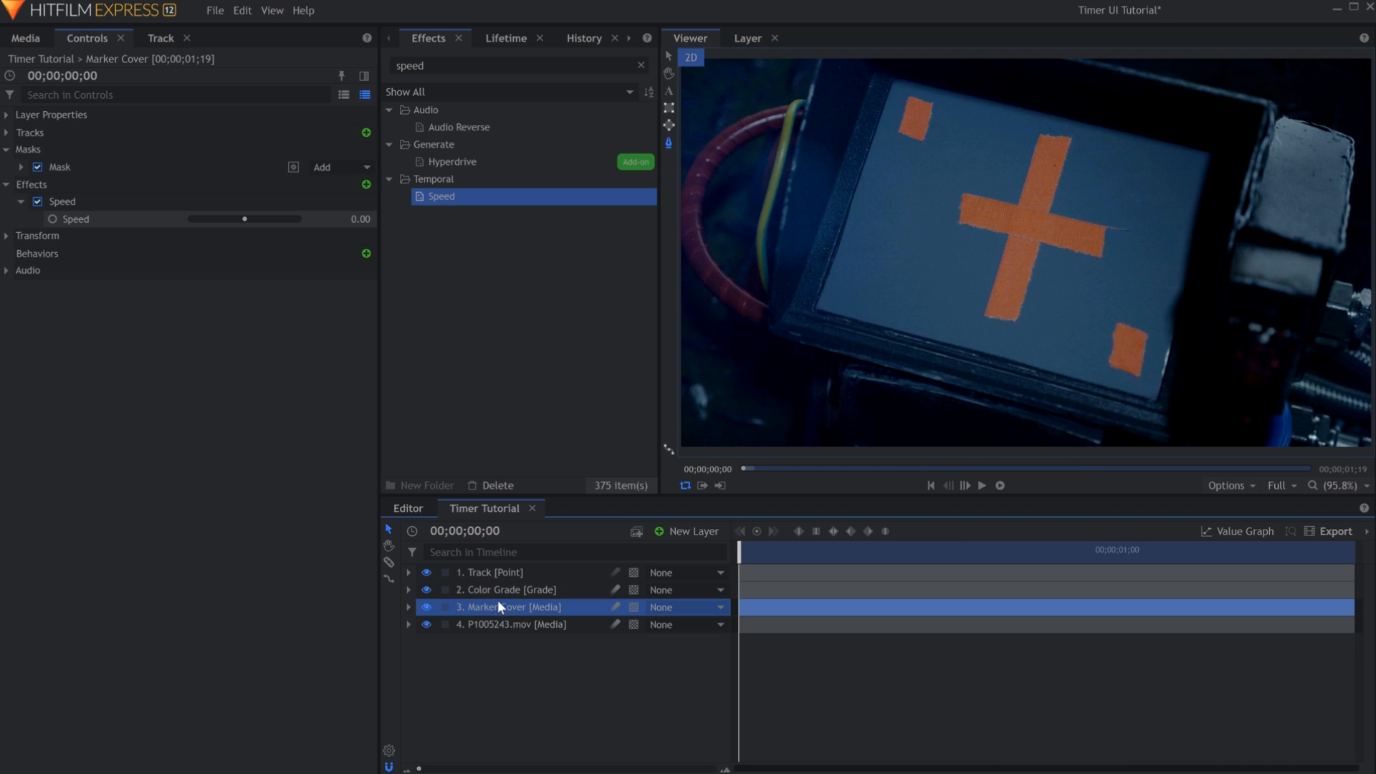
click(426, 624)
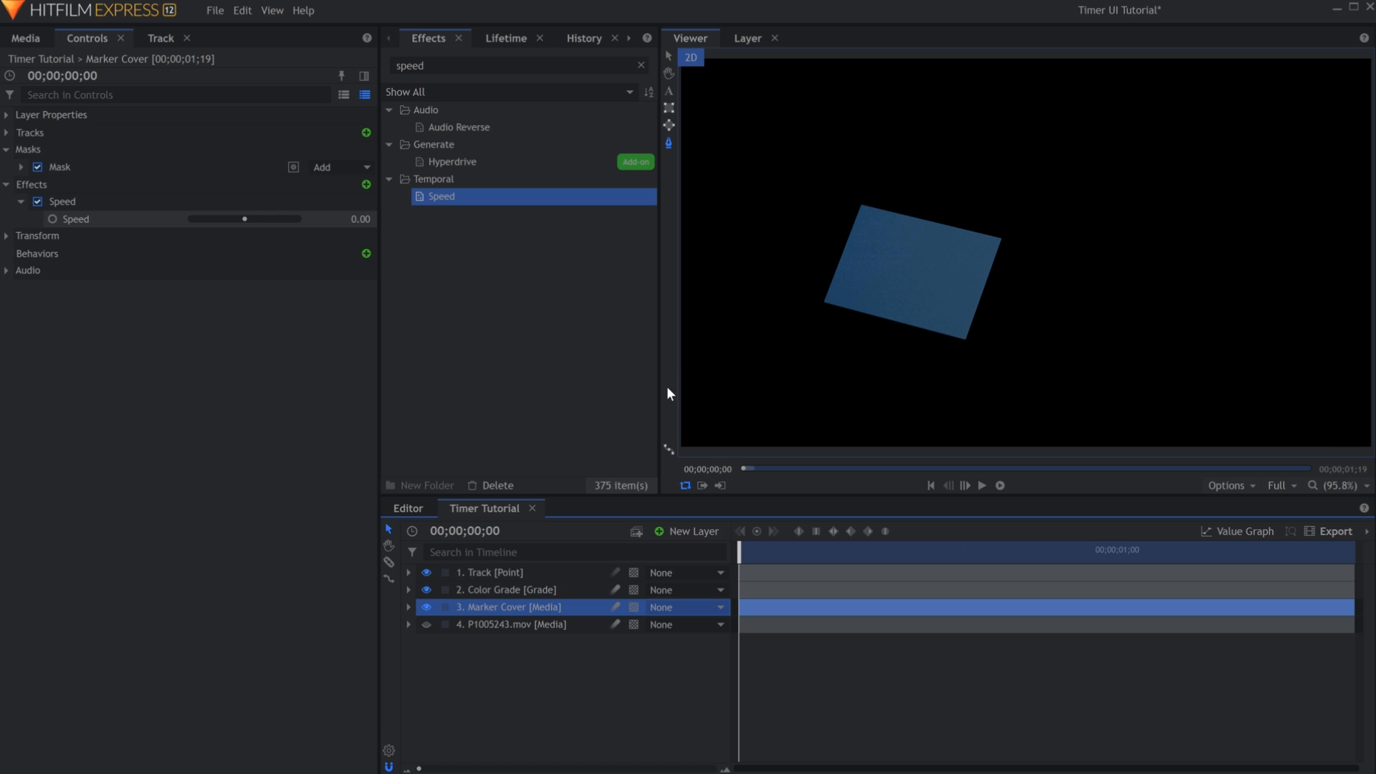
click(669, 56)
click(21, 201)
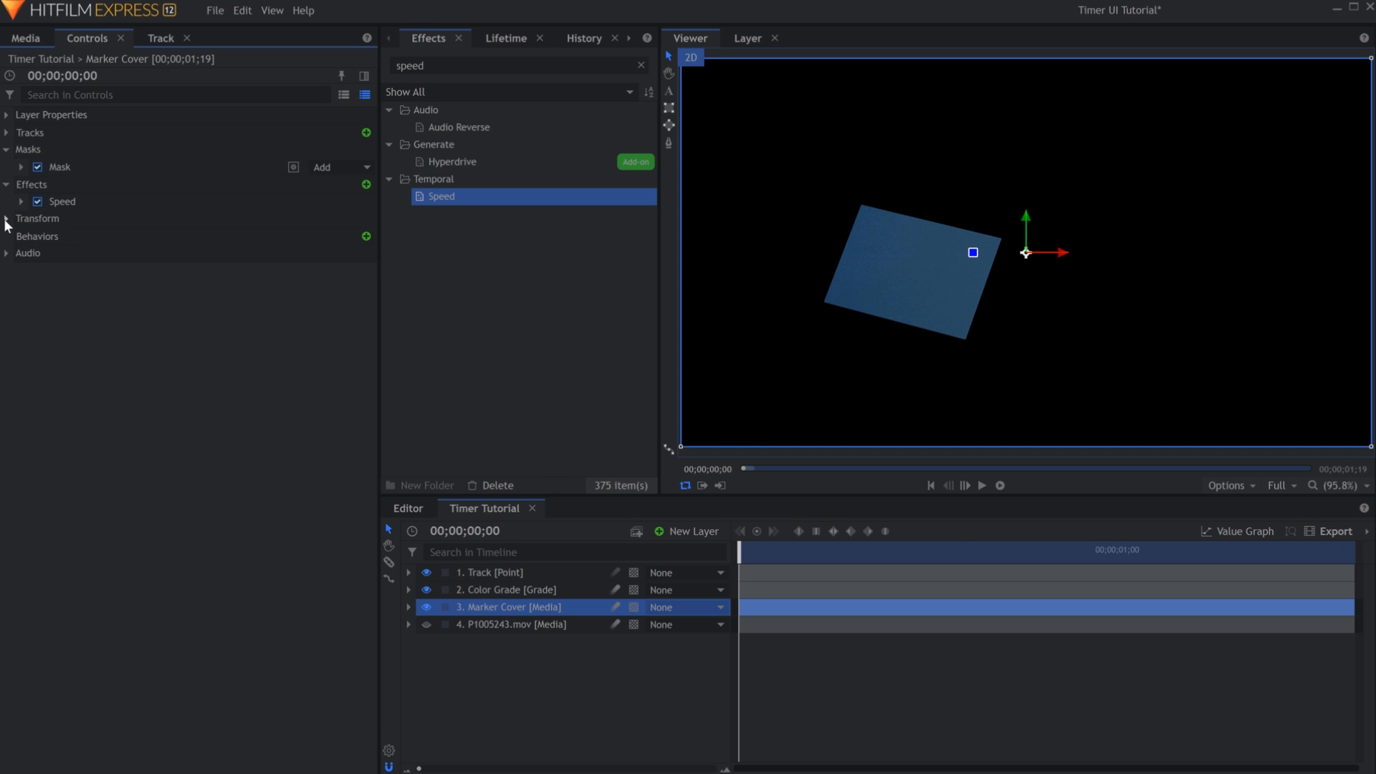
click(6, 218)
drag(342, 254, 359, 288)
- Show the original footage again, then scale Marker Cover to 240% and position it at -14.6, 98.1 over the display
click(426, 625)
drag(1026, 254, 1014, 215)
mouse_move(316, 288)
mouse_down()
mouse_move(304, 288)
mouse_move(325, 288)
mouse_up()
drag(1014, 214, 1021, 217)
- Reshape the Marker Cover mask's corners to fit inside the display's edges and set its feather strength to 20 px
click(176, 167)
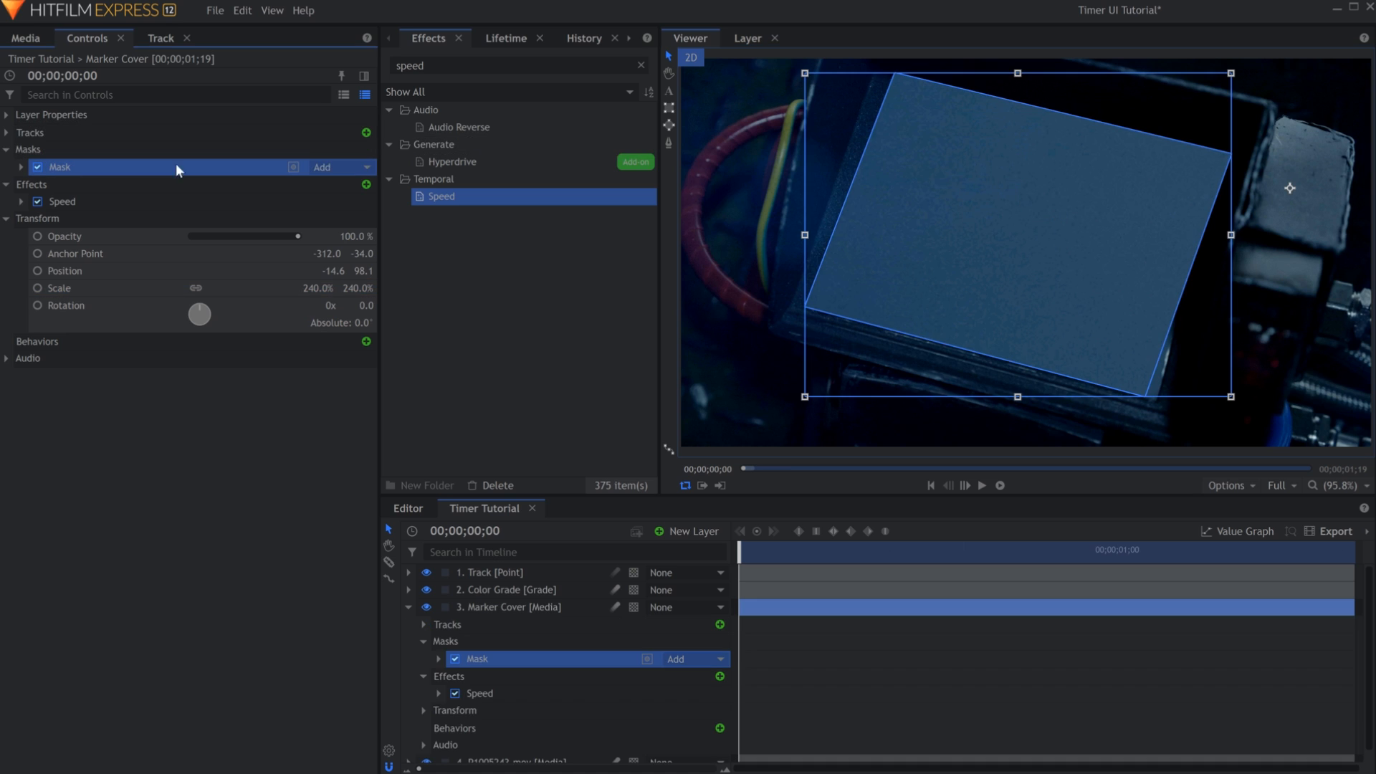
click(669, 142)
mouse_move(895, 73)
mouse_down()
mouse_move(910, 114)
mouse_move(900, 92)
mouse_up()
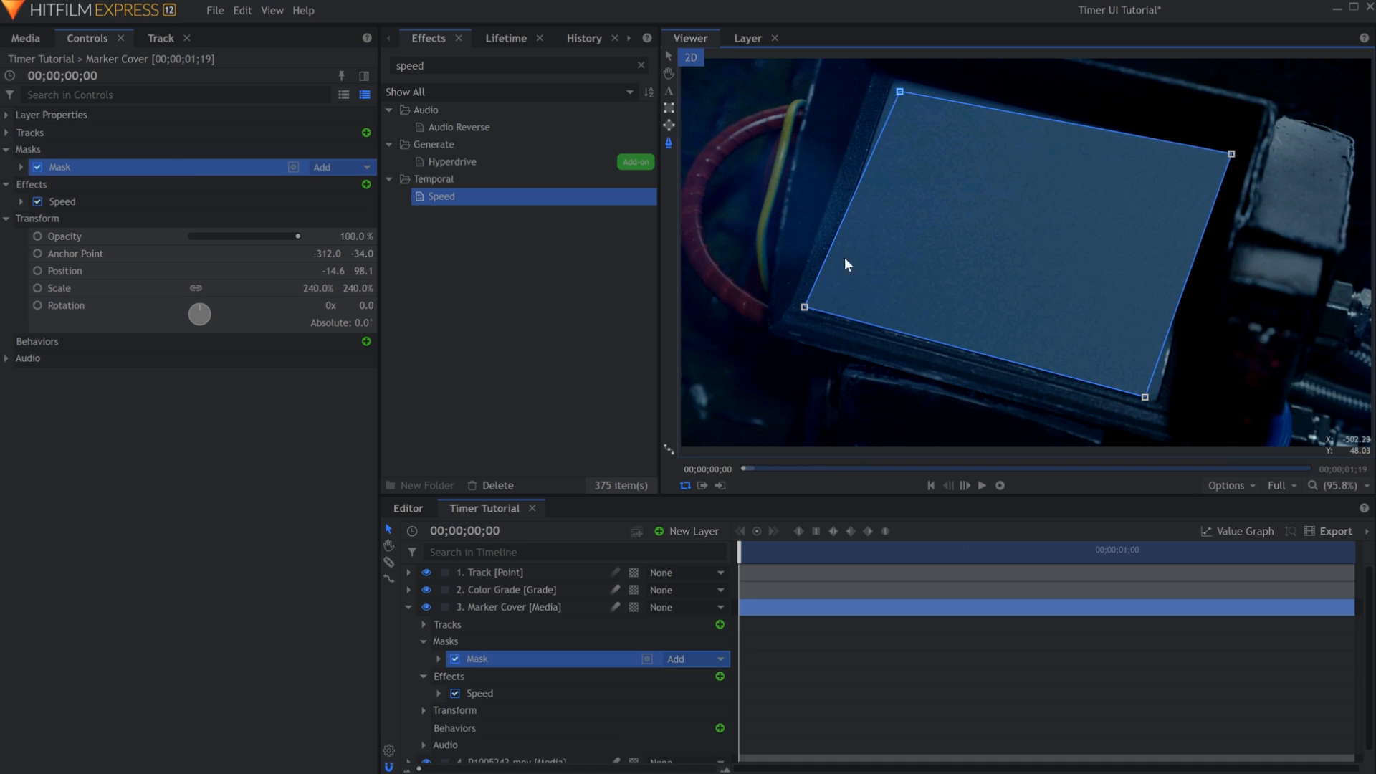
drag(806, 307, 835, 303)
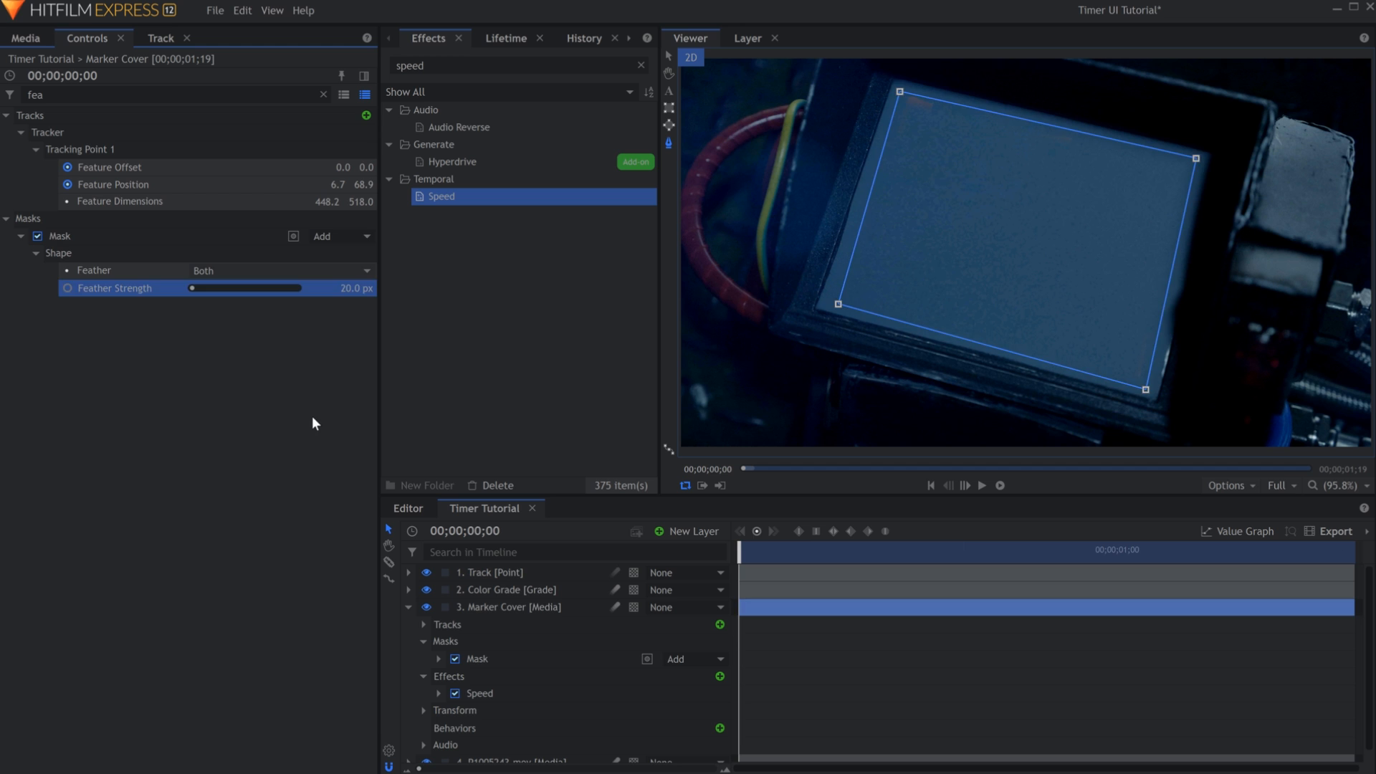
click(313, 421)
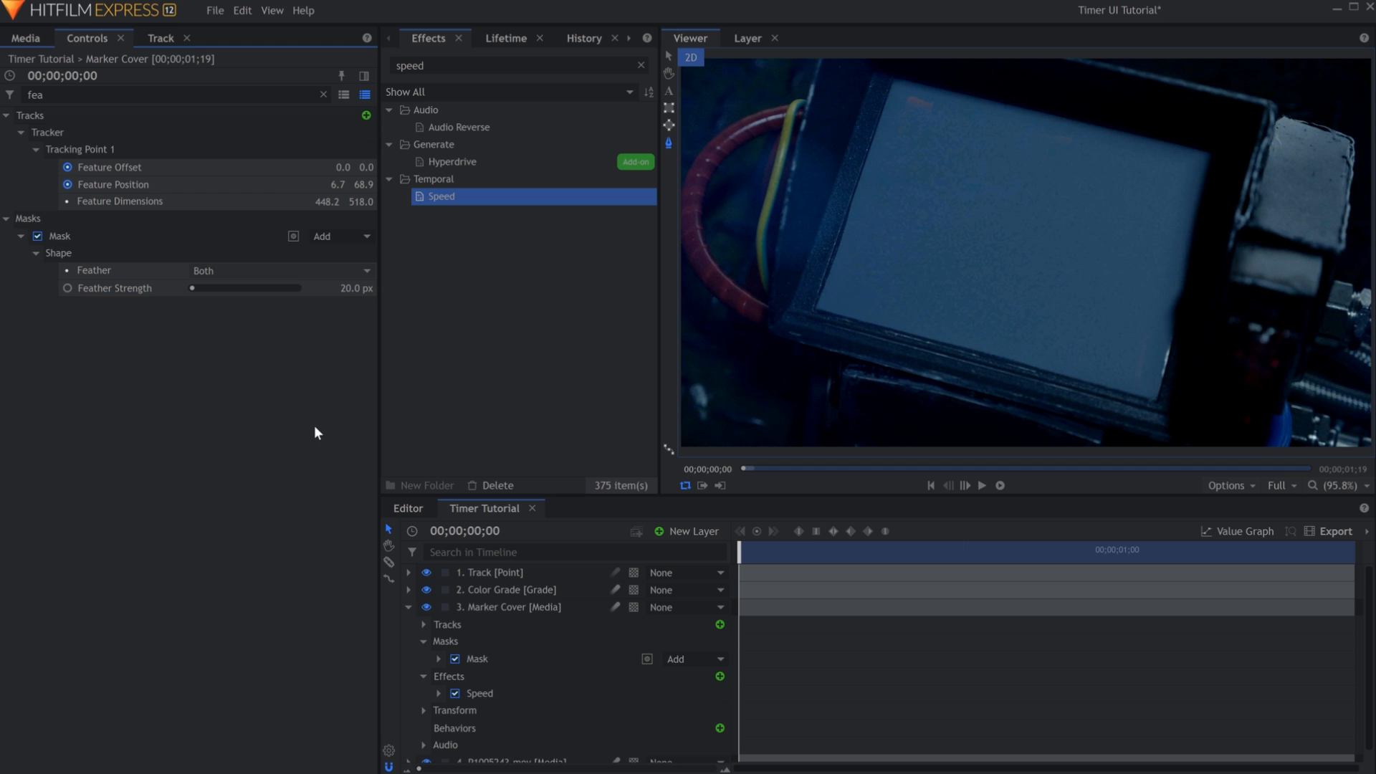
- Parent the Marker Cover layer to the Track point and play back the result
click(685, 607)
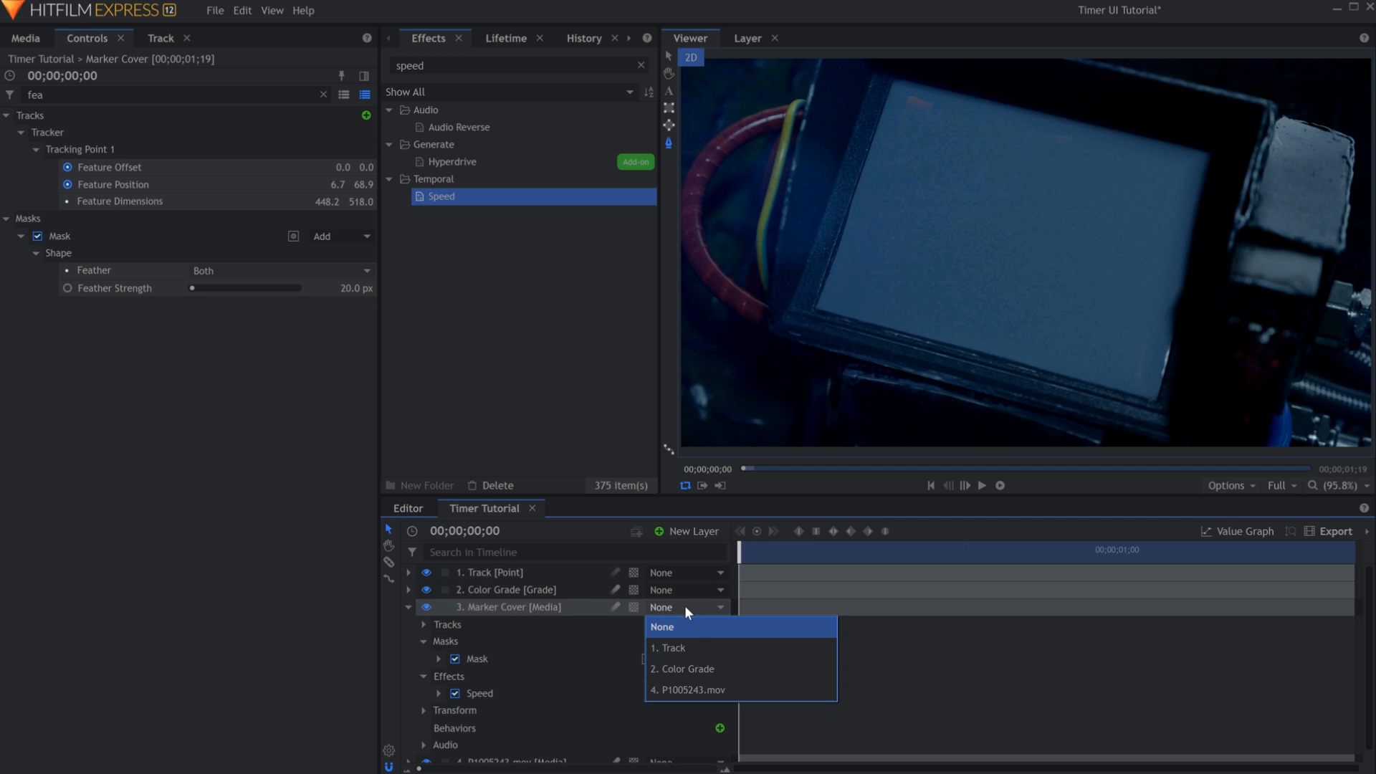
click(695, 647)
key(space)
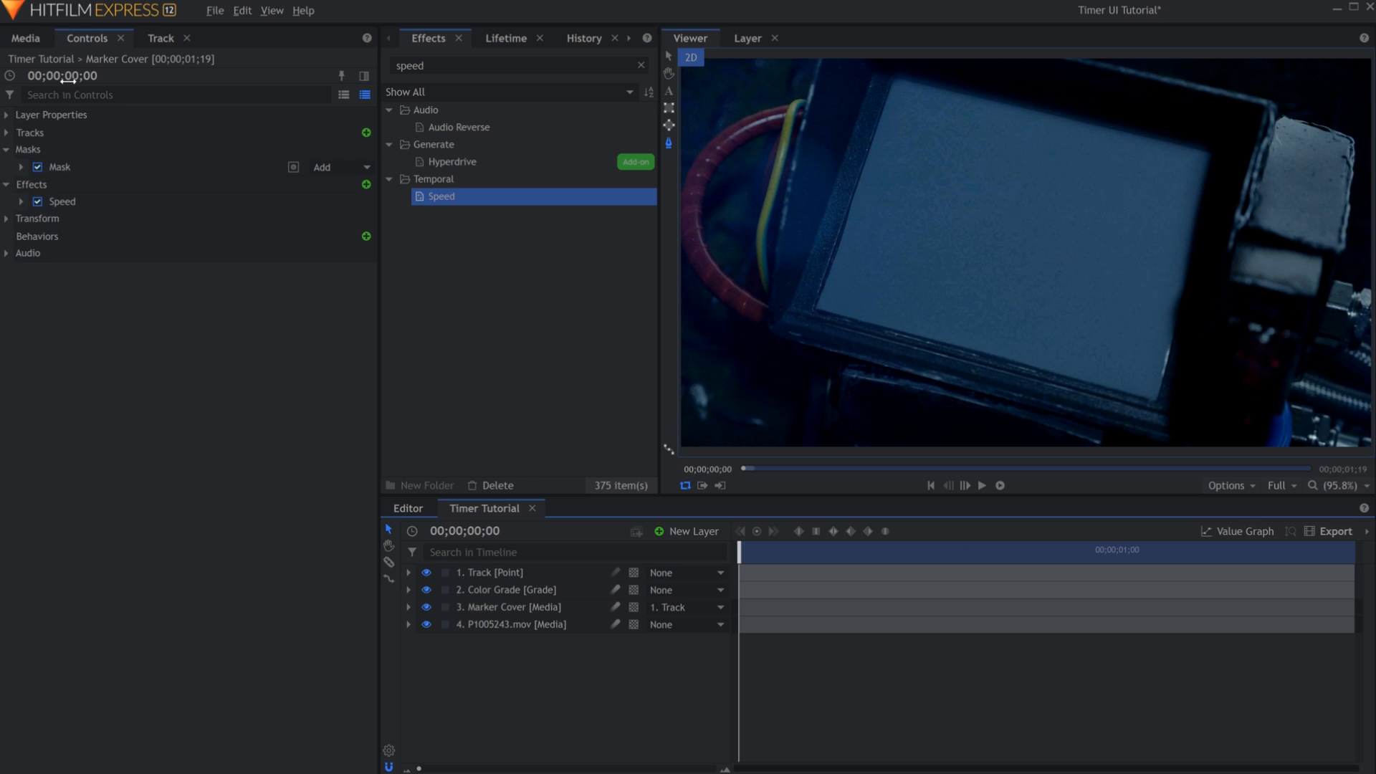
- Create a composite shot named Timer UI, 1500 by 1080 pixels at 29.97 fps, with a duration of 00;00;01;19
click(29, 36)
click(121, 66)
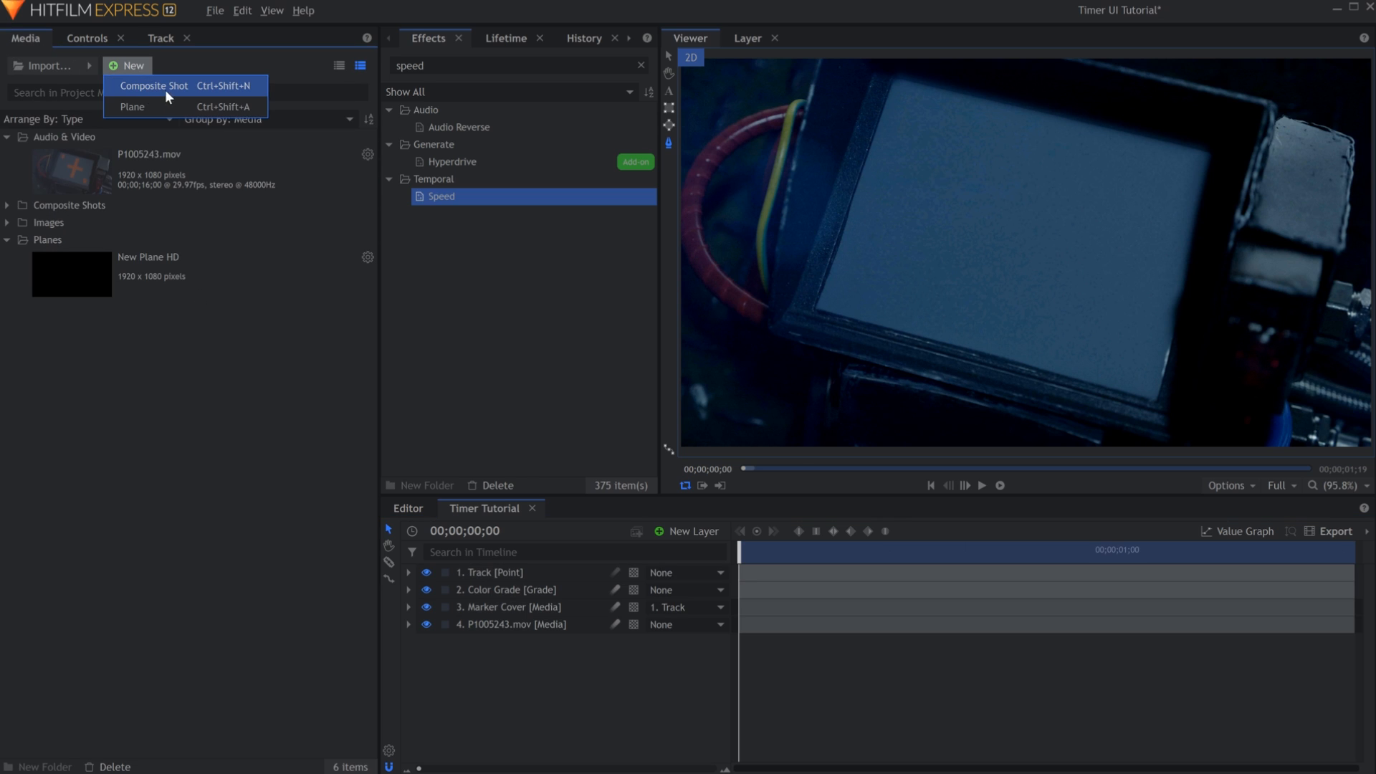
click(172, 89)
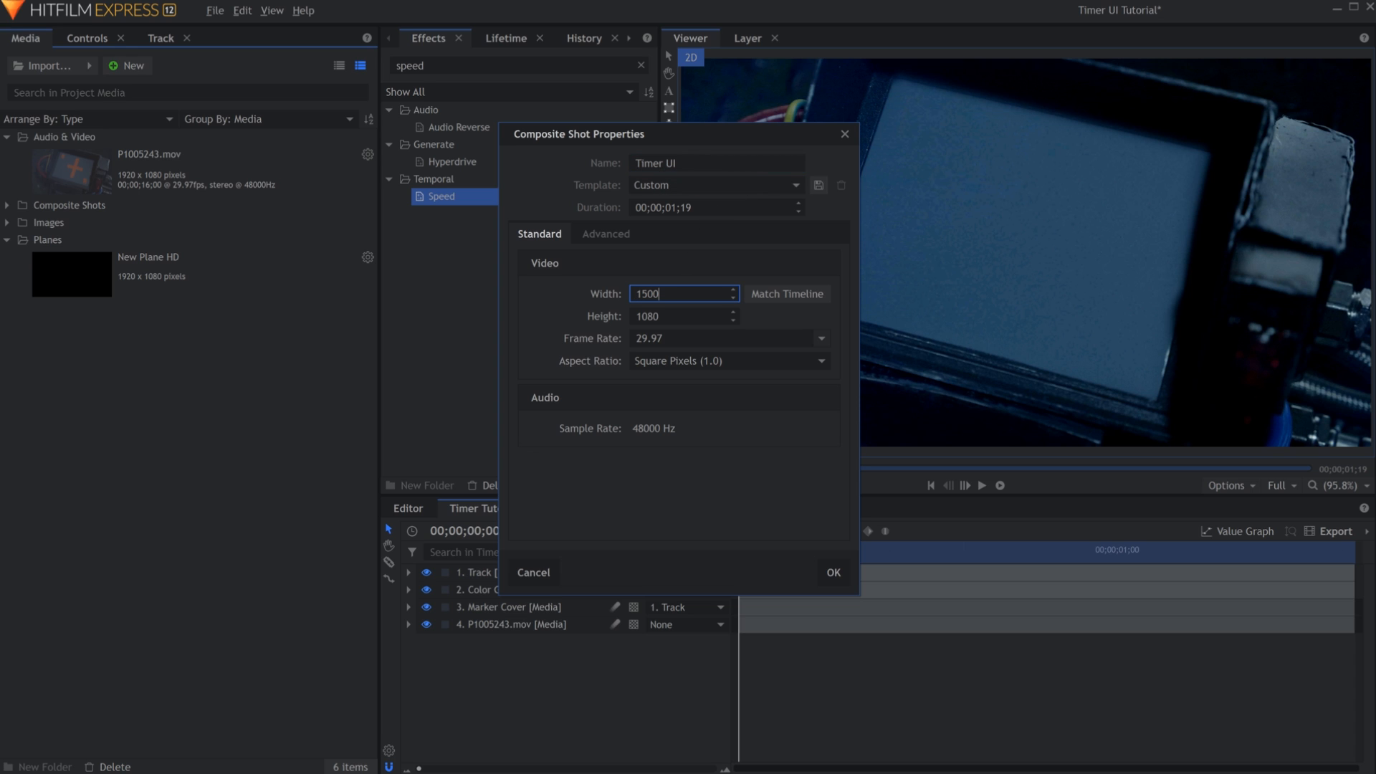
click(832, 573)
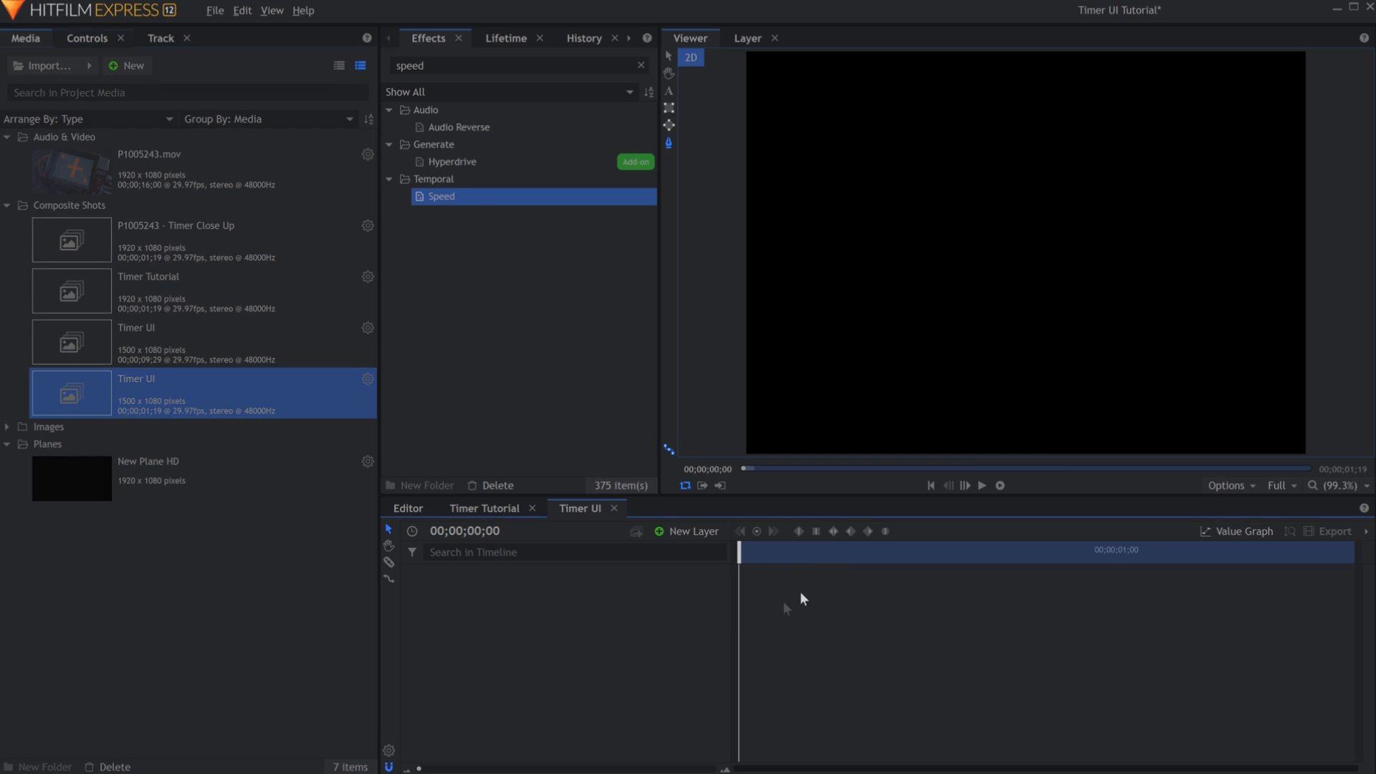
- Add a black 1500 by 1080 plane named New Plane HD to the Timer UI composite
click(696, 531)
click(700, 557)
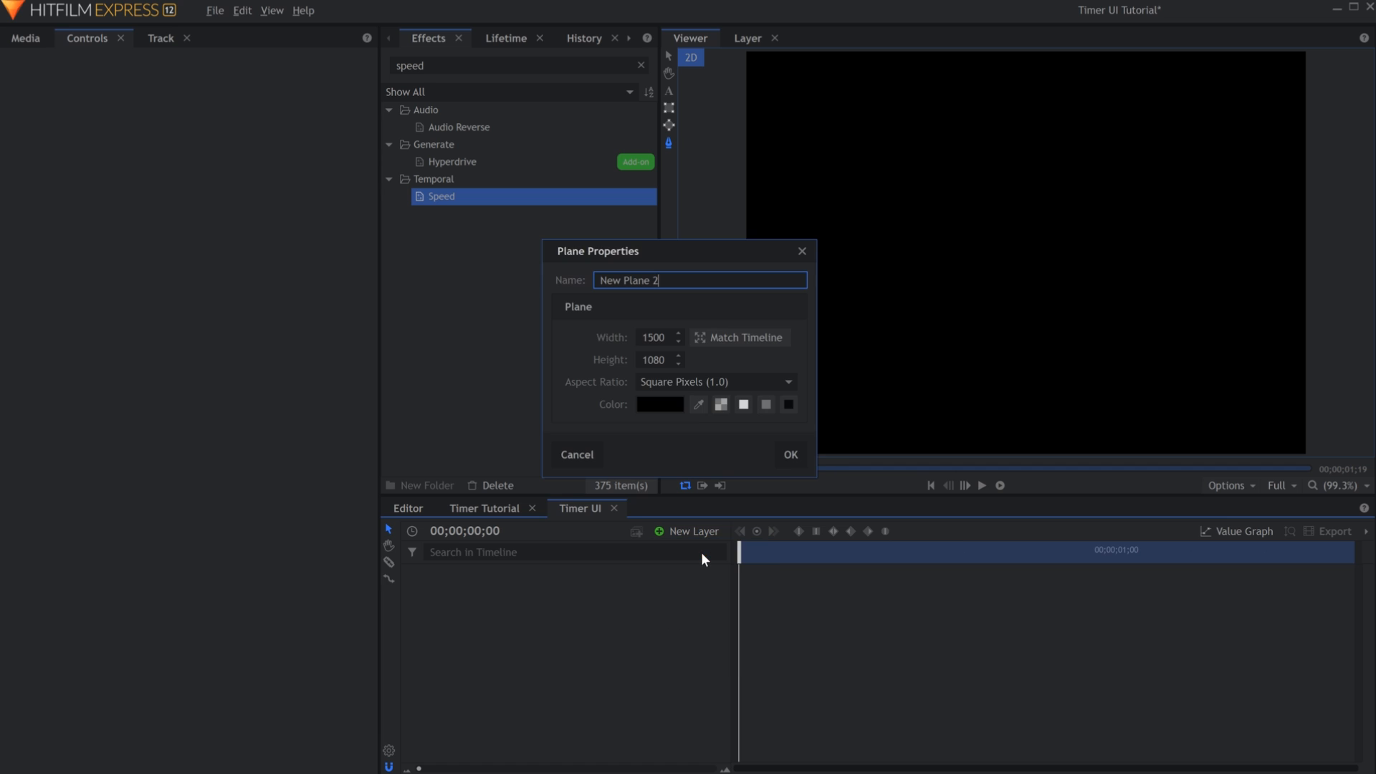
click(791, 454)
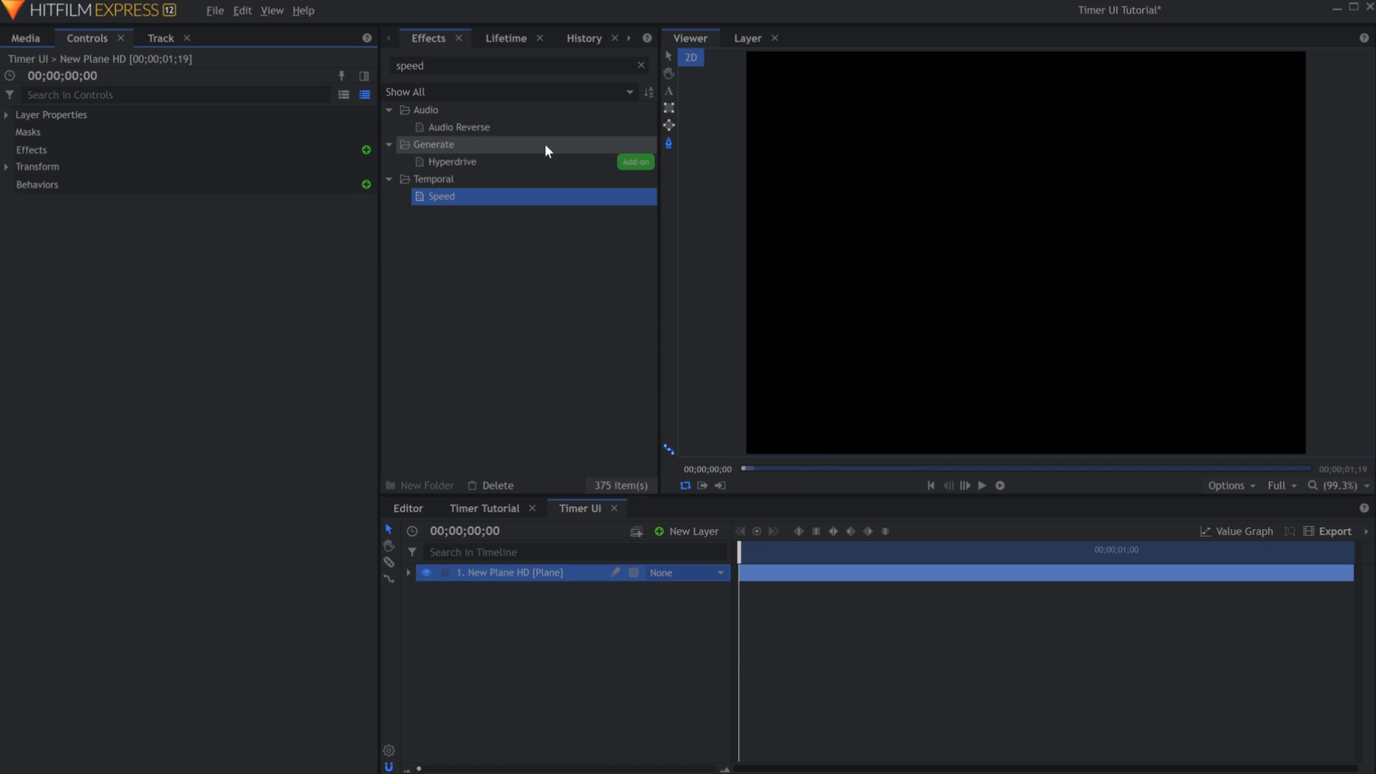
- Find the Grid effect and apply it to the new plane
double_click(415, 65)
text(grid)
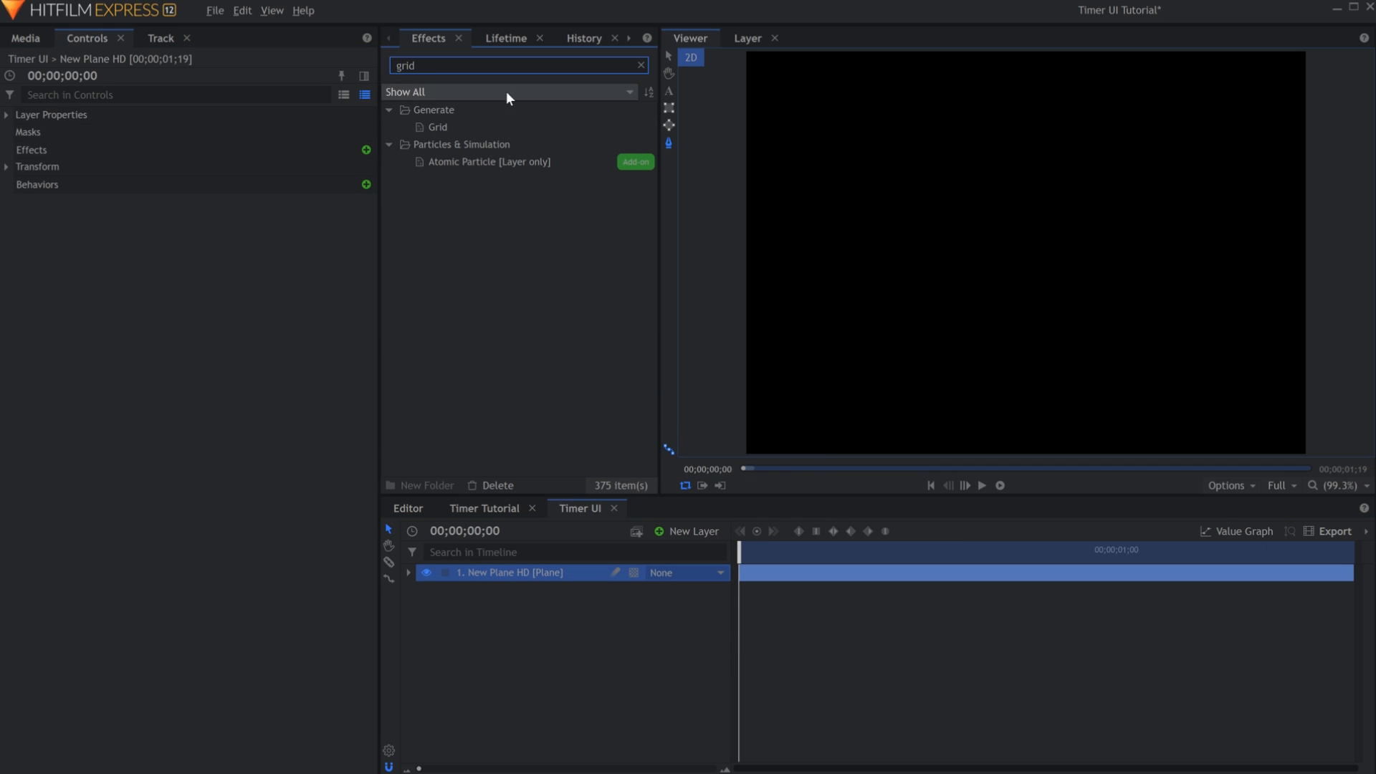
click(483, 127)
drag(602, 541, 574, 571)
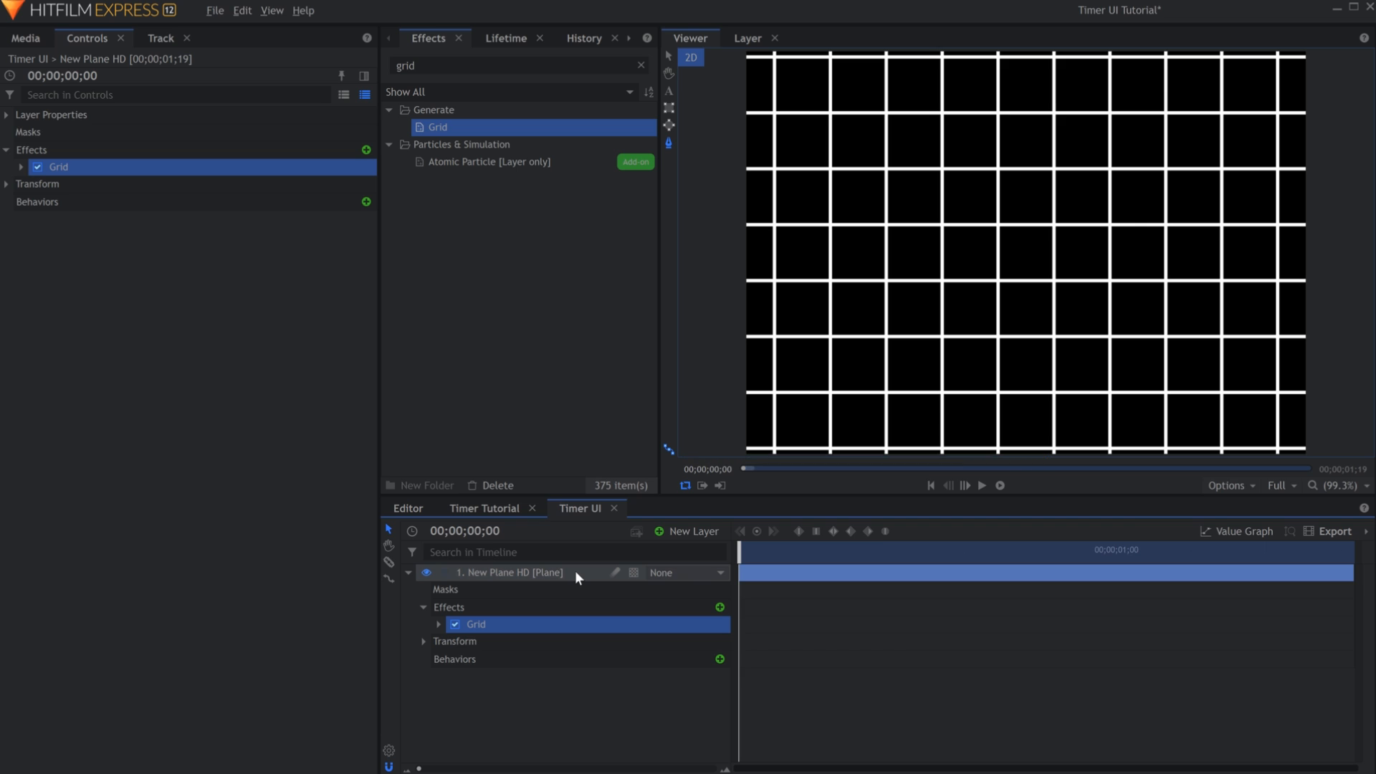
- Set the grid's Point 2 position to 10, 10 for a denser grid
click(21, 167)
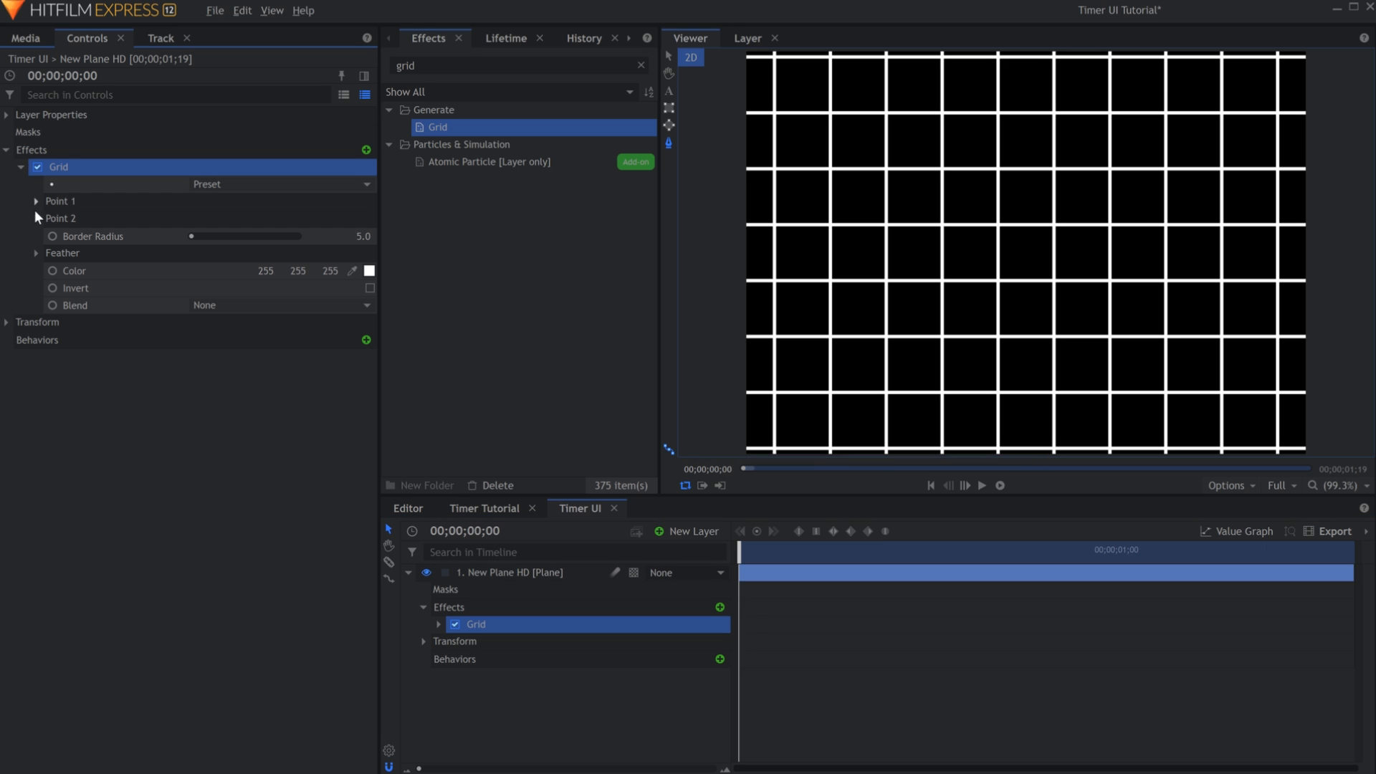
click(36, 218)
drag(339, 236, 336, 236)
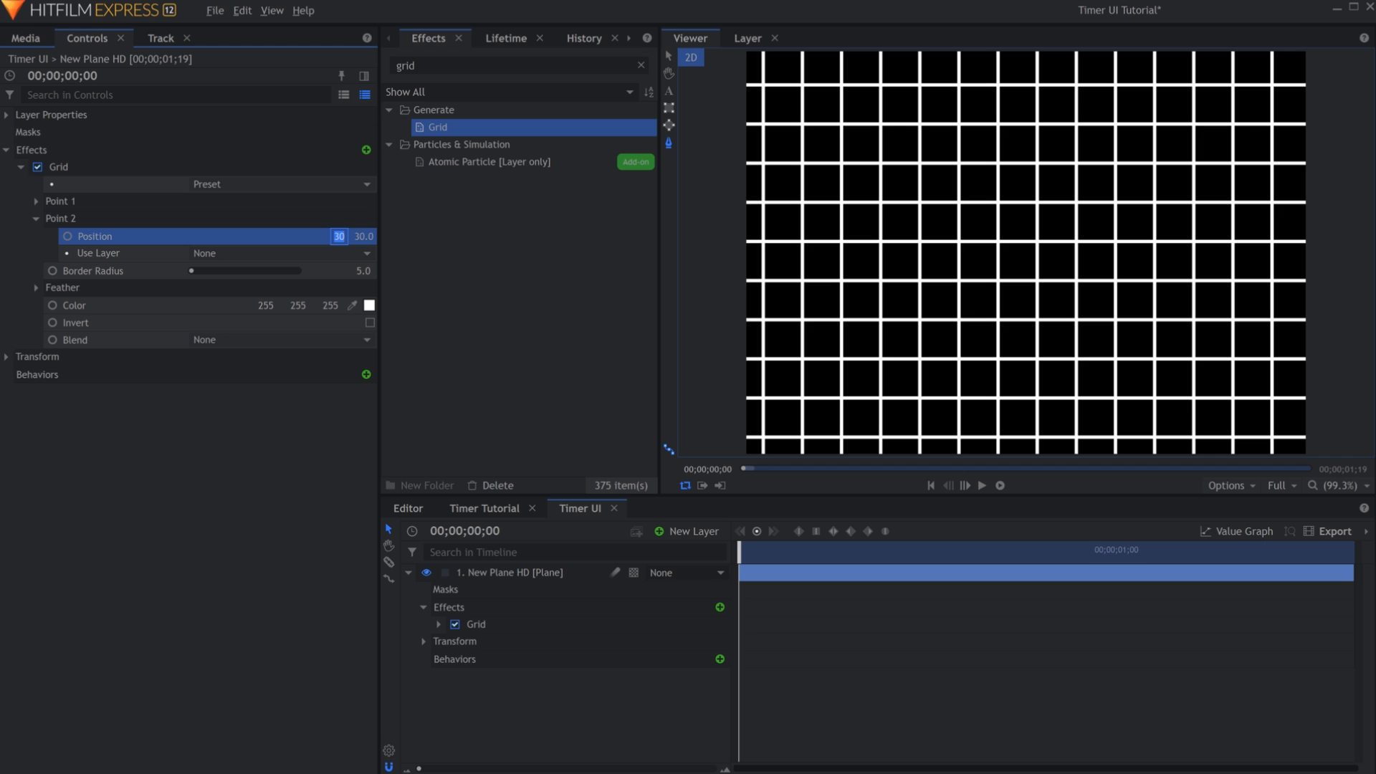
text(10)
key(Return)
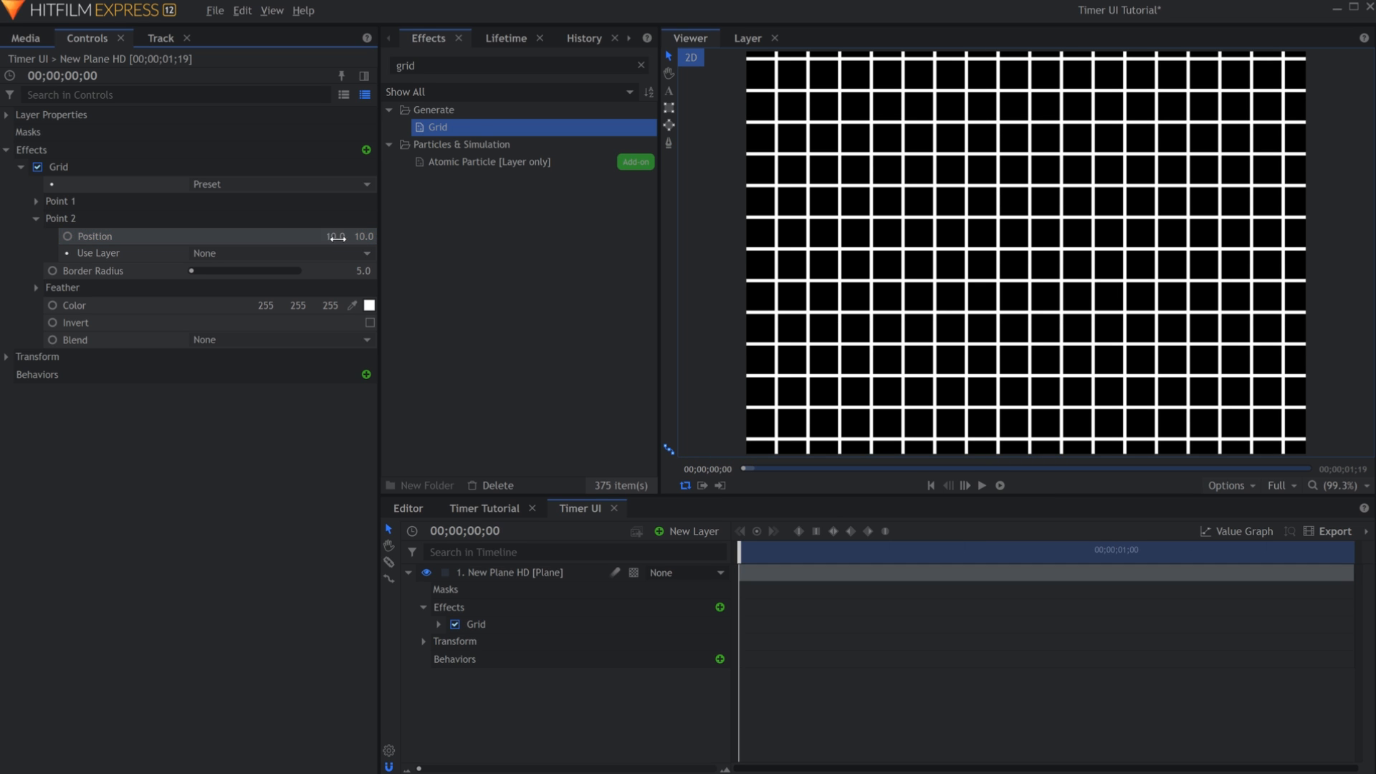
- Thin the grid lines by setting the Border Radius to 1.0
click(362, 270)
text(0)
key(Return)
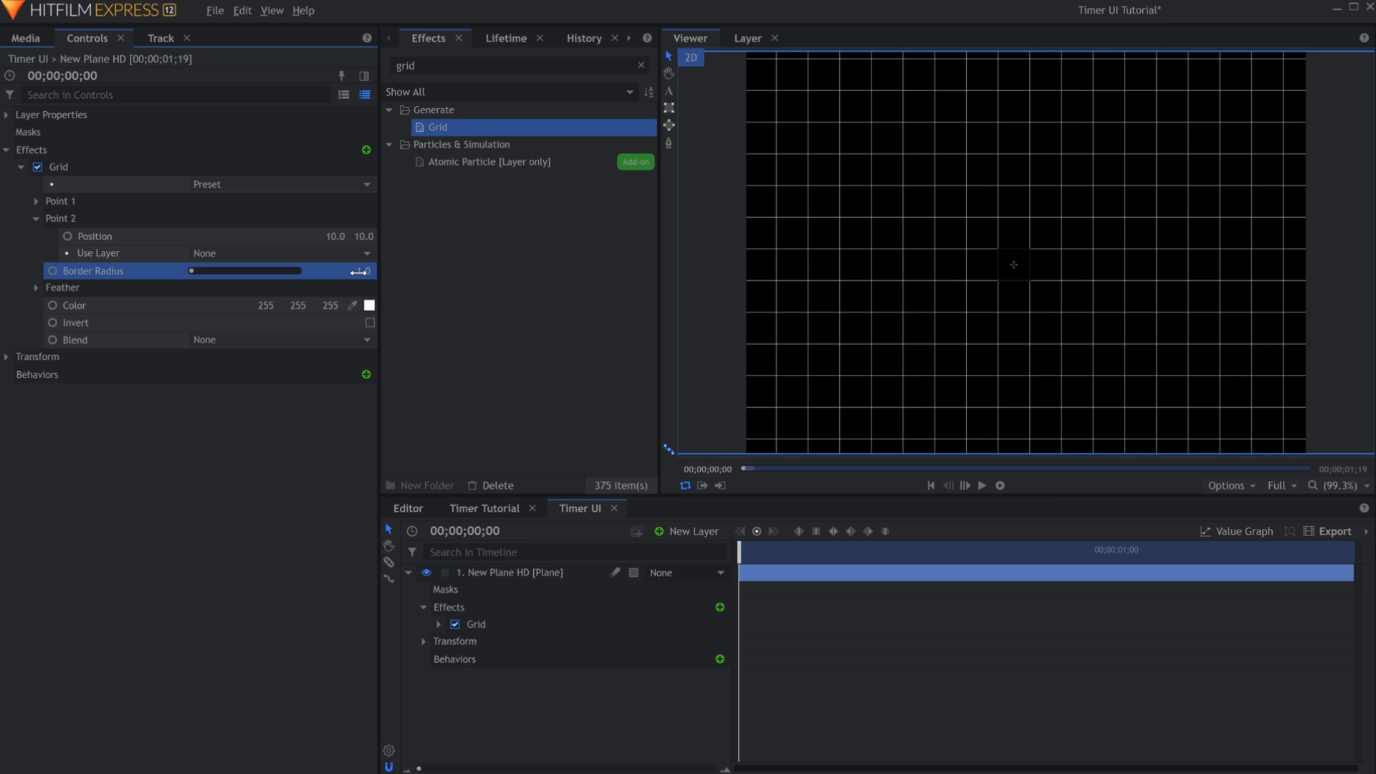
click(324, 438)
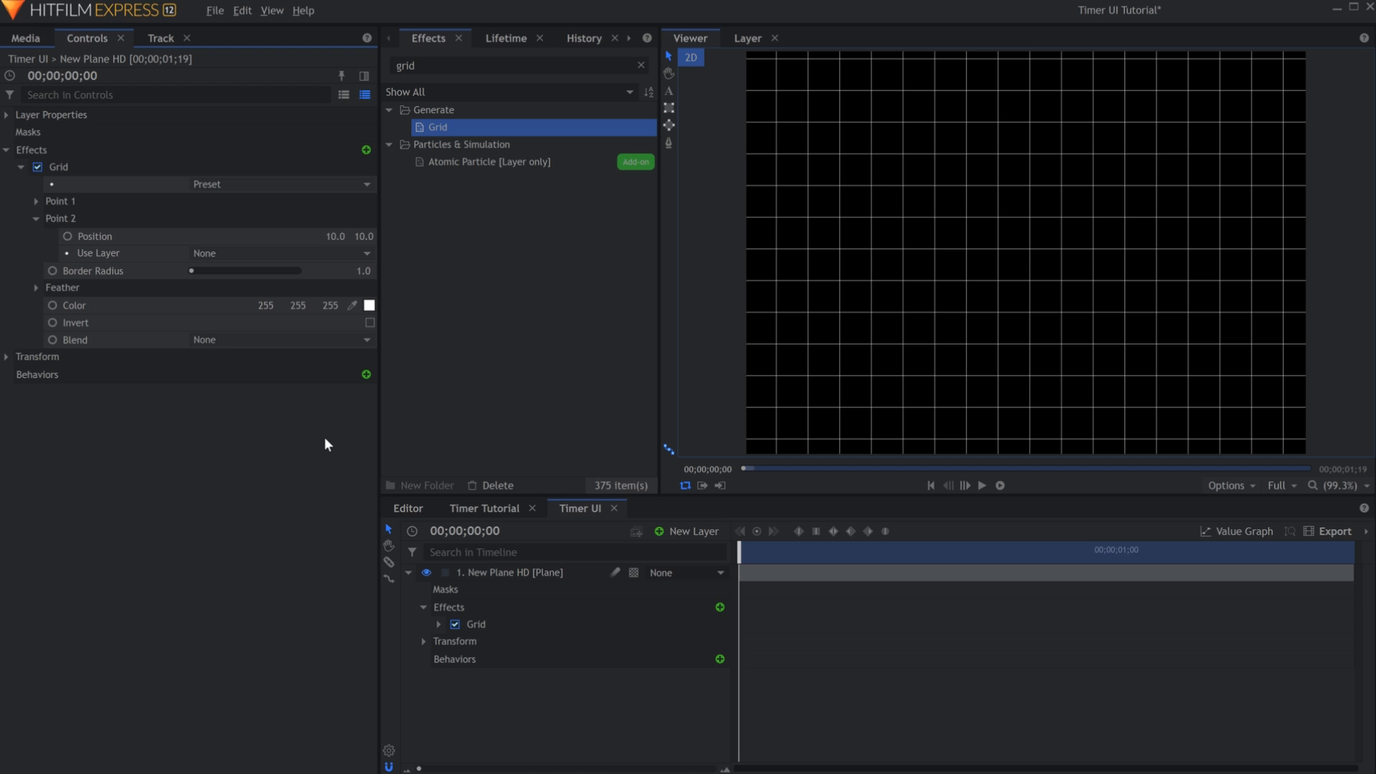
- Find the Vignette effect and apply it to the New Plane HD layer after the Grid effect
double_click(512, 66)
text(vignette)
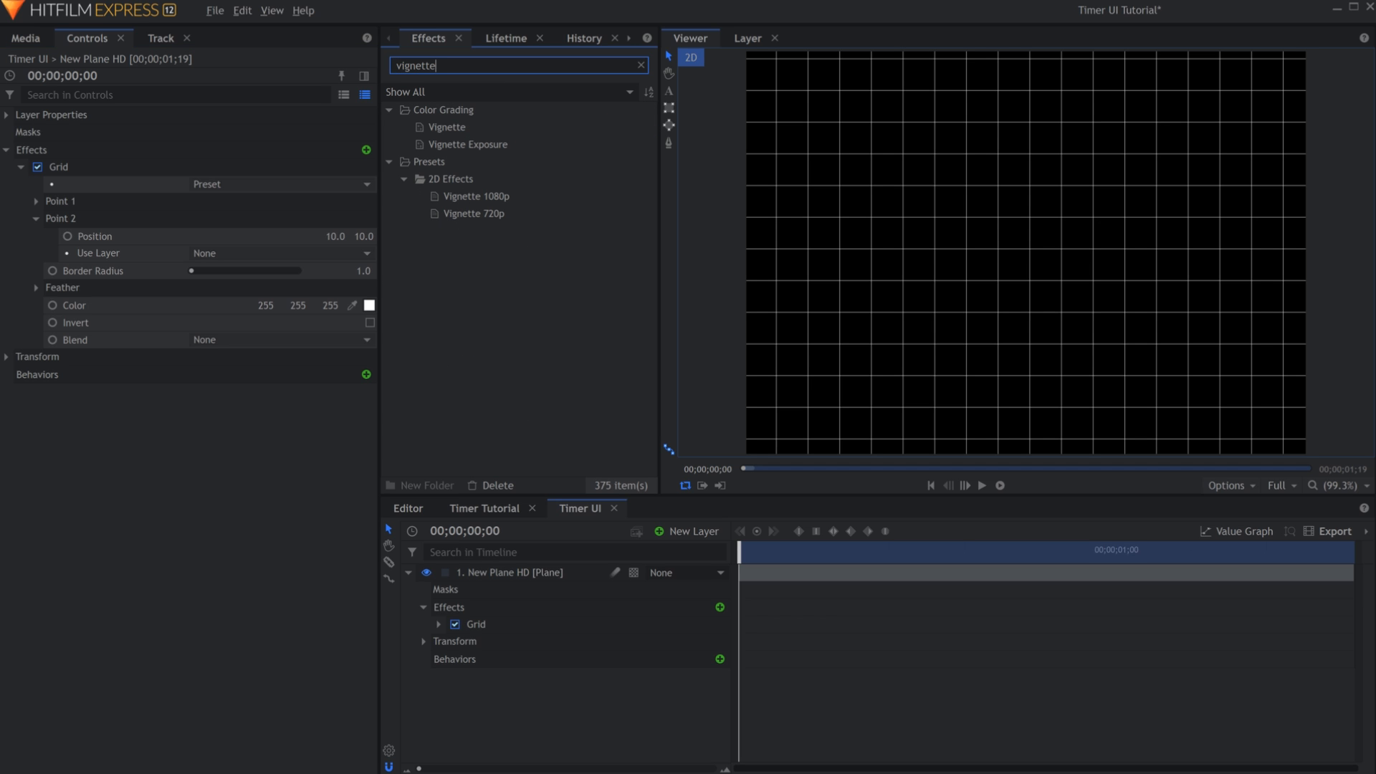
click(507, 129)
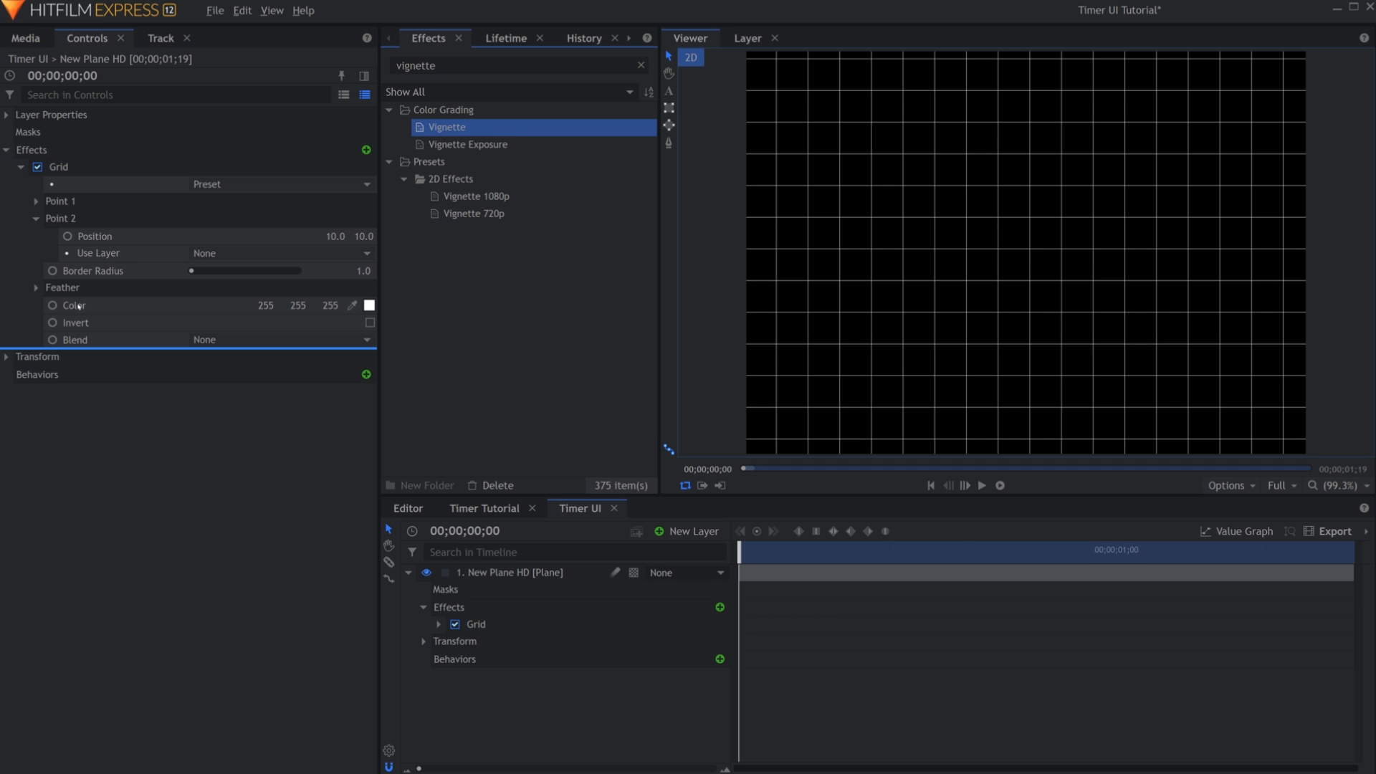
drag(78, 306, 75, 316)
- Set the vignette's width to 890 px, height to 687 px and softness to 1.00
click(21, 166)
click(21, 184)
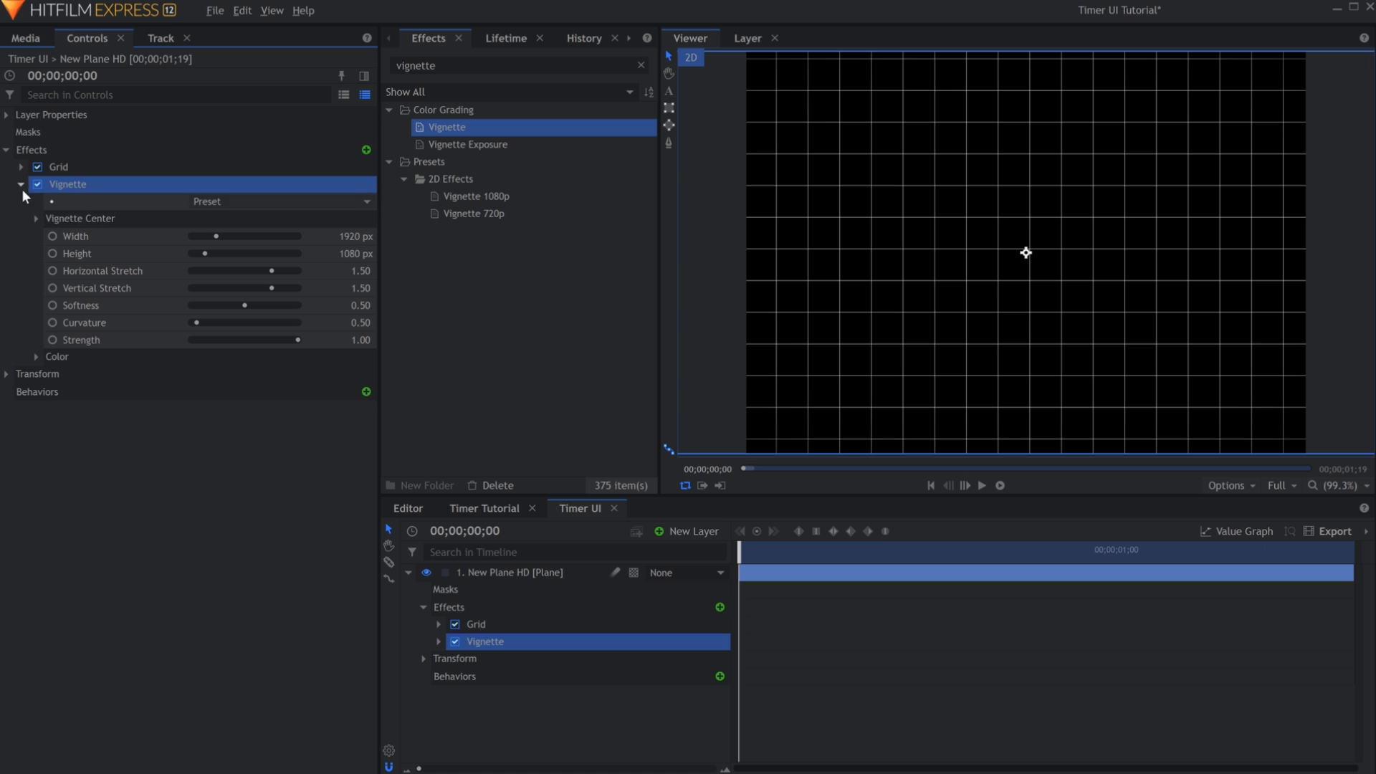
drag(356, 236, 187, 236)
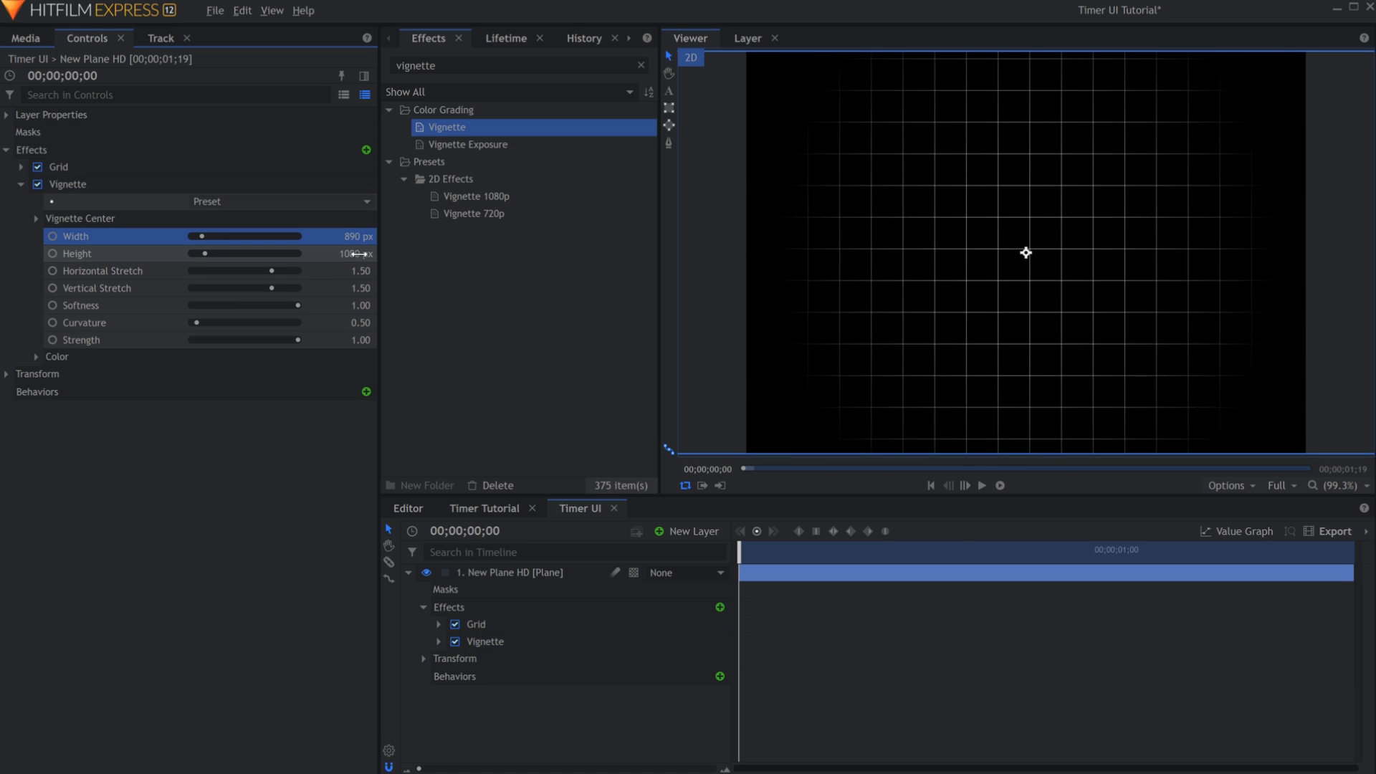
drag(356, 254, 320, 254)
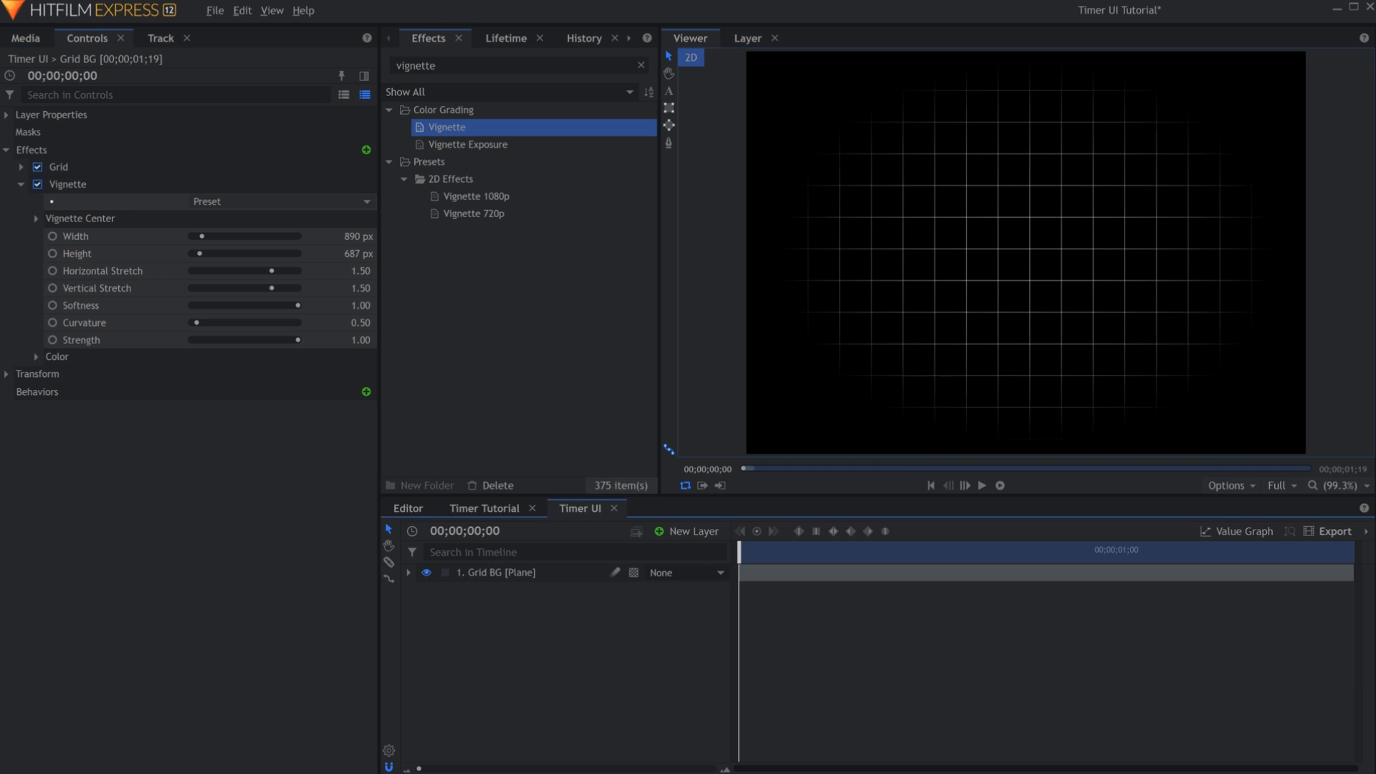
- Add a text layer above the grid background reading 00:00:00
click(690, 534)
click(694, 573)
text(00:00)
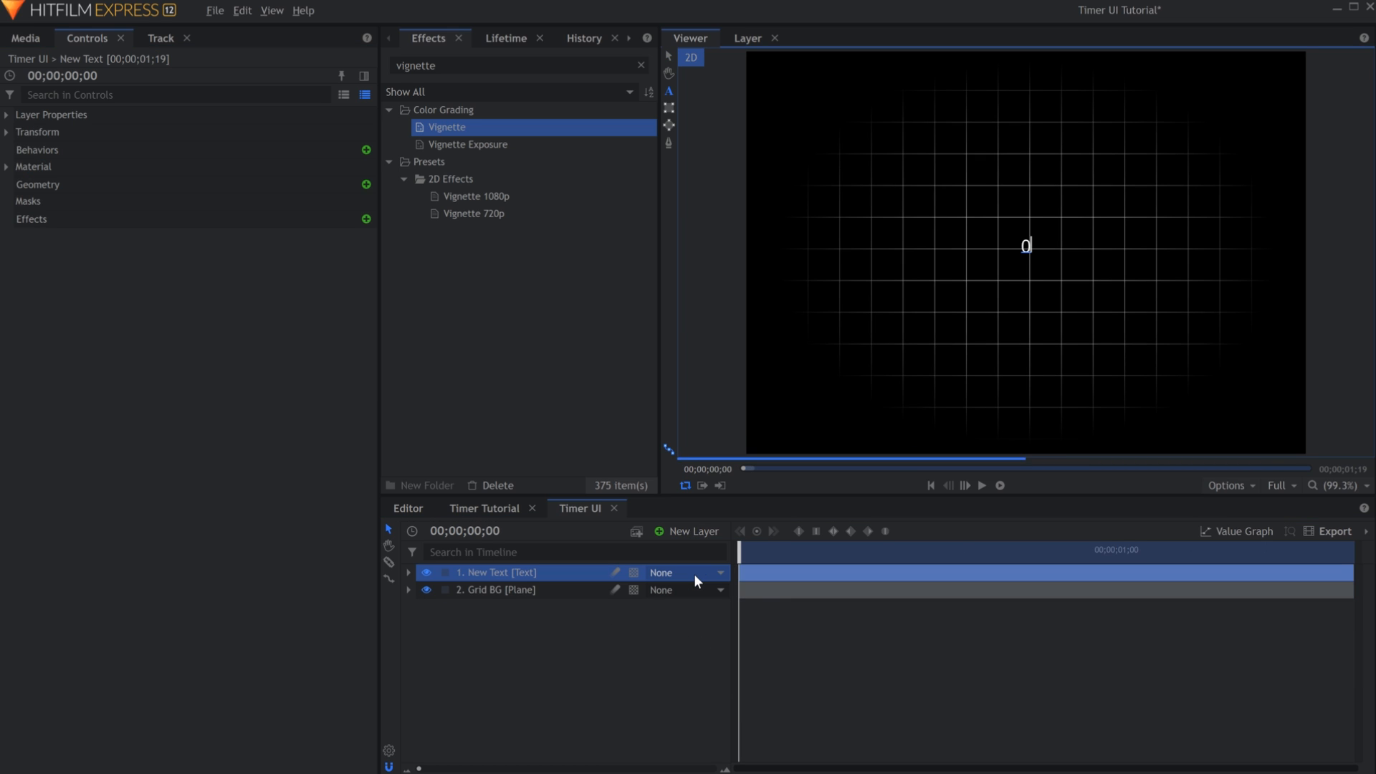
text(:00)
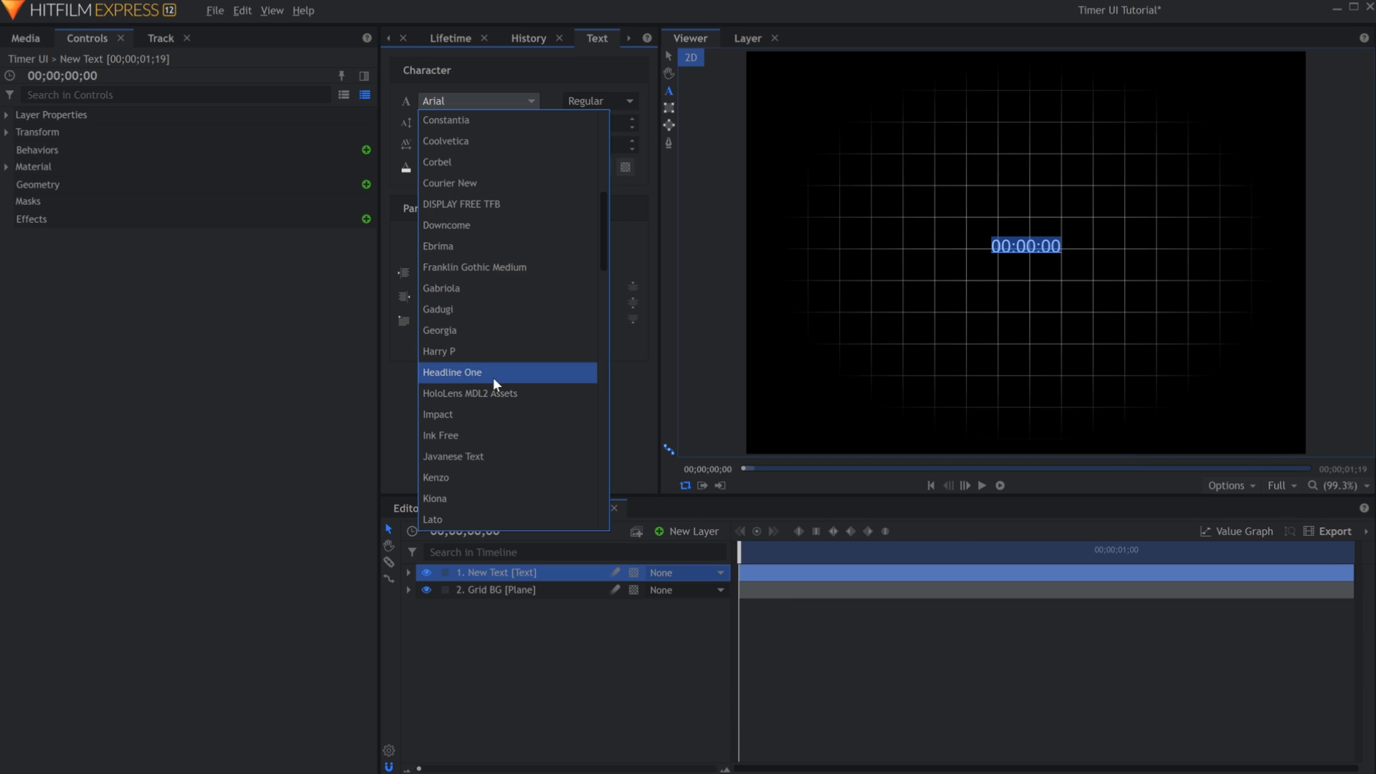
- Change the timer text's font to Liquid Crystal and enlarge it to span most of the frame's width
scroll(490, 386, down, 5)
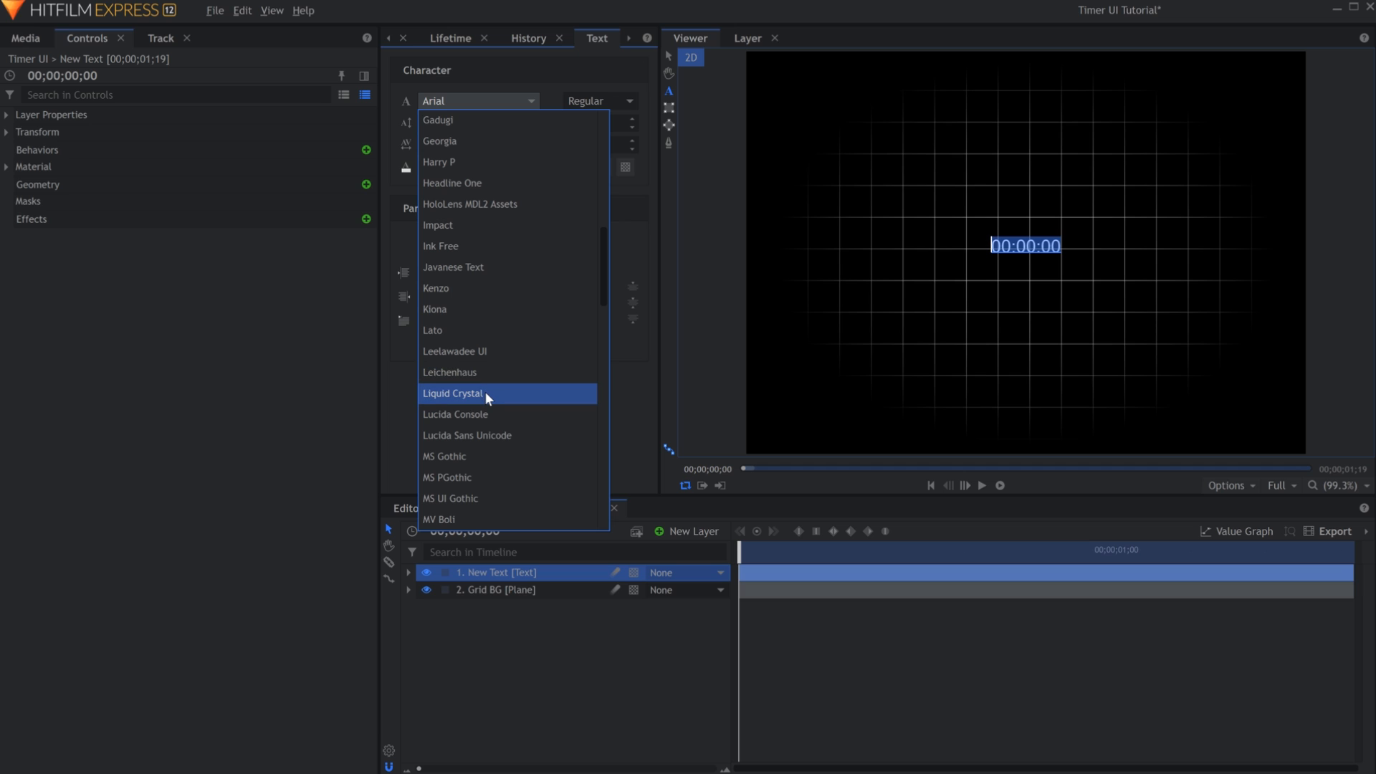
click(484, 393)
drag(463, 123, 647, 124)
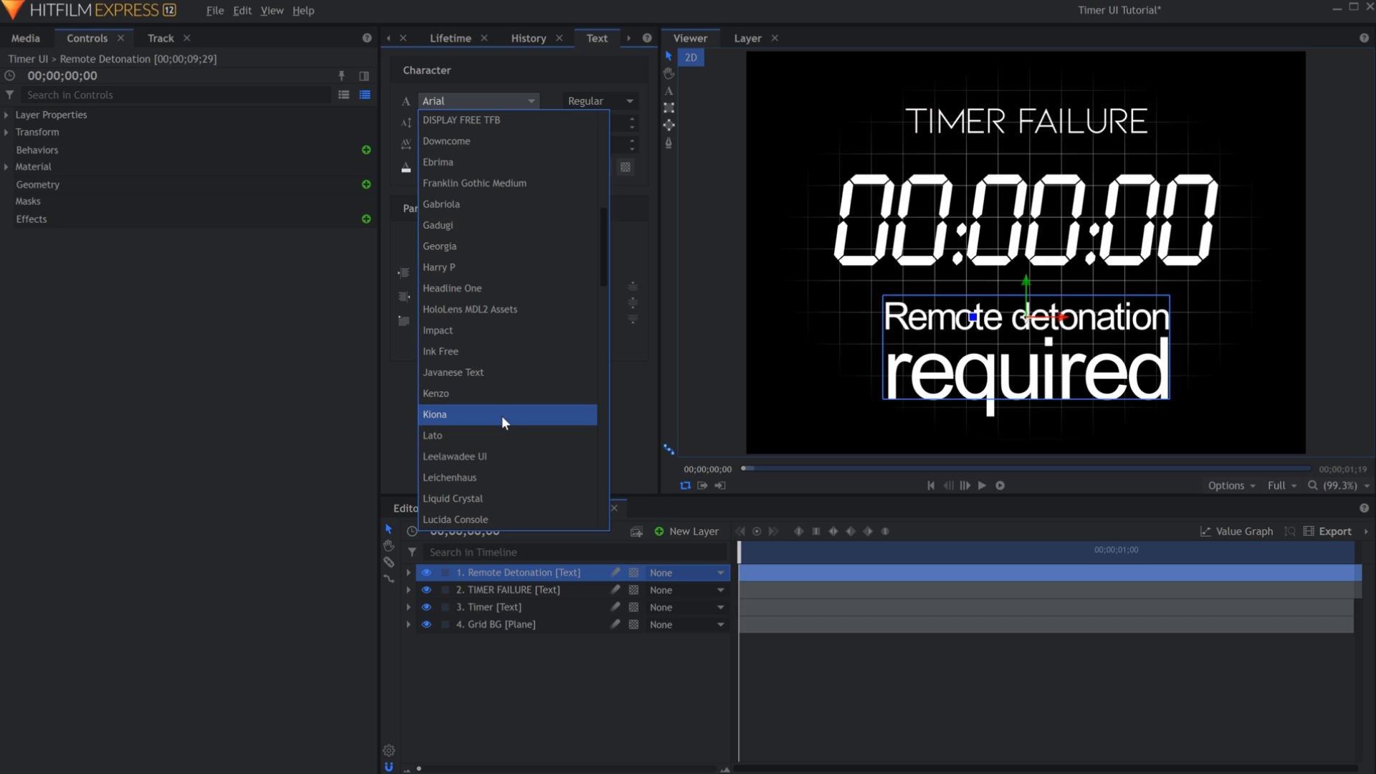
- Set the font of the "Remote detonation required" text to Kiona and deselect the layer
click(502, 417)
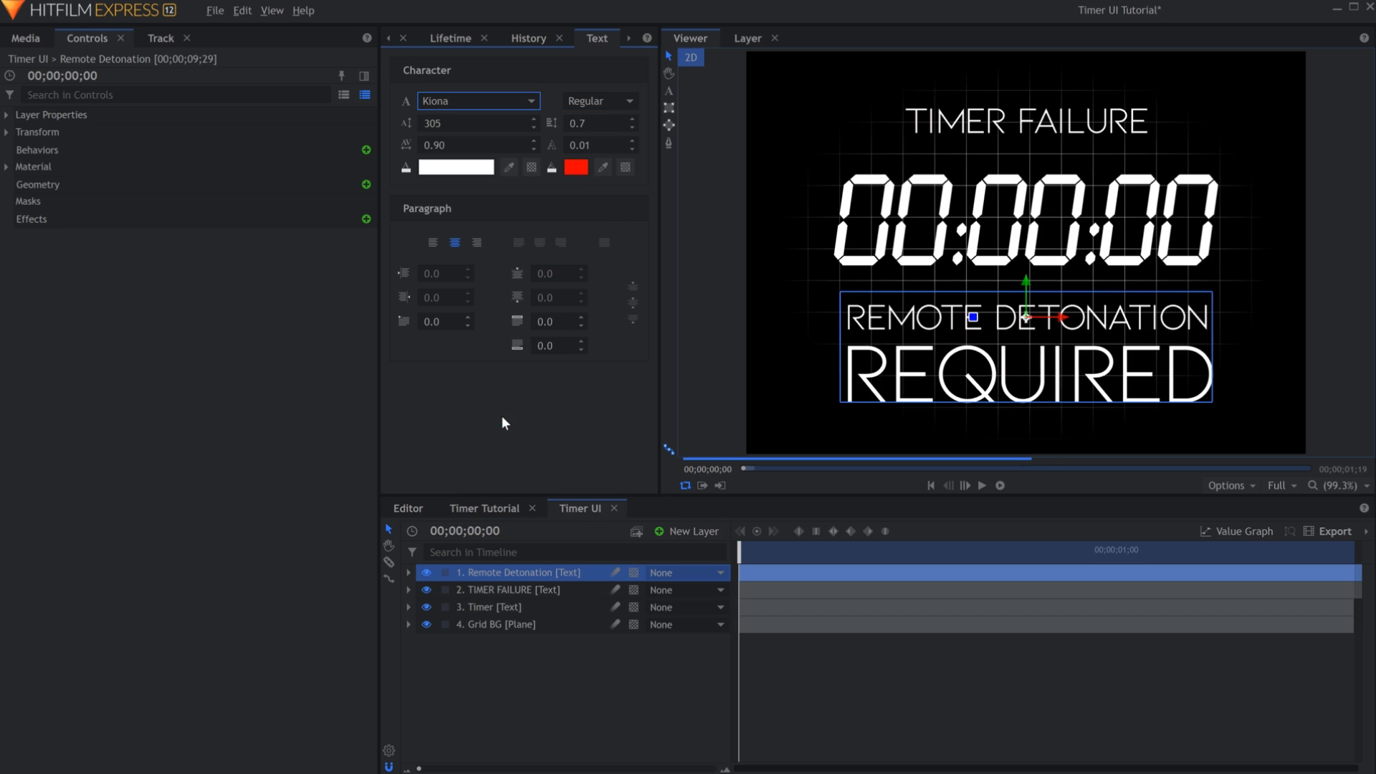
click(599, 678)
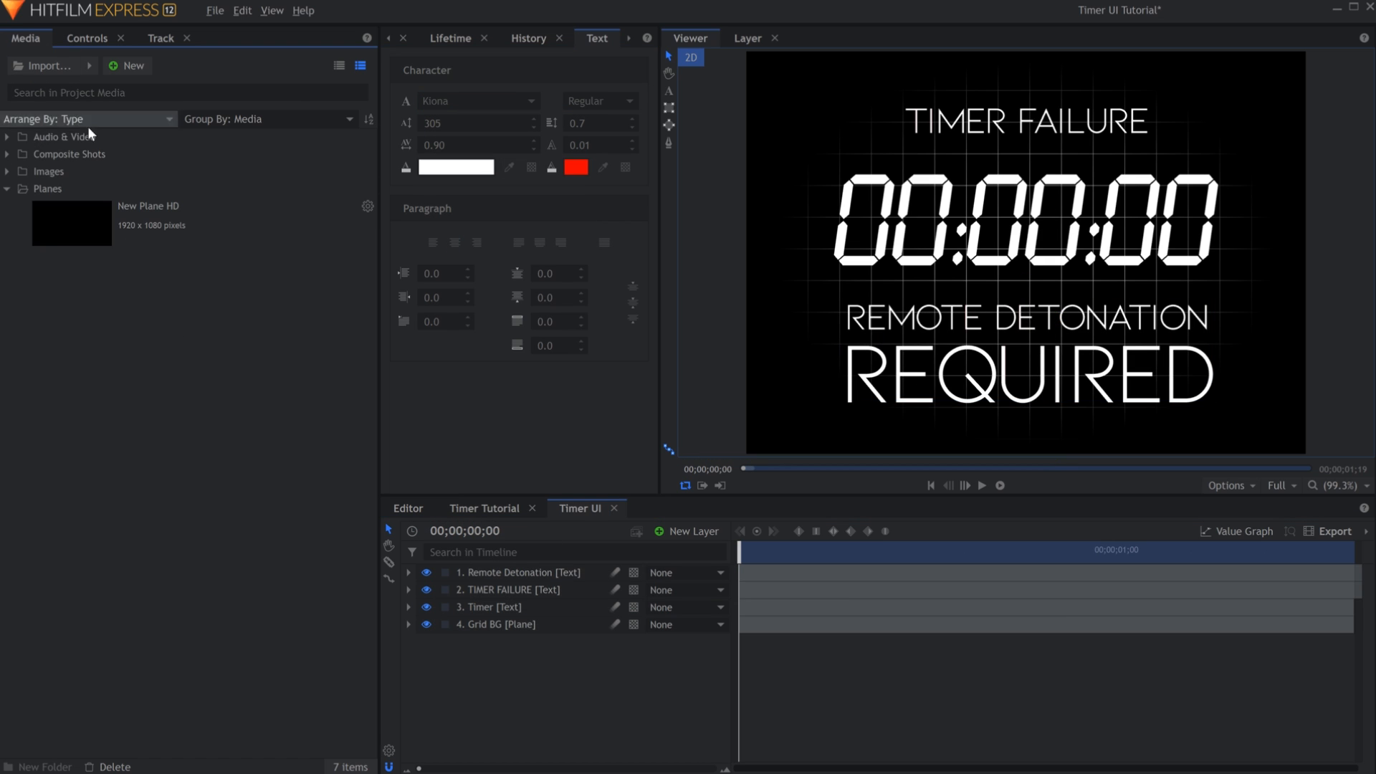
- Add the existing New Plane HD to the Timer UI composite between the Timer text and the Grid BG layer
click(148, 231)
drag(446, 491, 528, 625)
- Find the Fill Color effect and apply it to the New Plane HD layer
click(417, 37)
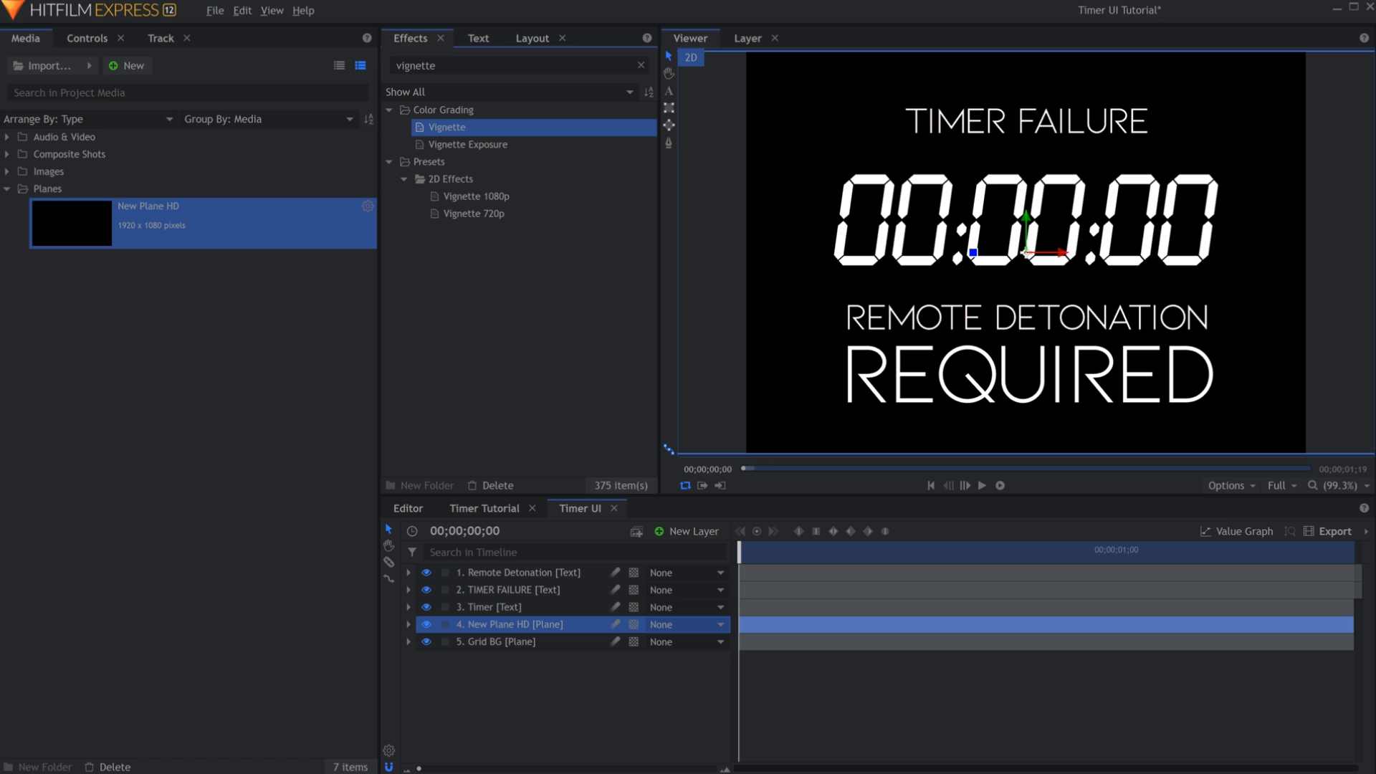
double_click(417, 66)
text(fill)
drag(479, 128, 528, 285)
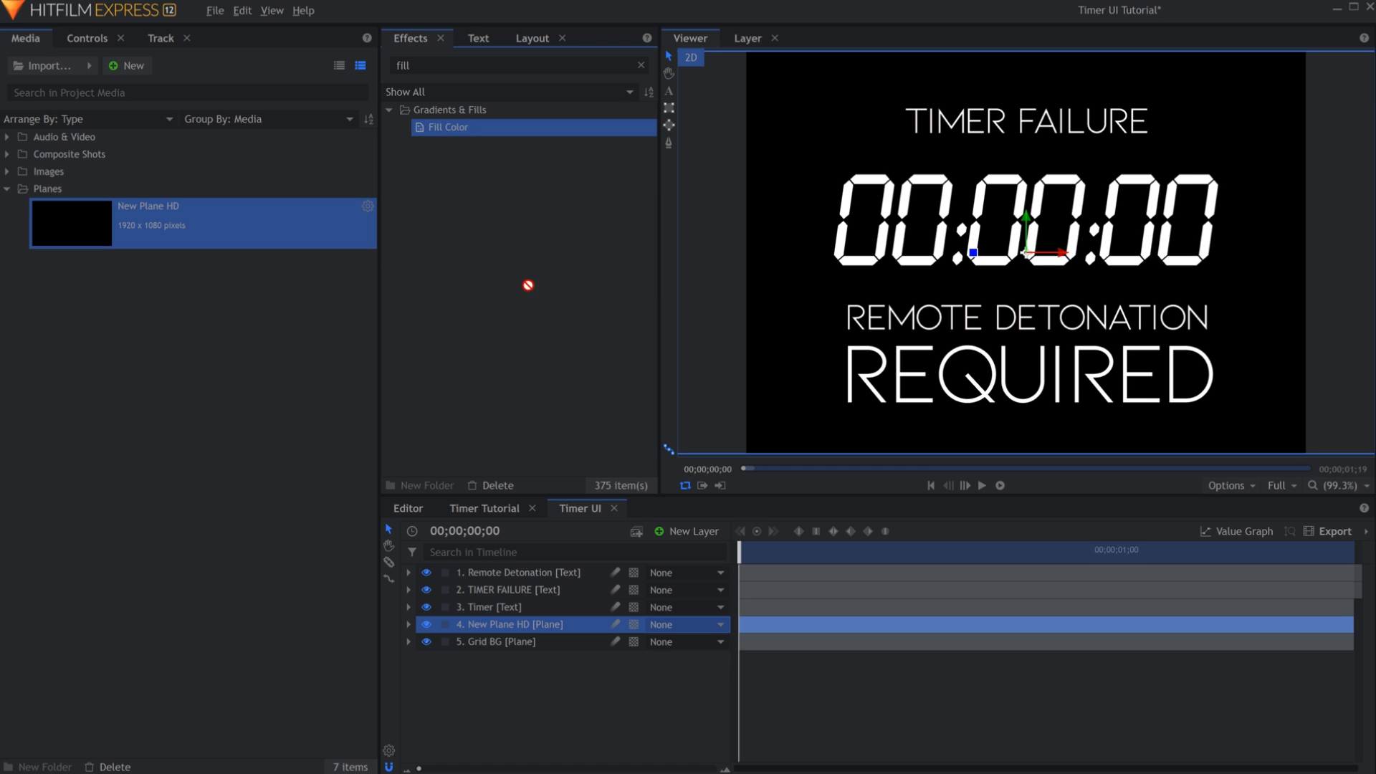
drag(528, 626, 525, 628)
- Set the Fill Color effect to pure red (255, 0, 0) with a Blend Amount of 100%
click(83, 36)
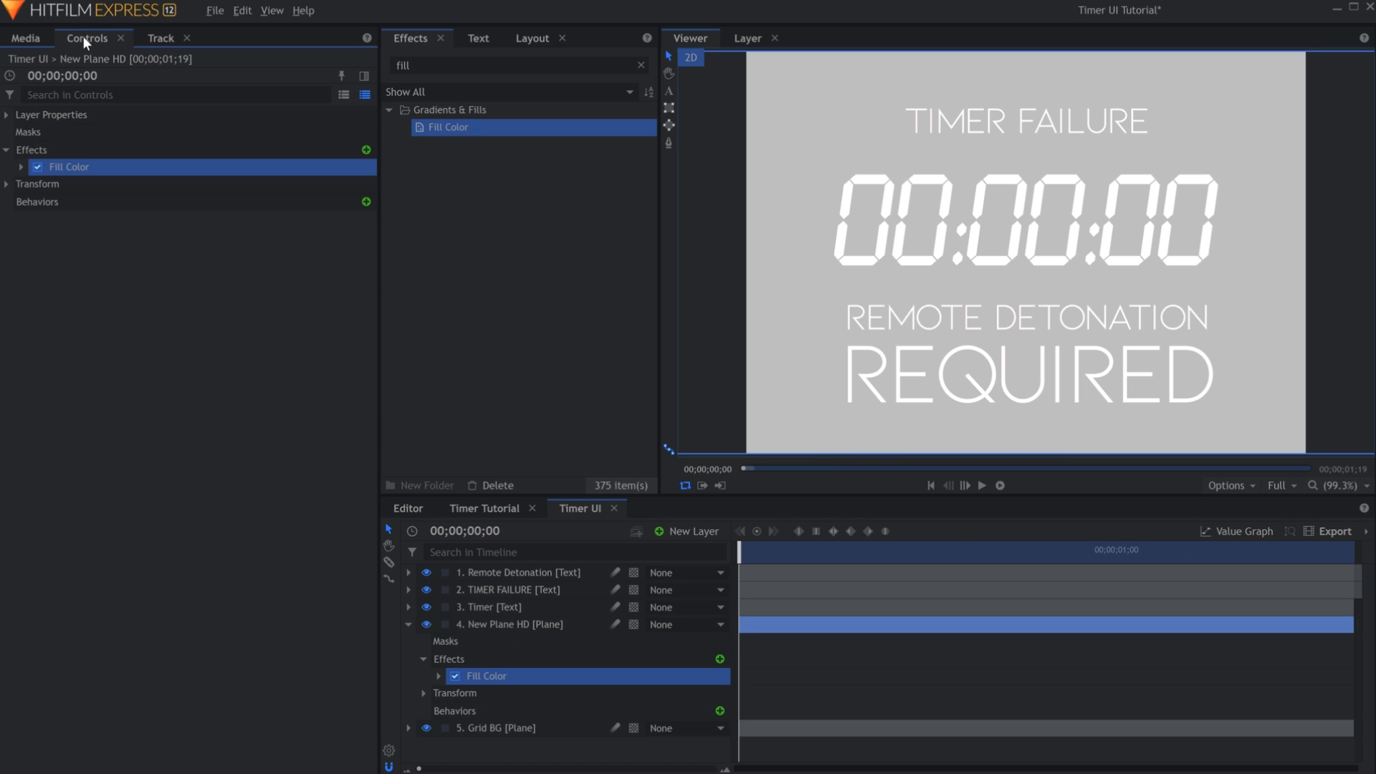
click(23, 167)
mouse_move(290, 184)
mouse_down()
mouse_move(315, 185)
mouse_move(297, 205)
mouse_up()
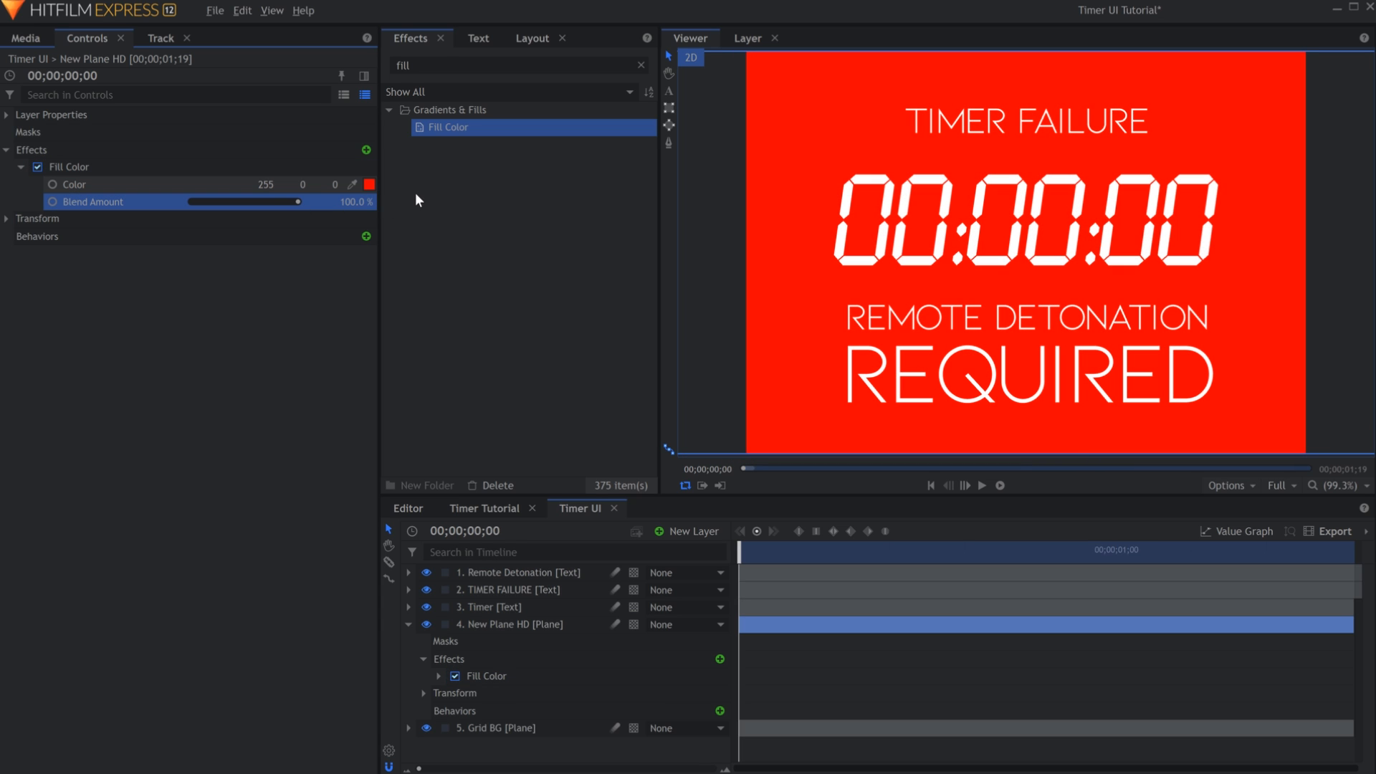
- Draw rectangle masks on the red plane: a box around TIMER FAILURE and a thin line beneath the timer digits
click(671, 109)
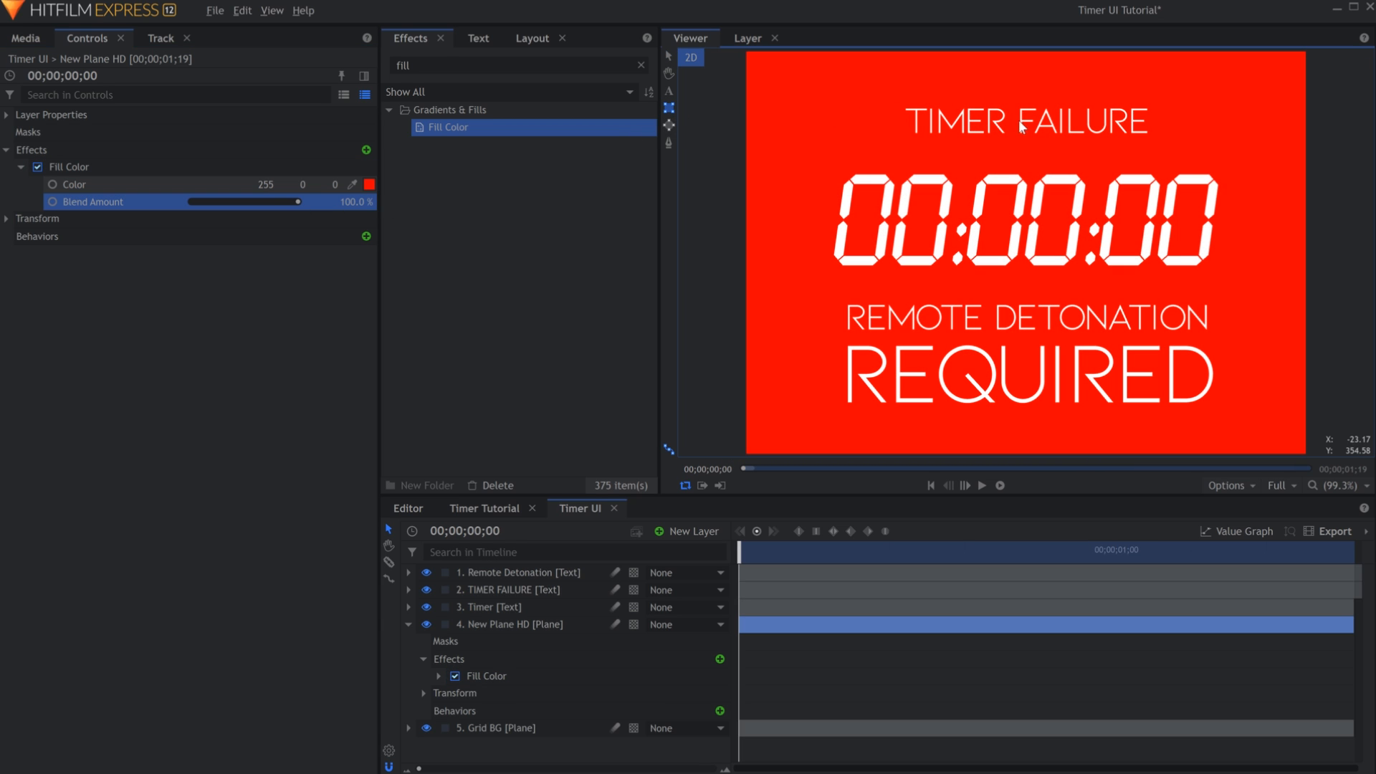
drag(1024, 125, 1159, 91)
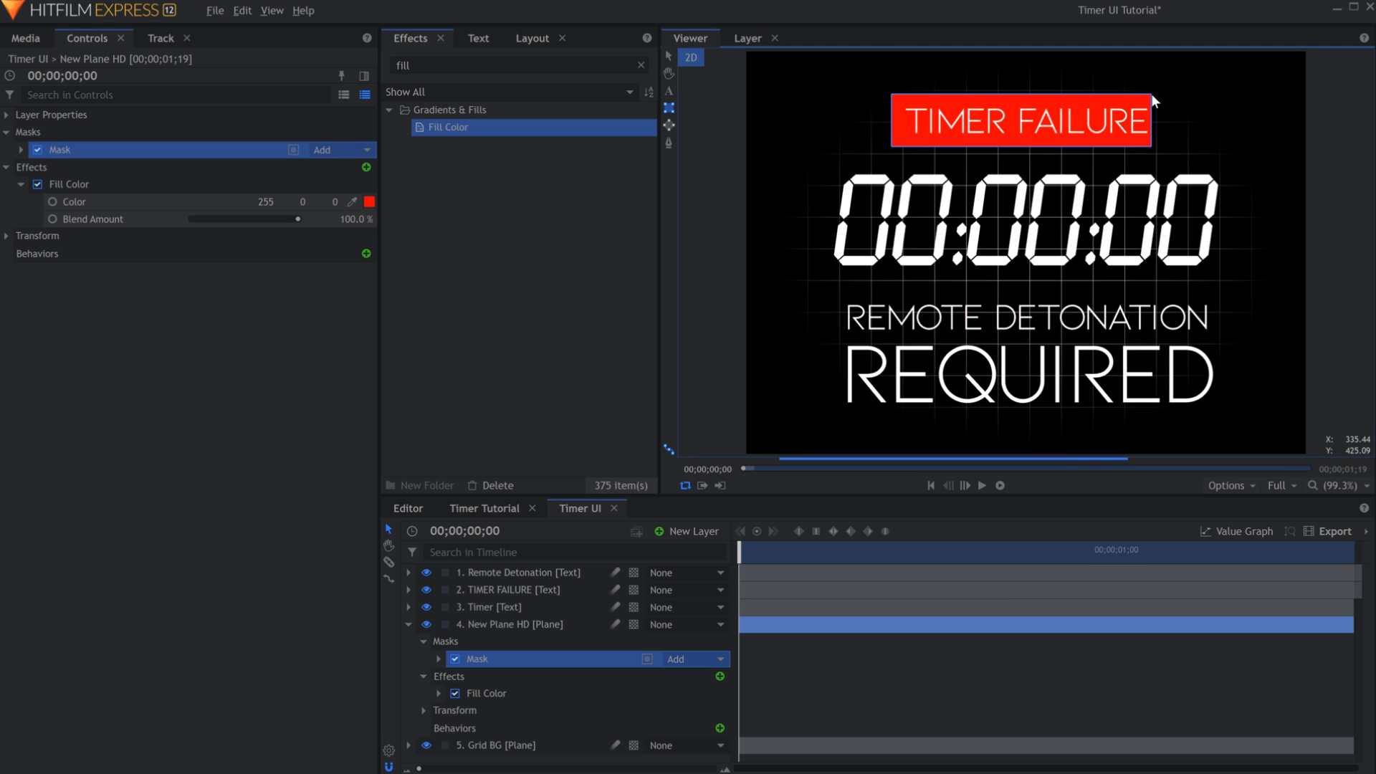
drag(862, 276, 1222, 278)
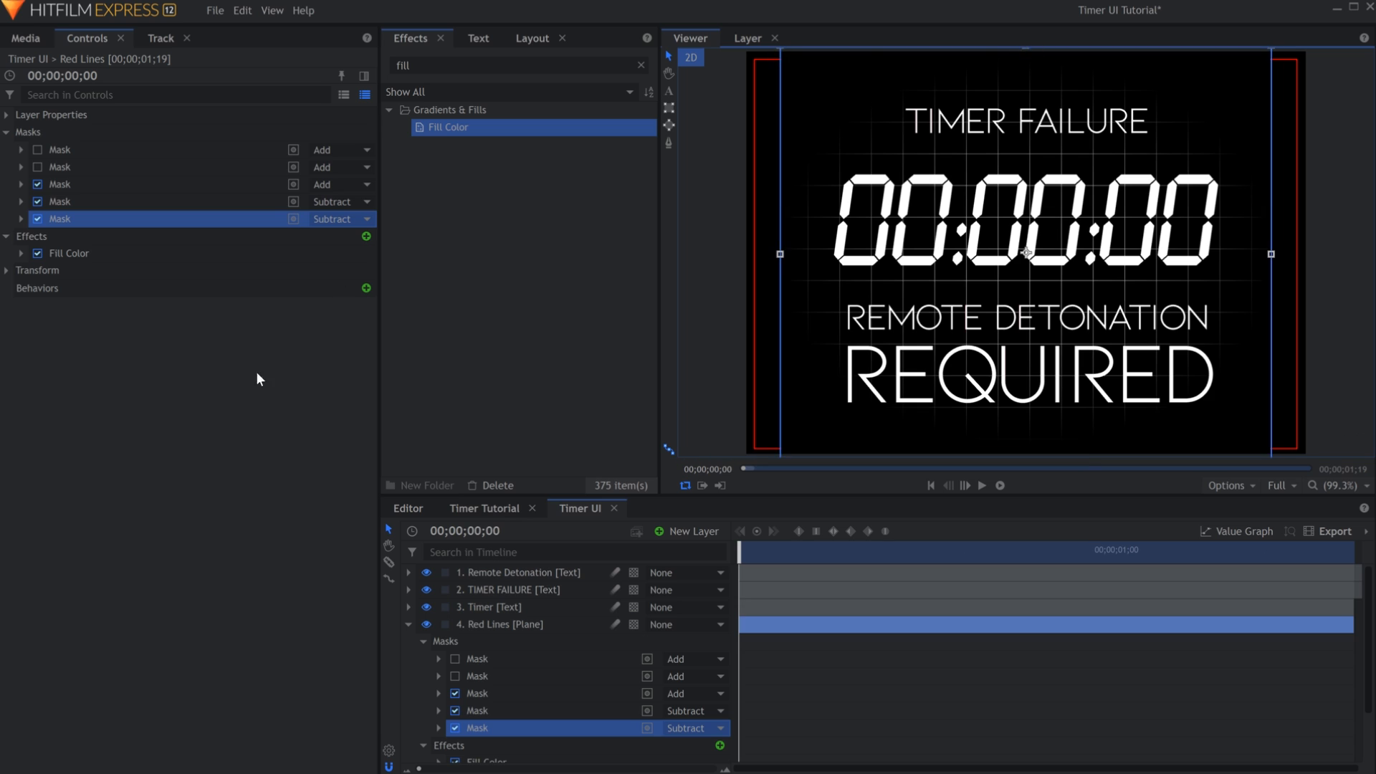
- Move the red frame's Add mask and its two Subtract masks above the other masks on the Red Lines layer
shift+click(76, 185)
drag(76, 205, 71, 154)
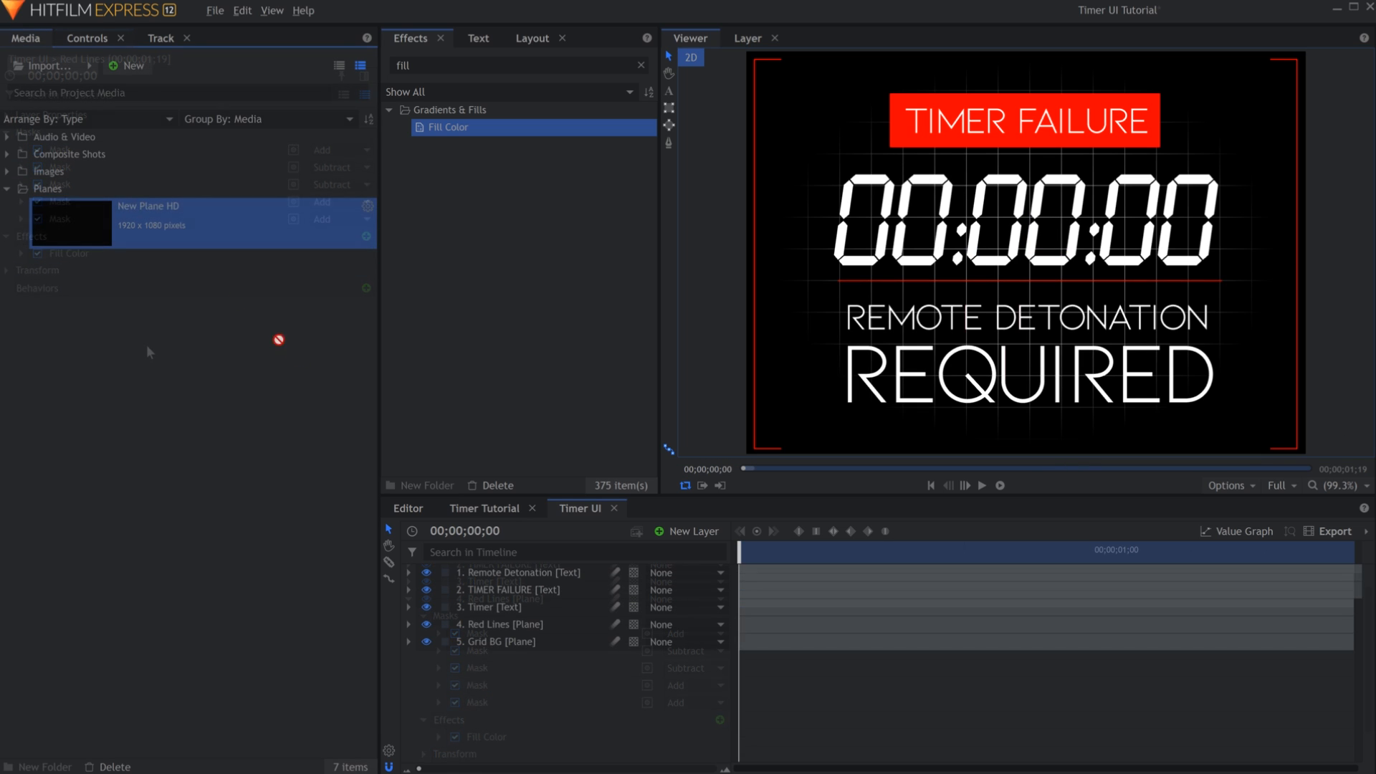
- Add New Plane HD as the uppermost layer and apply the Fractal Noise effect to it
drag(146, 222, 526, 566)
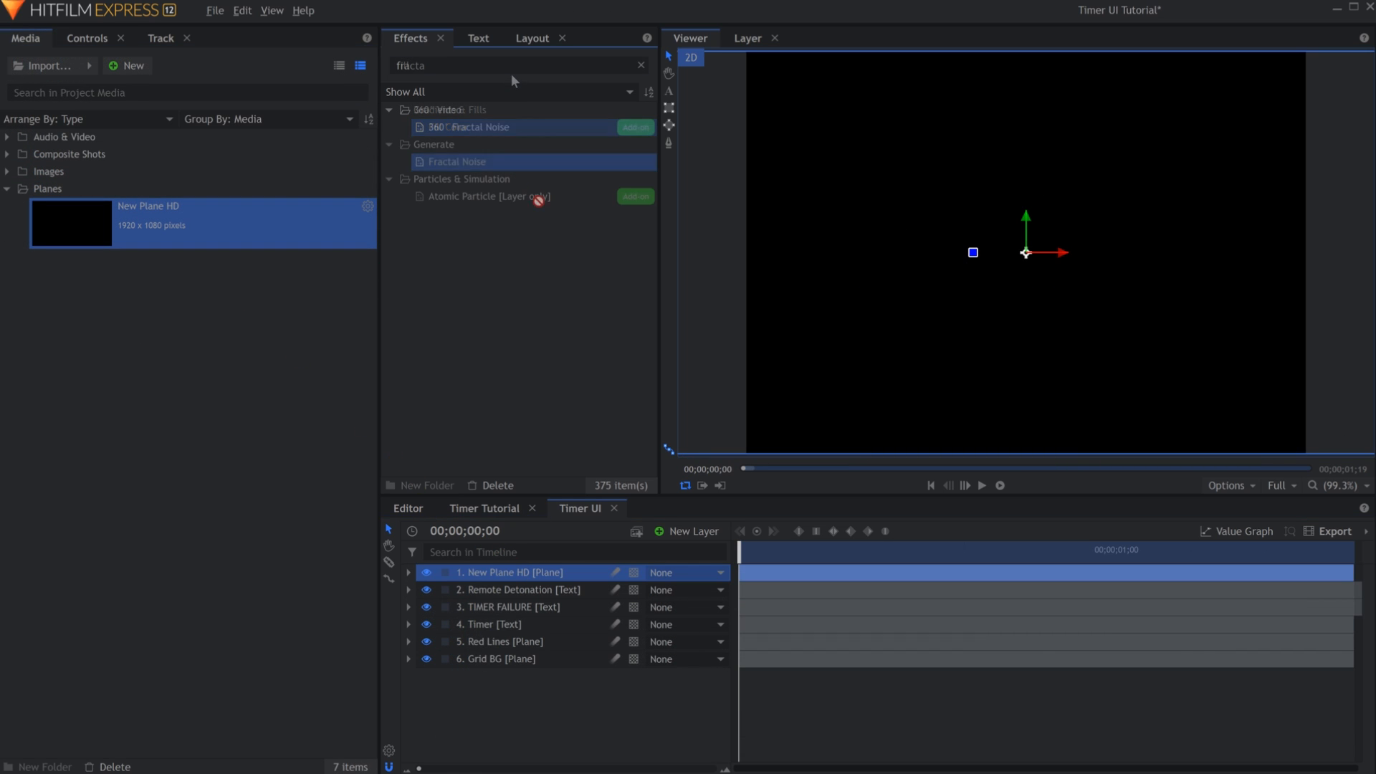
drag(459, 161, 554, 571)
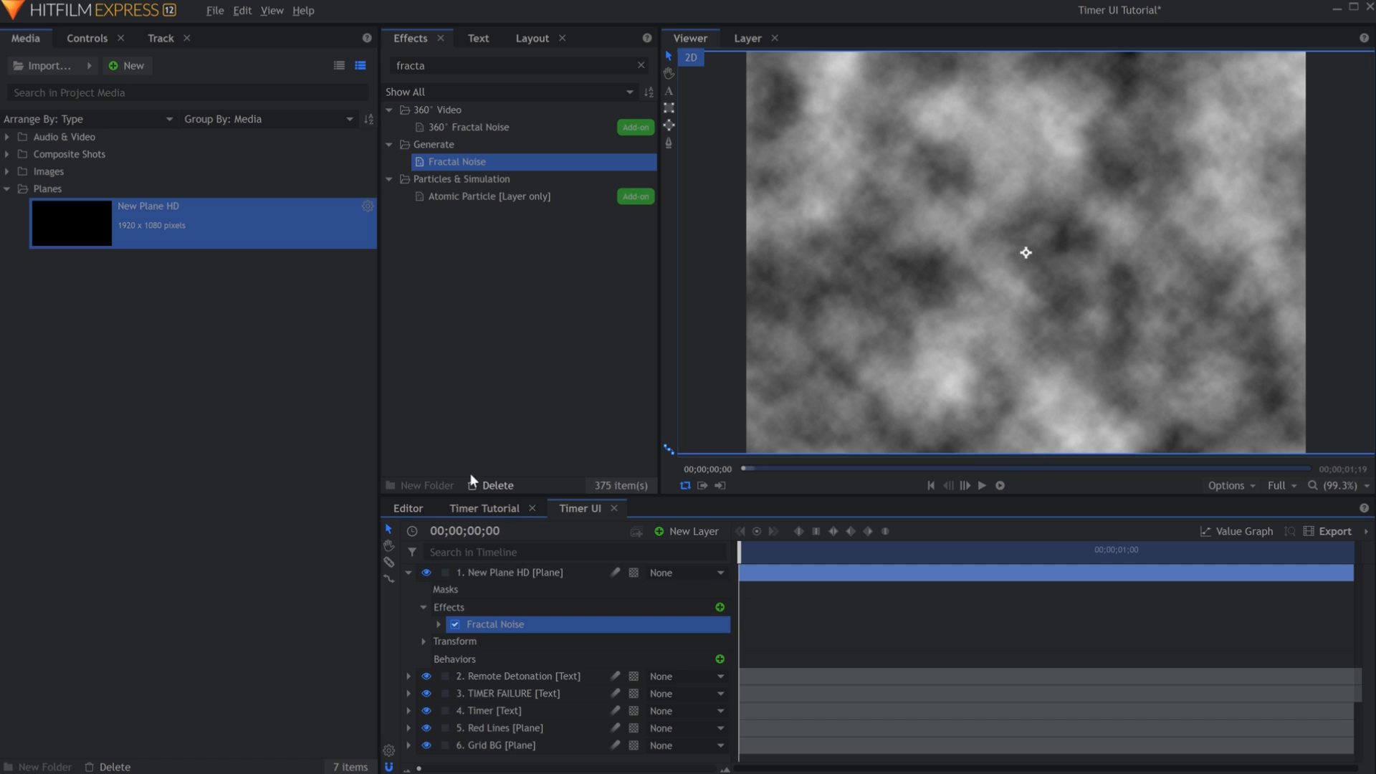
- Set the Fractal Noise effect's Interpolation to Block
click(71, 38)
click(20, 167)
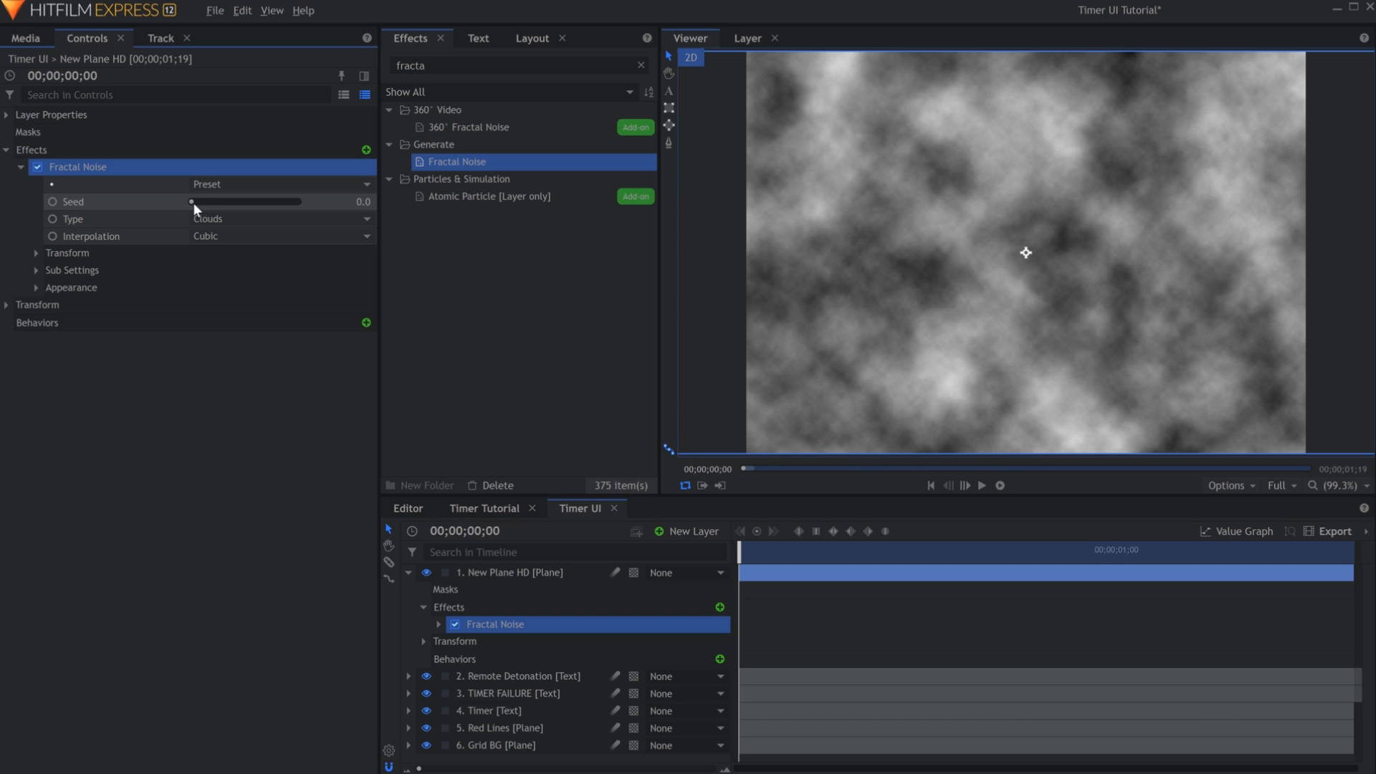
click(271, 238)
click(273, 255)
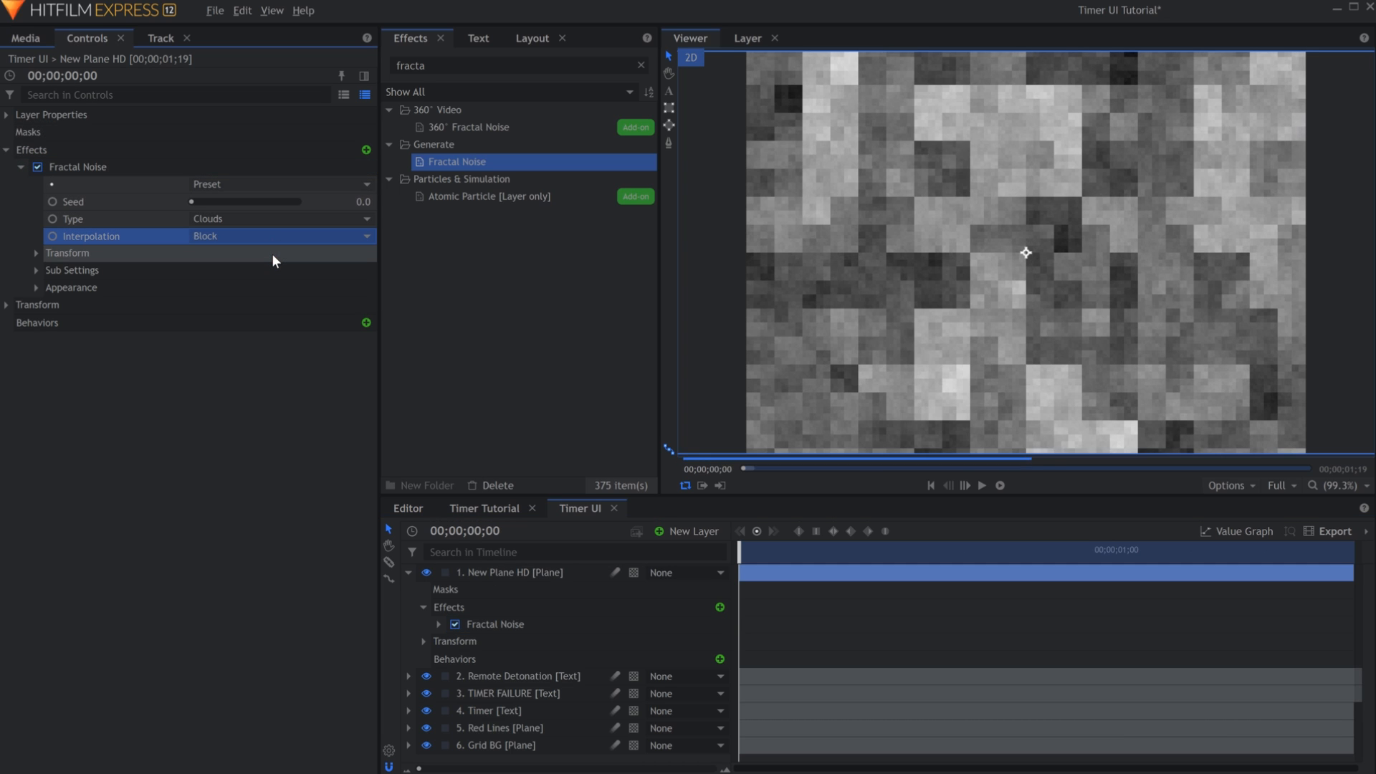
- Keyframe the Fractal Noise Seed from 0.0 at the start to 15.0 at 00;00;01;18 and preview the animation
click(51, 201)
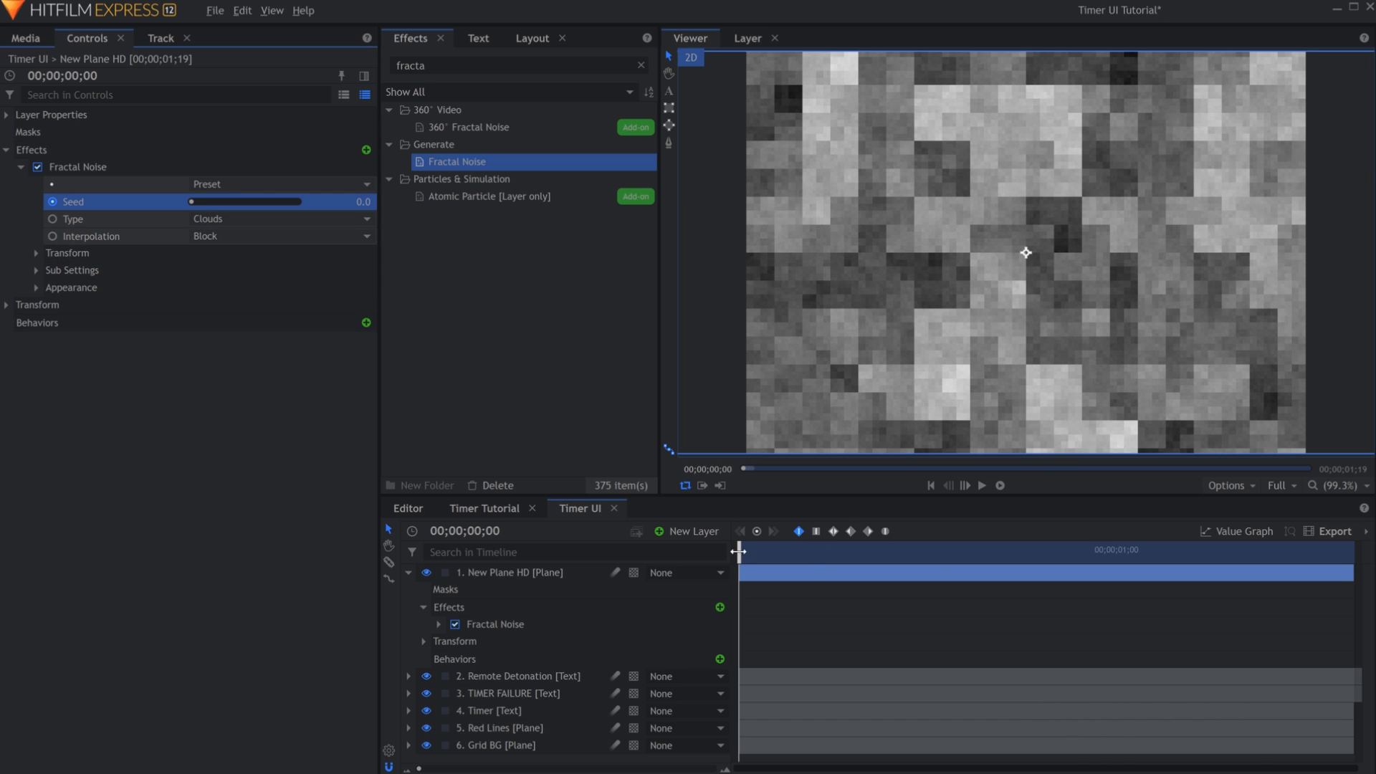
drag(738, 550, 1345, 573)
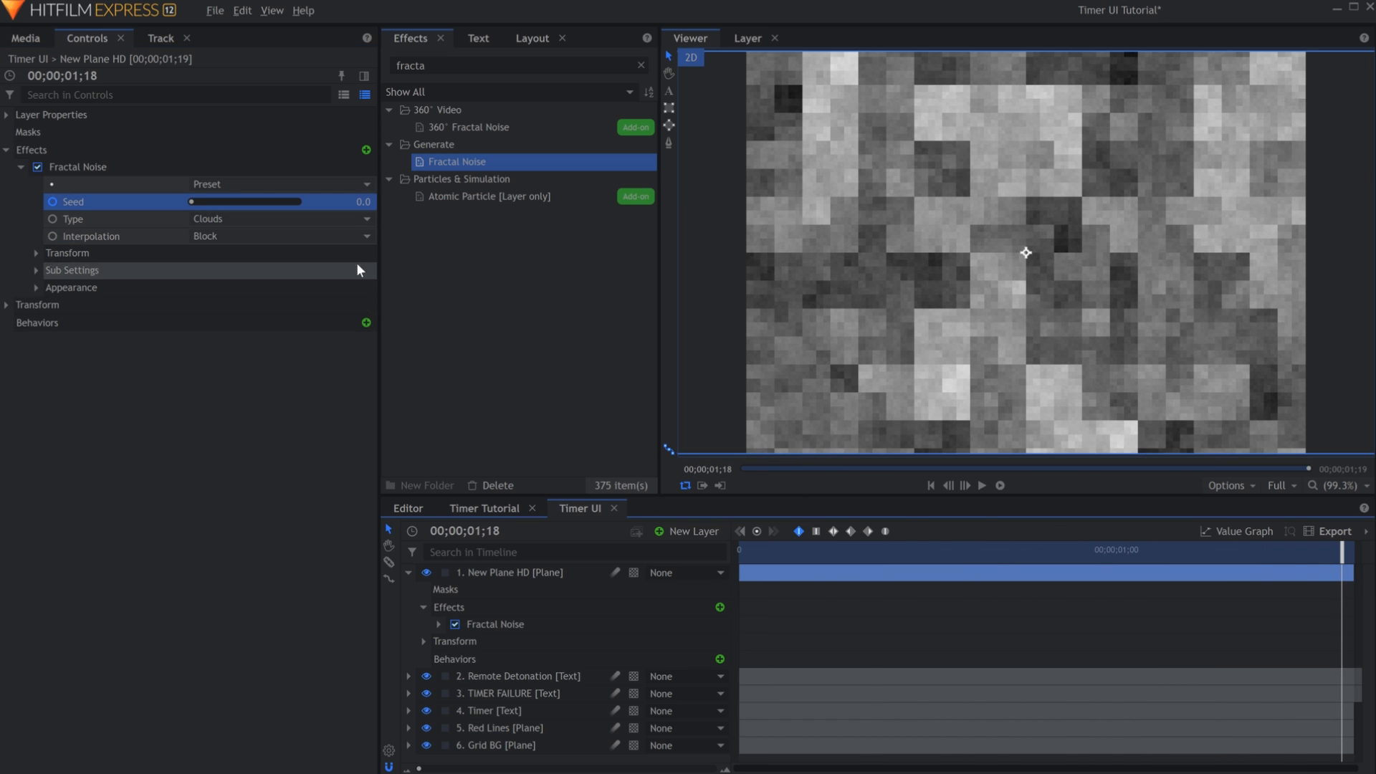
click(362, 202)
text(15)
key(Return)
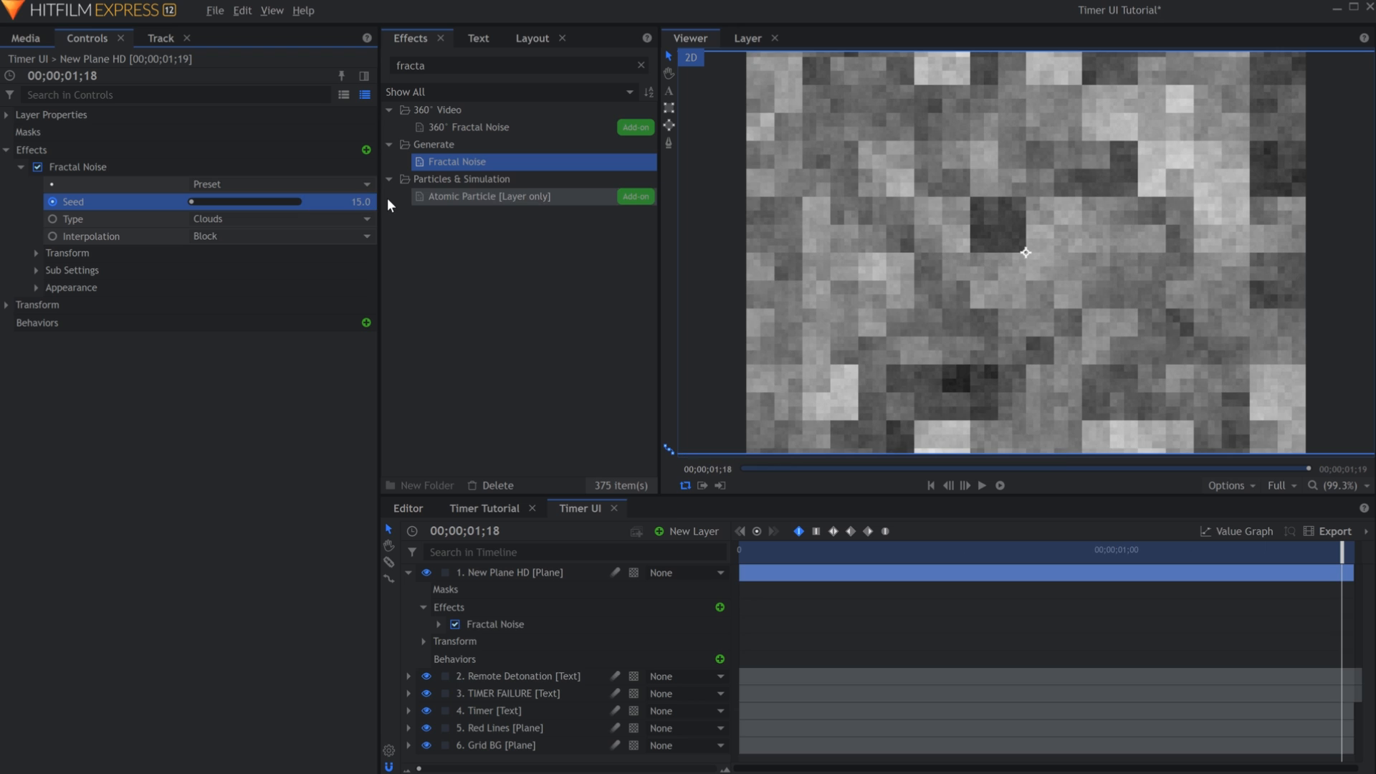
key(space)
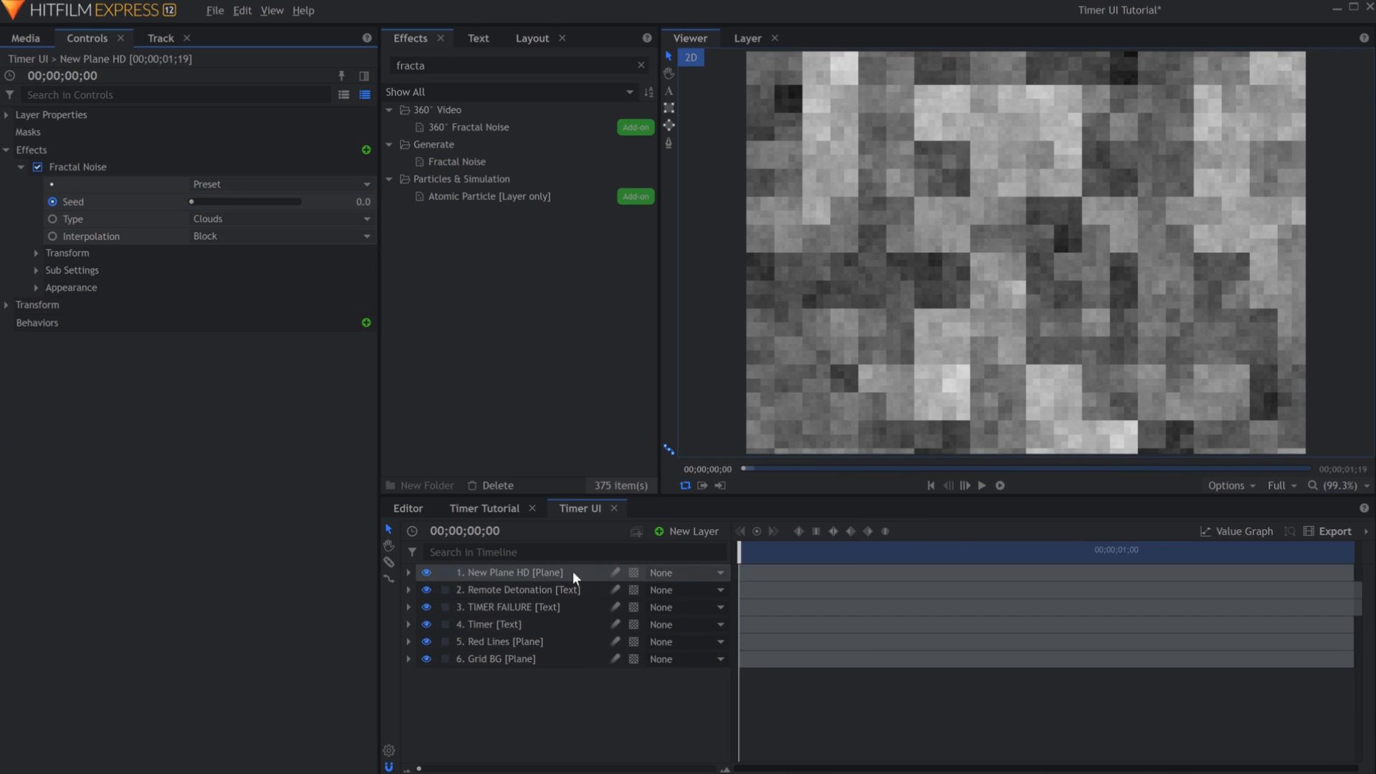
- Set the fractal noise plane's blend mode to Darken and preview the flicker over the timer graphics
right_click(573, 572)
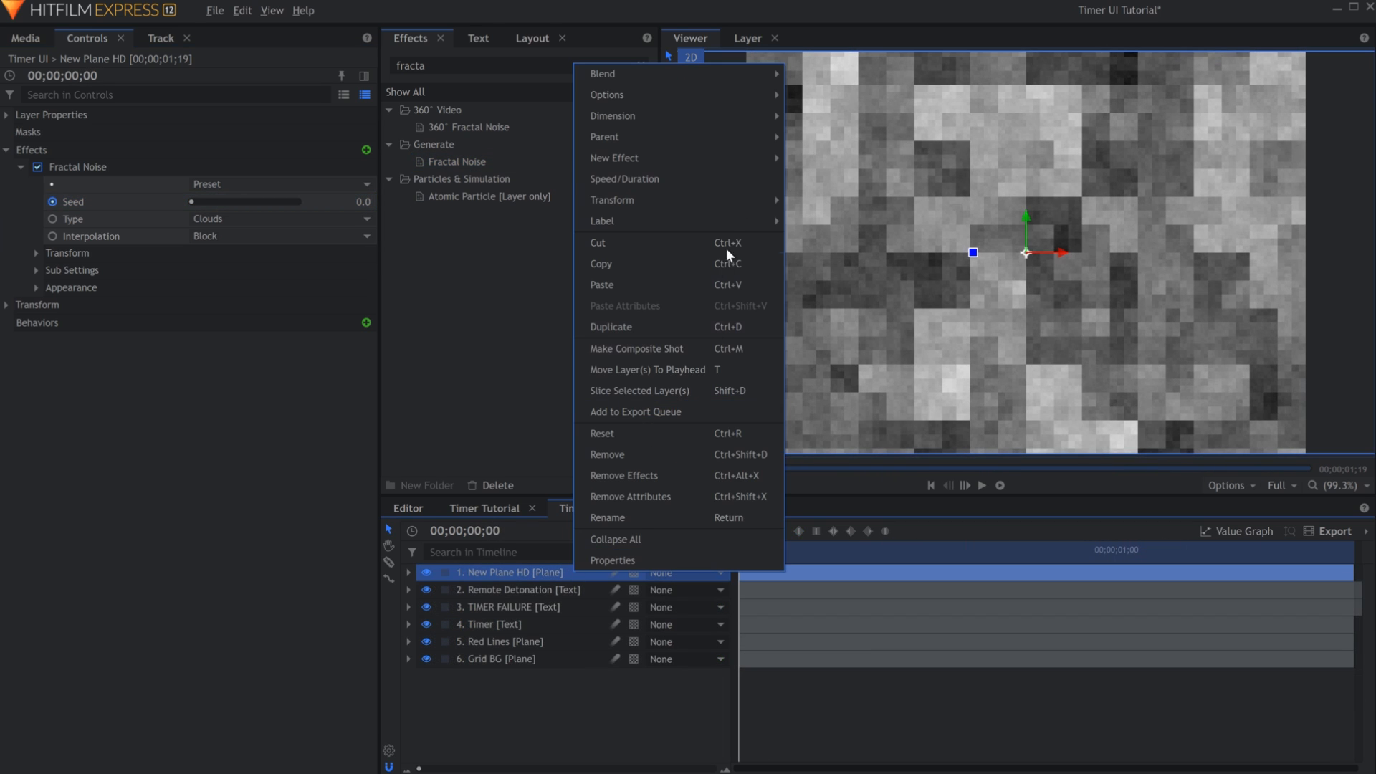
mouse_move(750, 76)
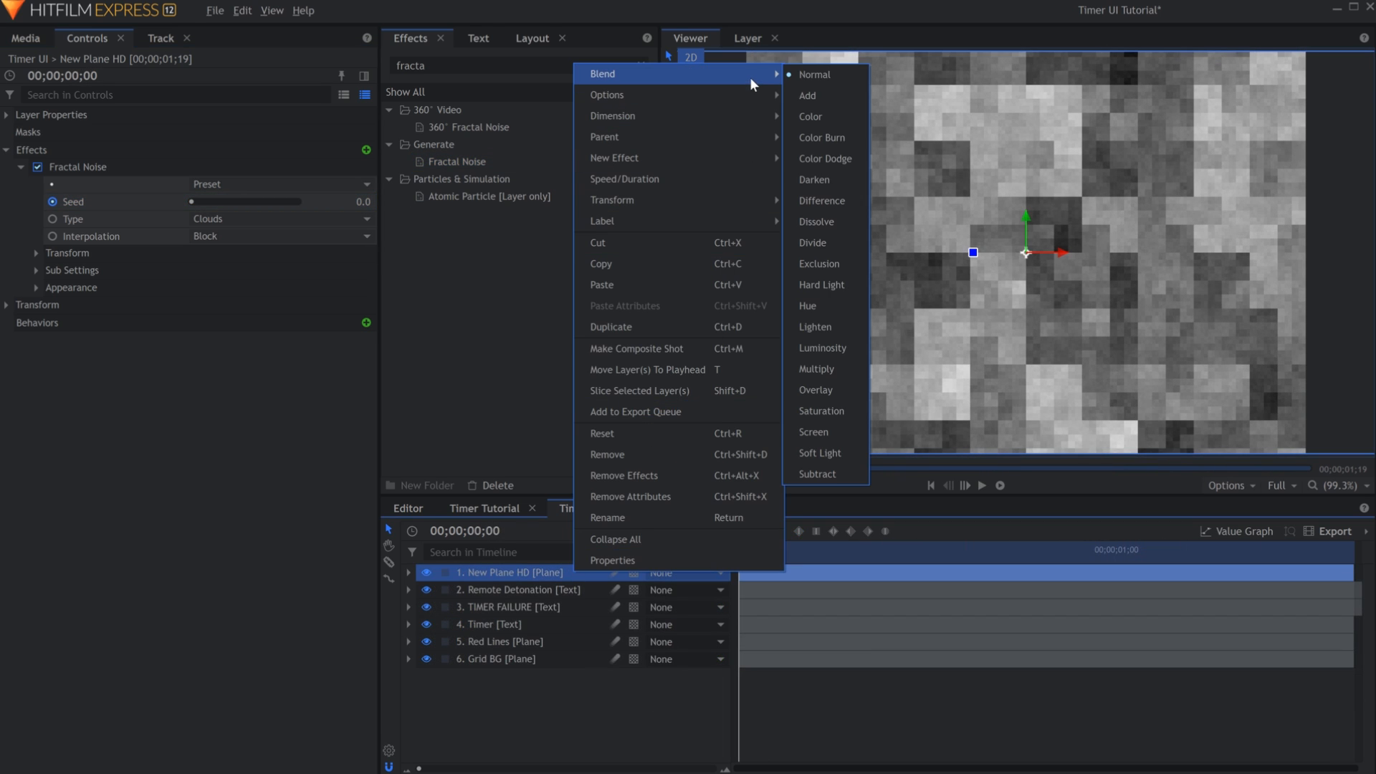
click(832, 178)
key(space)
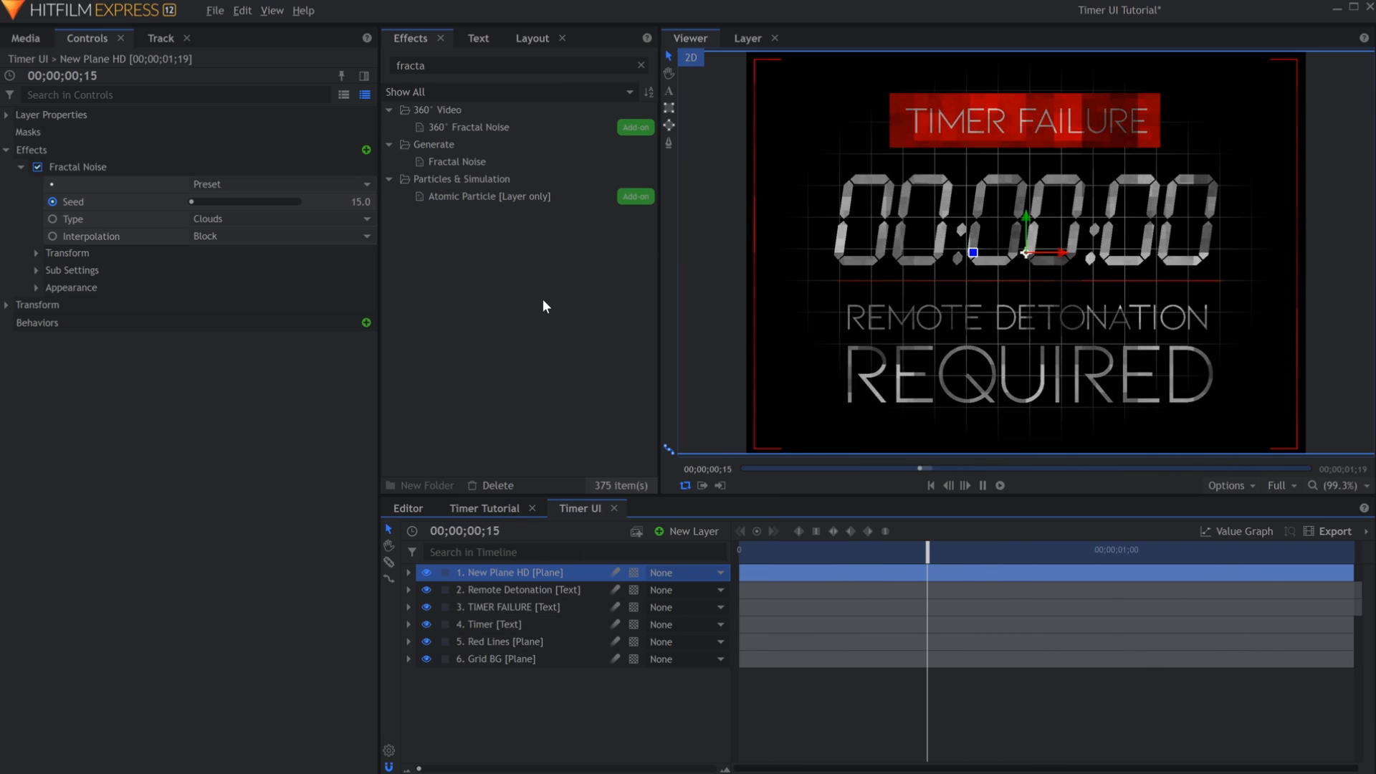
key(space)
- Animate the Fractal Noise appearance Offset with keyframes from -1.00 to 0.06 so the graphics fade in from black
click(35, 286)
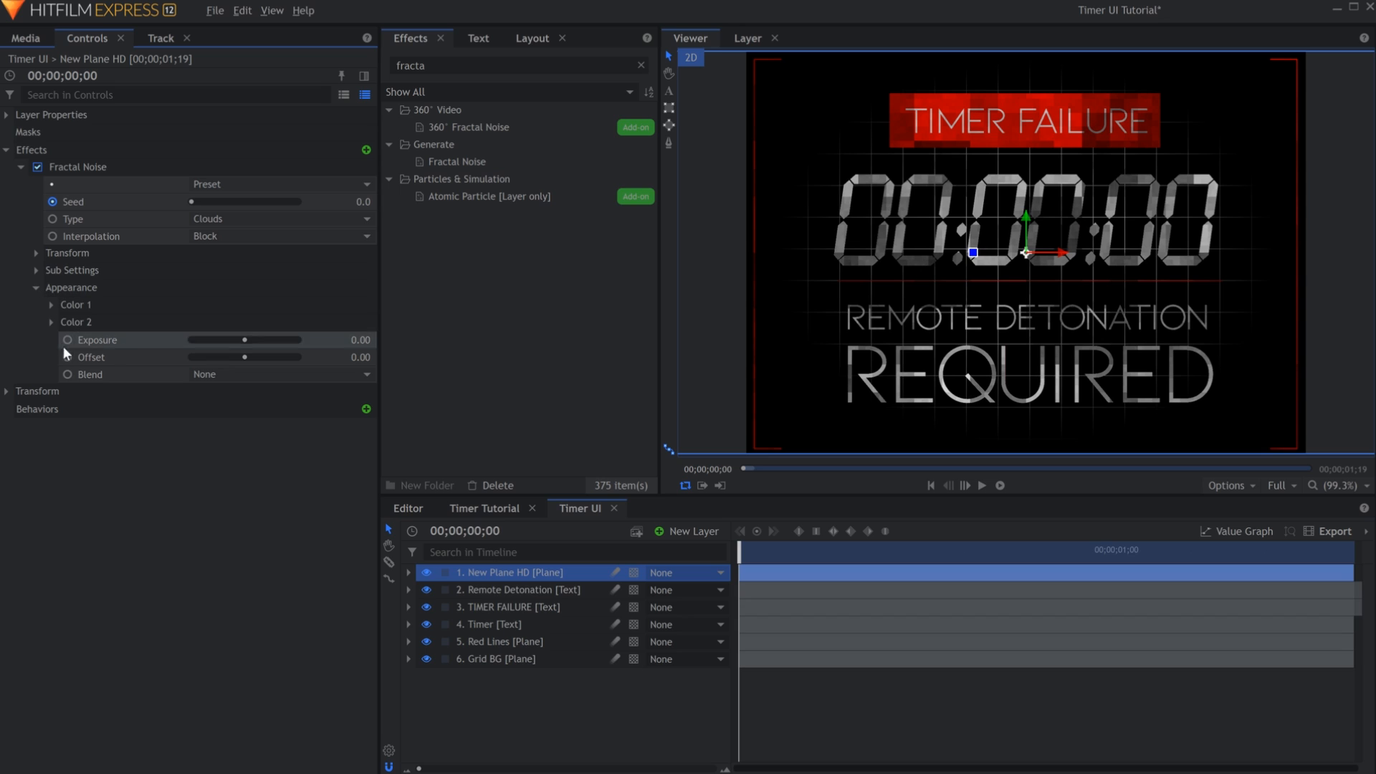
click(113, 357)
drag(216, 356, 165, 360)
key(space)
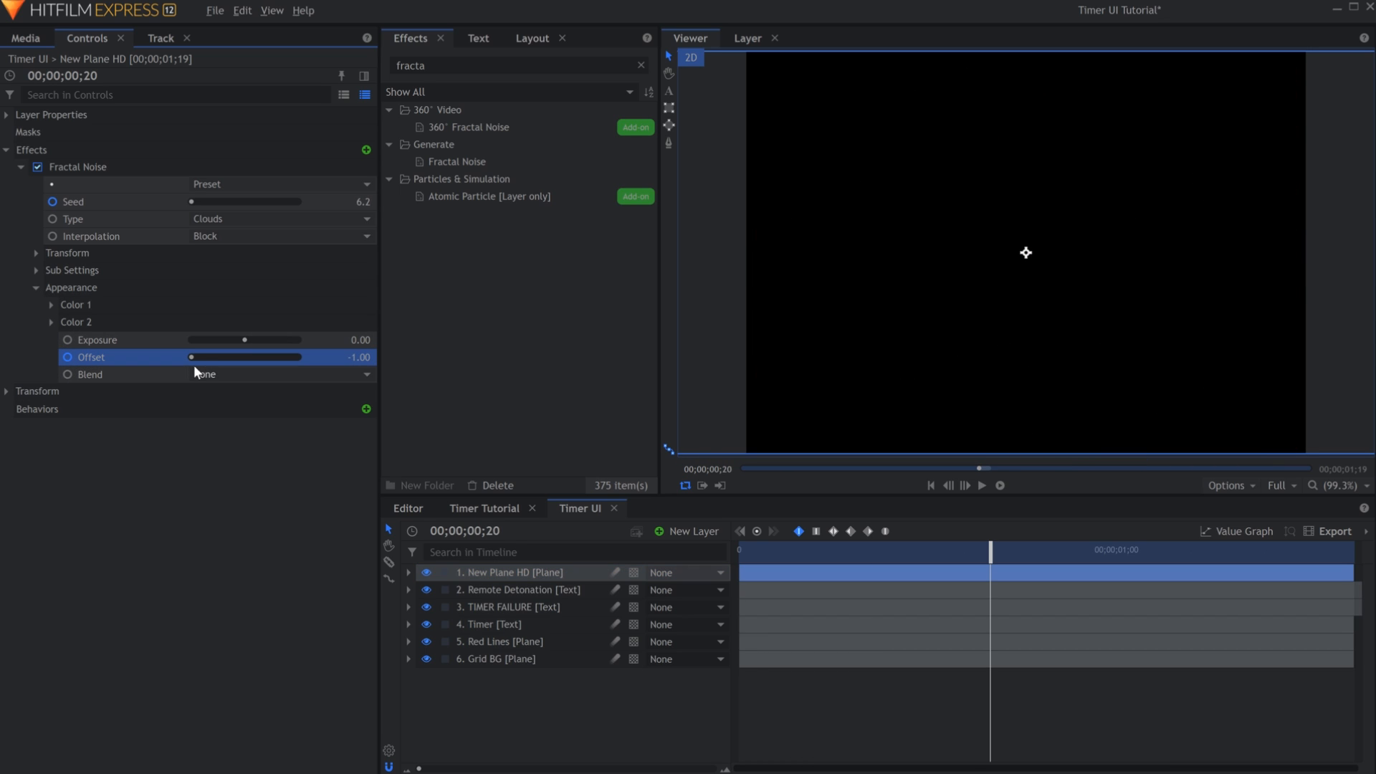
drag(195, 355, 246, 360)
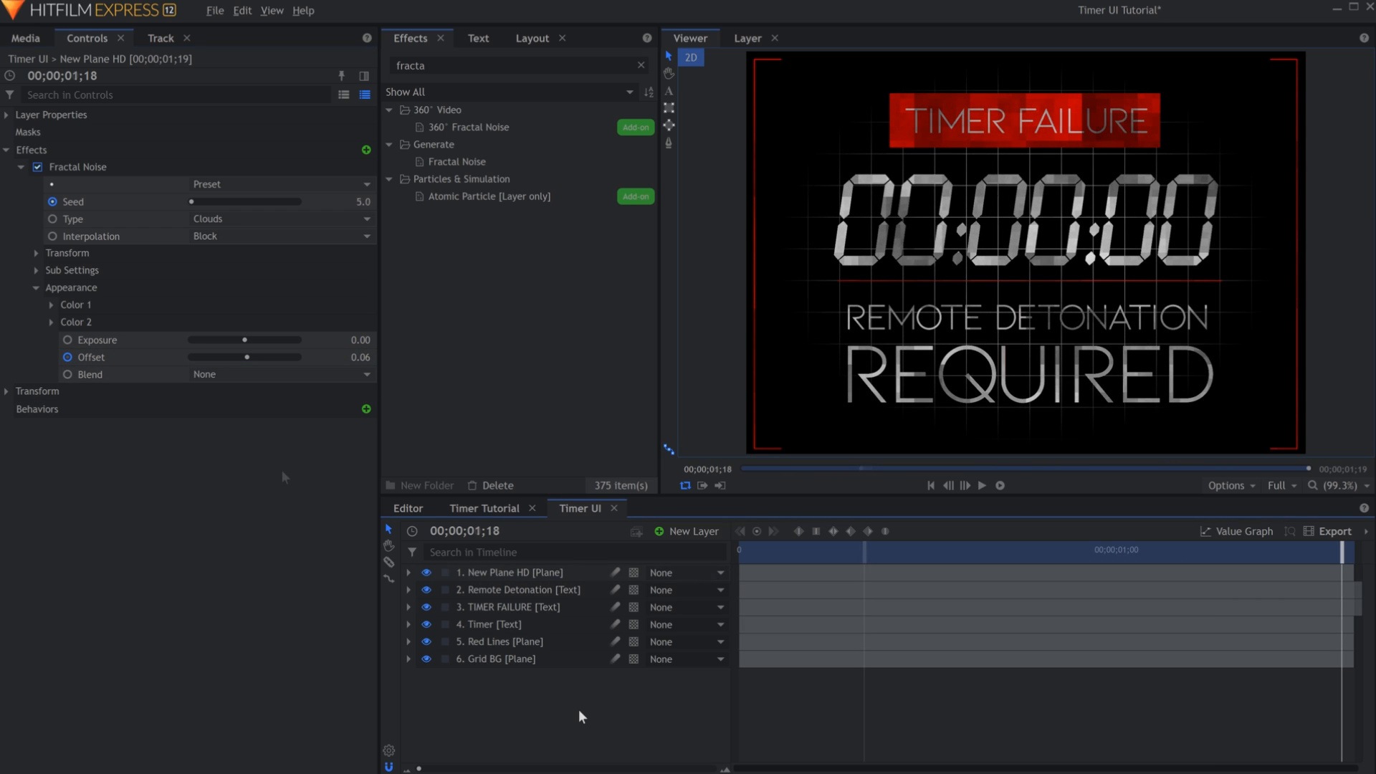
- Add a Grade layer above all other layers in the Timer UI composite
click(683, 532)
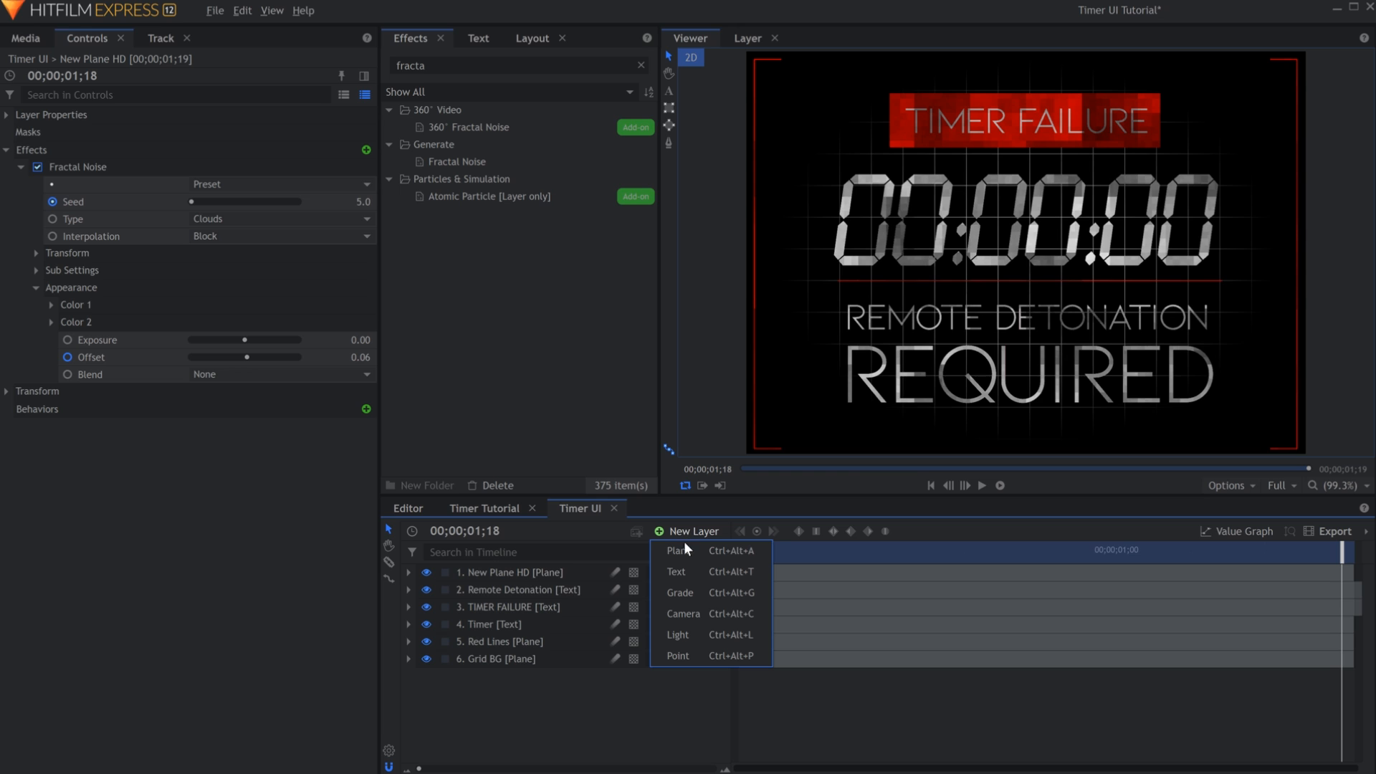
click(692, 593)
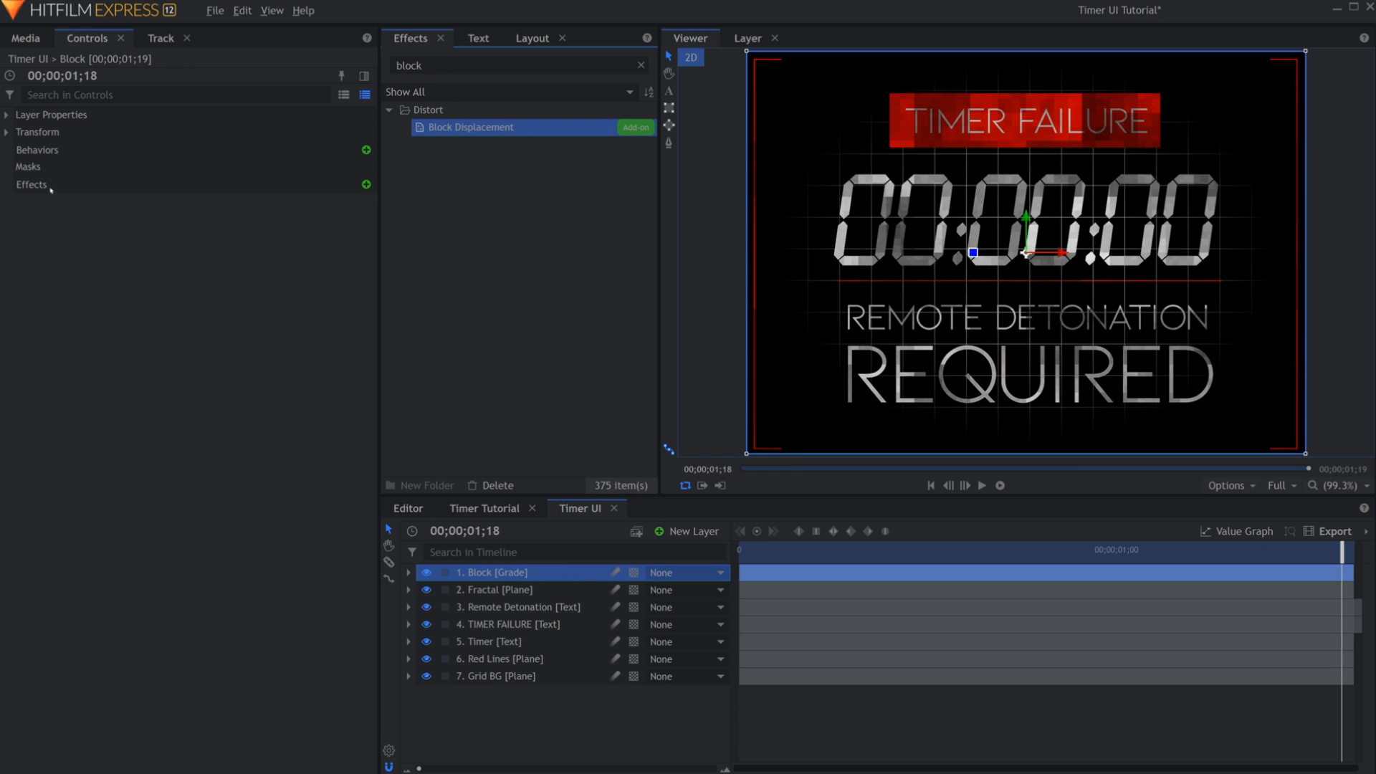
- Apply Block Displacement to the Block grade layer and keyframe its Seed from 0.0 at the start to 10.0 at 00;00;01;18, then preview
drag(50, 189, 50, 189)
click(22, 201)
key(Home)
click(36, 253)
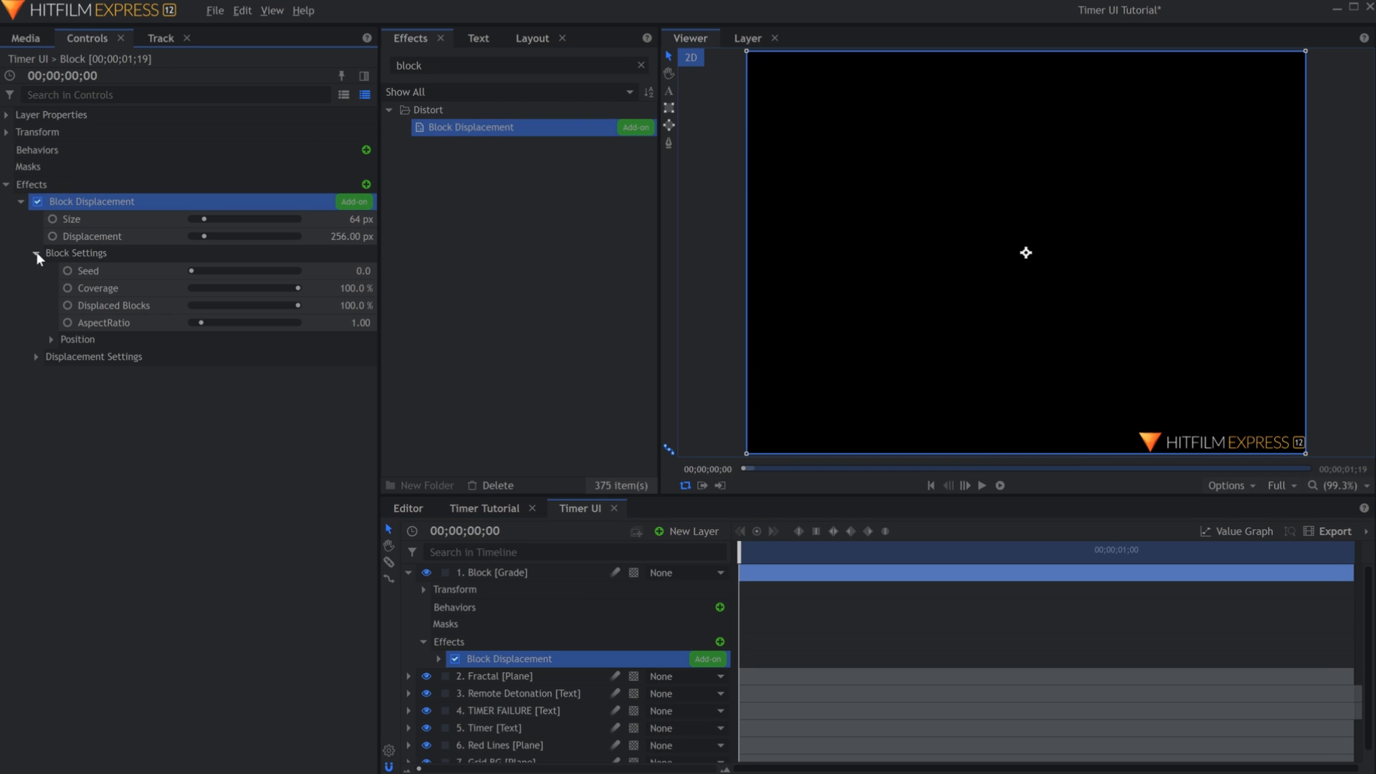
click(71, 270)
key(End)
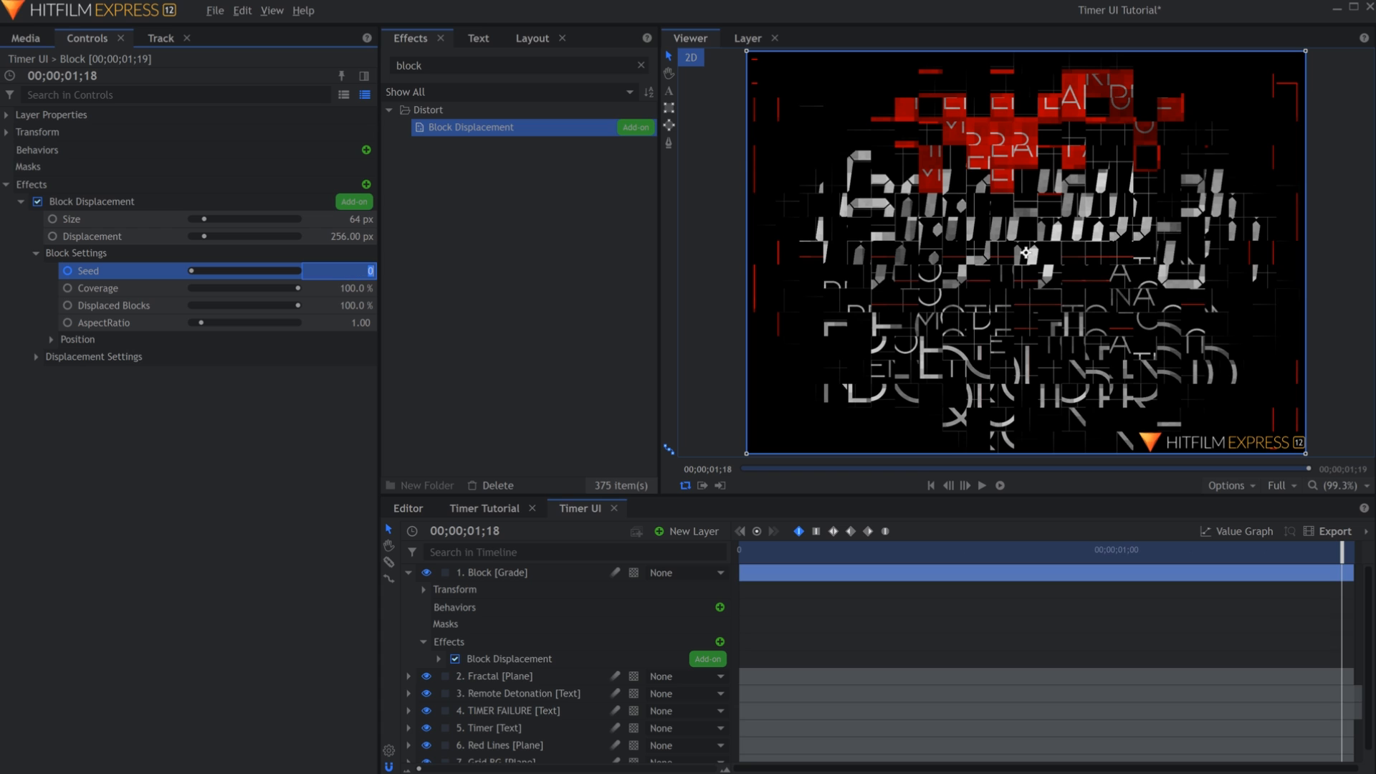
key(space)
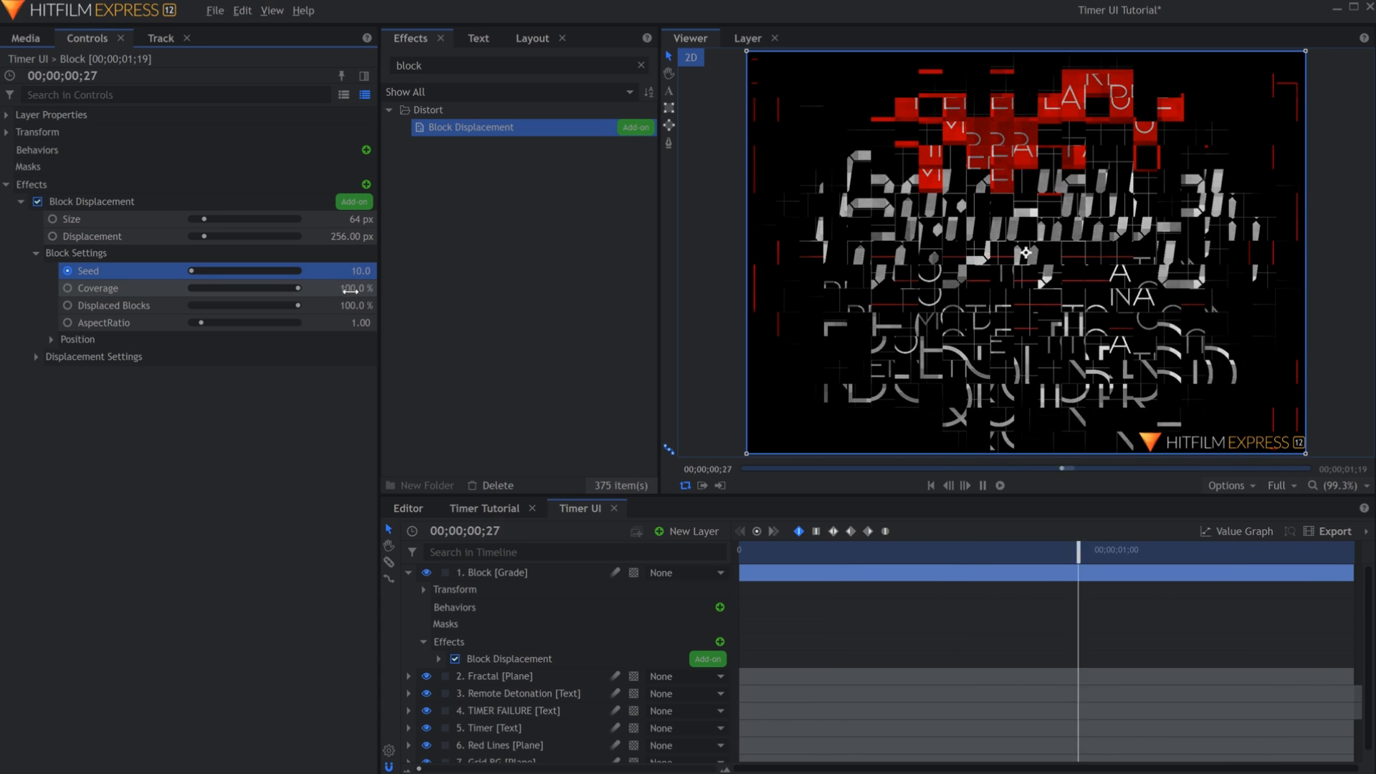
- Set the Block Displacement's Displaced Blocks to 25.0 % and AspectRatio to 10.00, and preview the glitch
drag(355, 305, 301, 305)
drag(215, 319, 337, 319)
key(space)
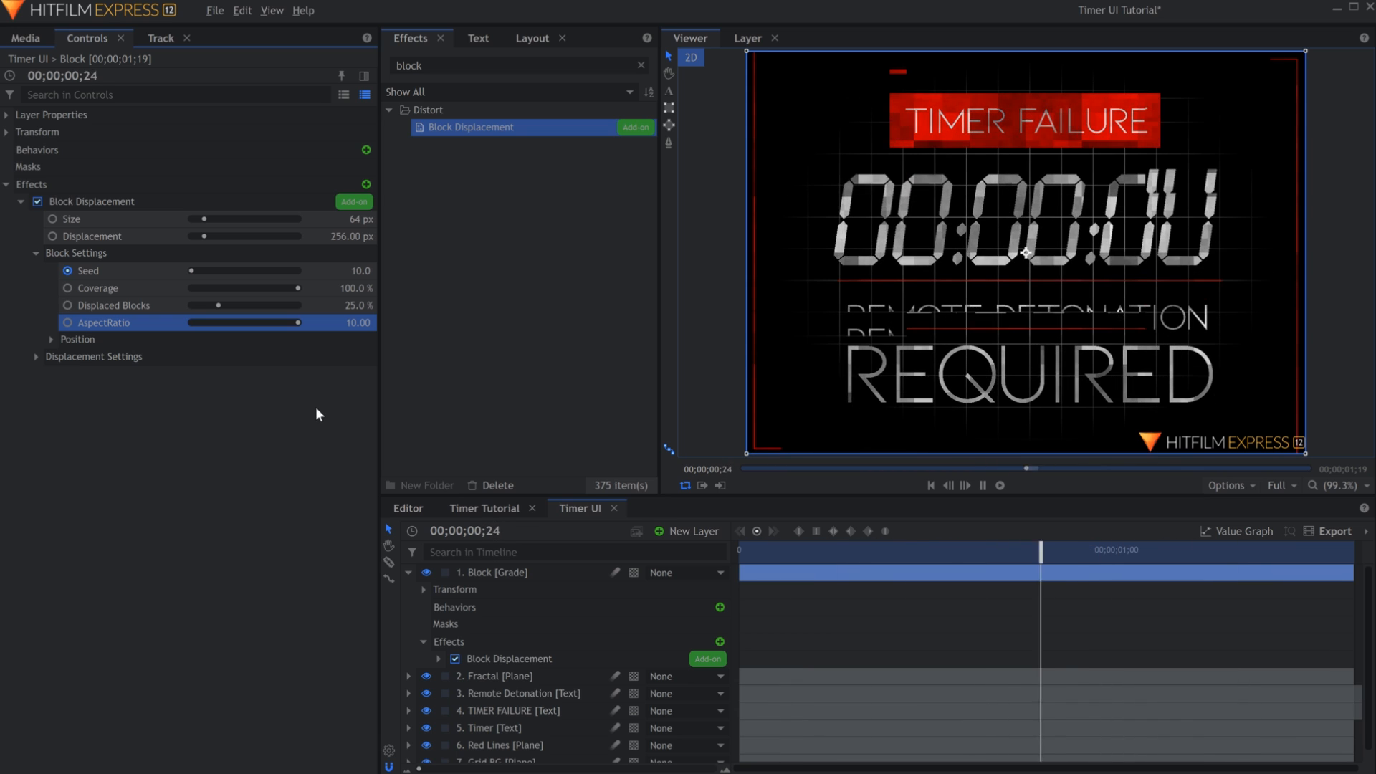
key(space)
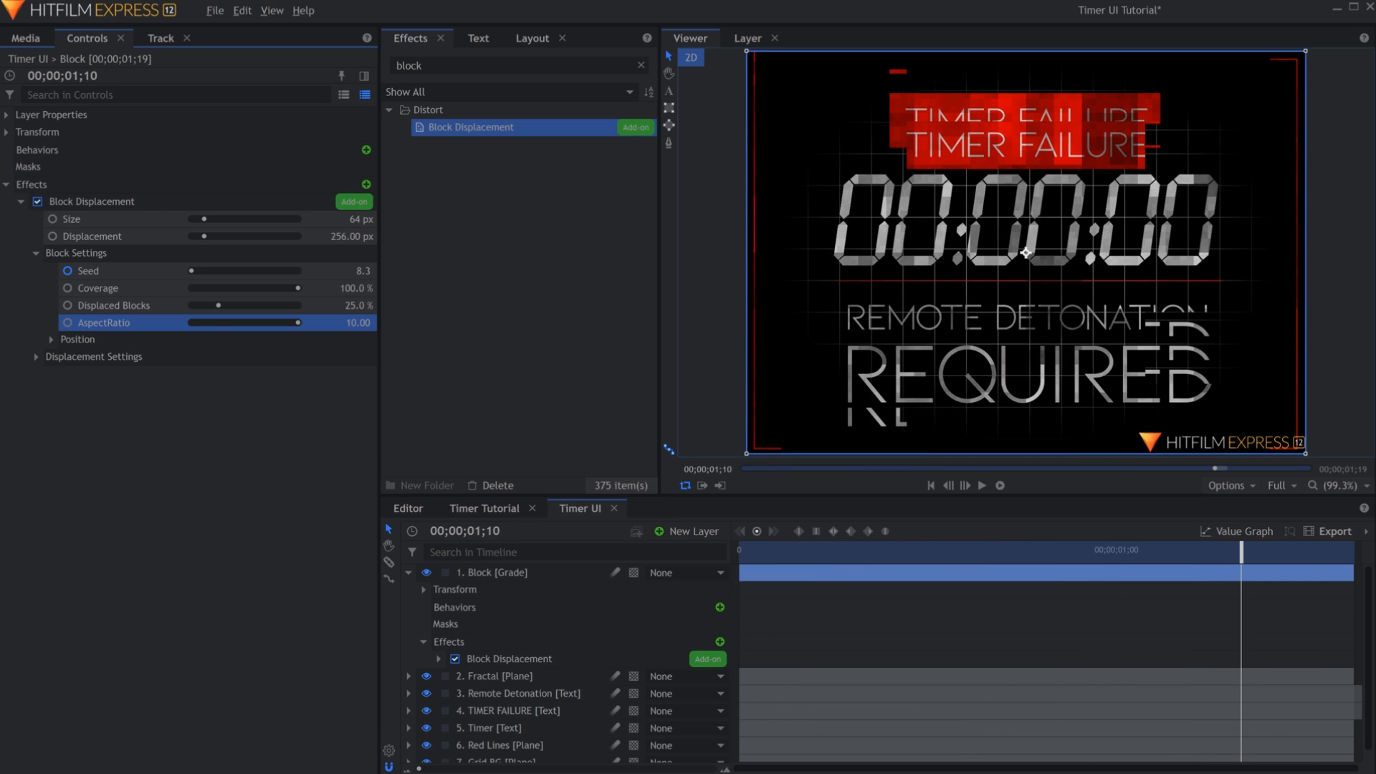
- Mask the Block grade layer with a wide rectangle covering the TIMER FAILURE banner and timer digits, and preview the result
click(523, 571)
scroll(1016, 255, down, 1)
scroll(1017, 255, down, 1)
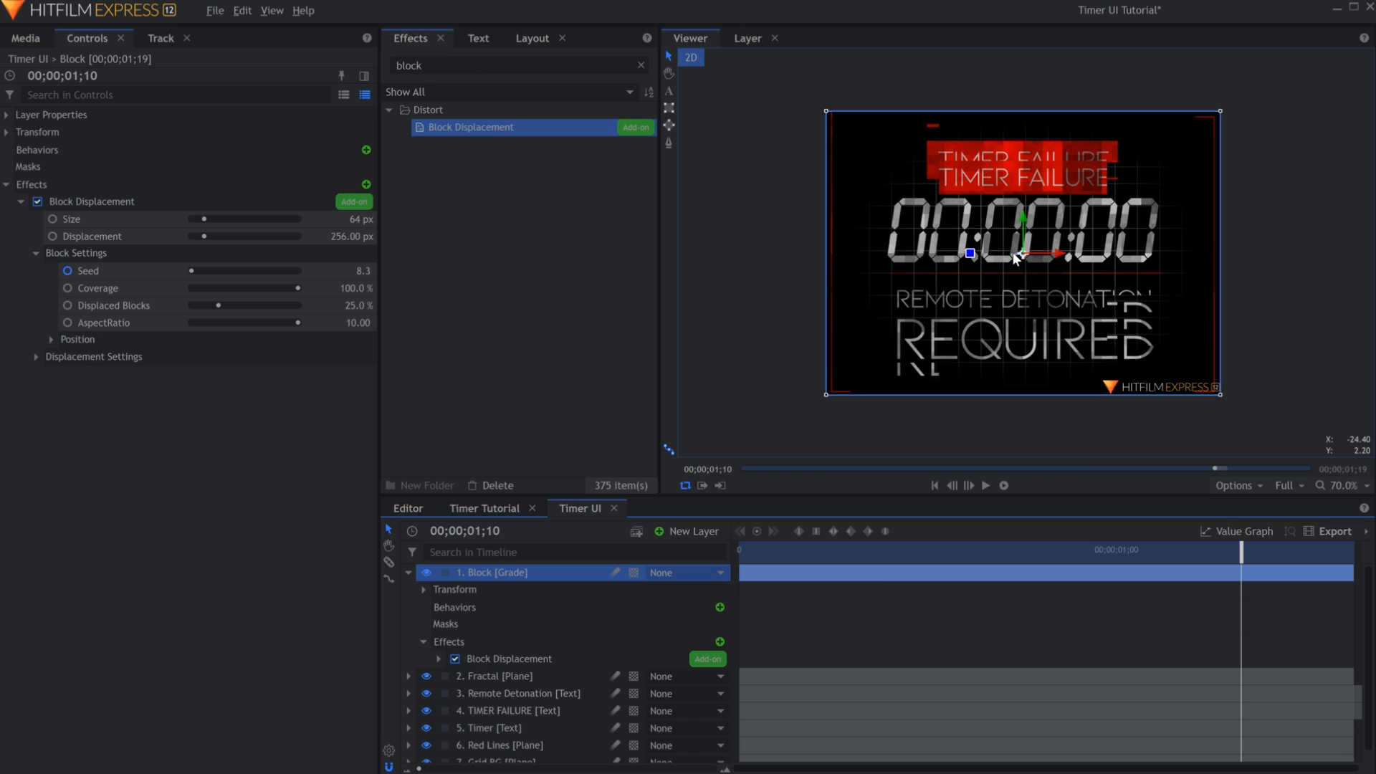
click(669, 108)
drag(771, 83, 1285, 274)
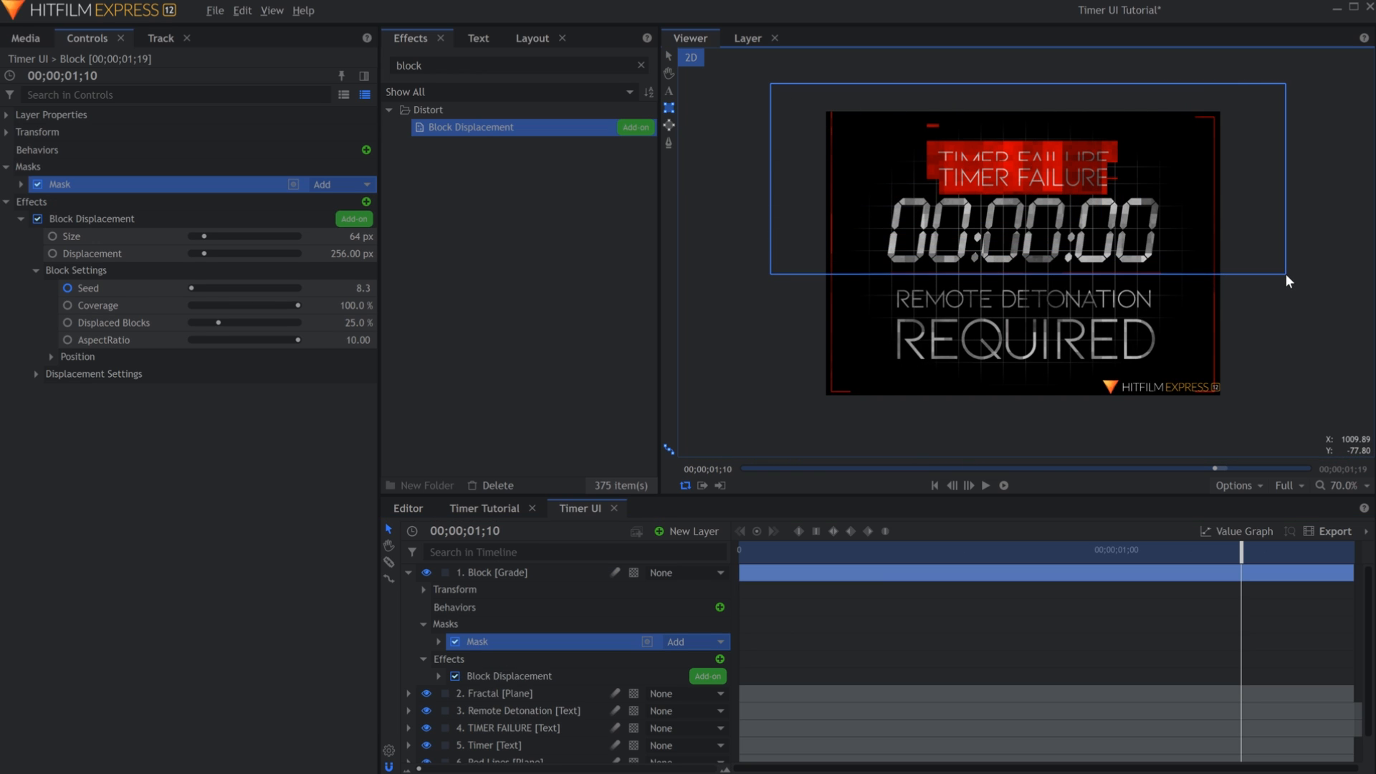
click(1340, 485)
click(1340, 673)
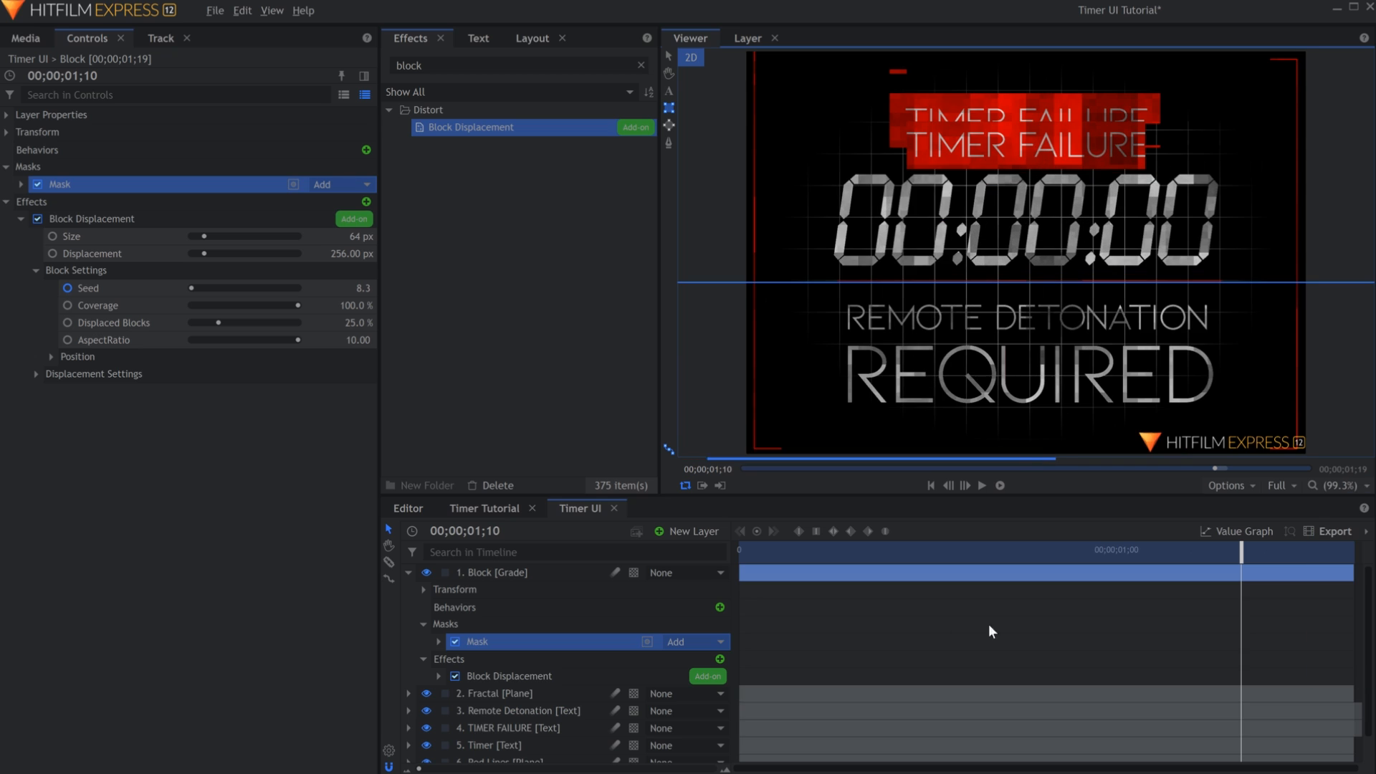
click(315, 508)
key(space)
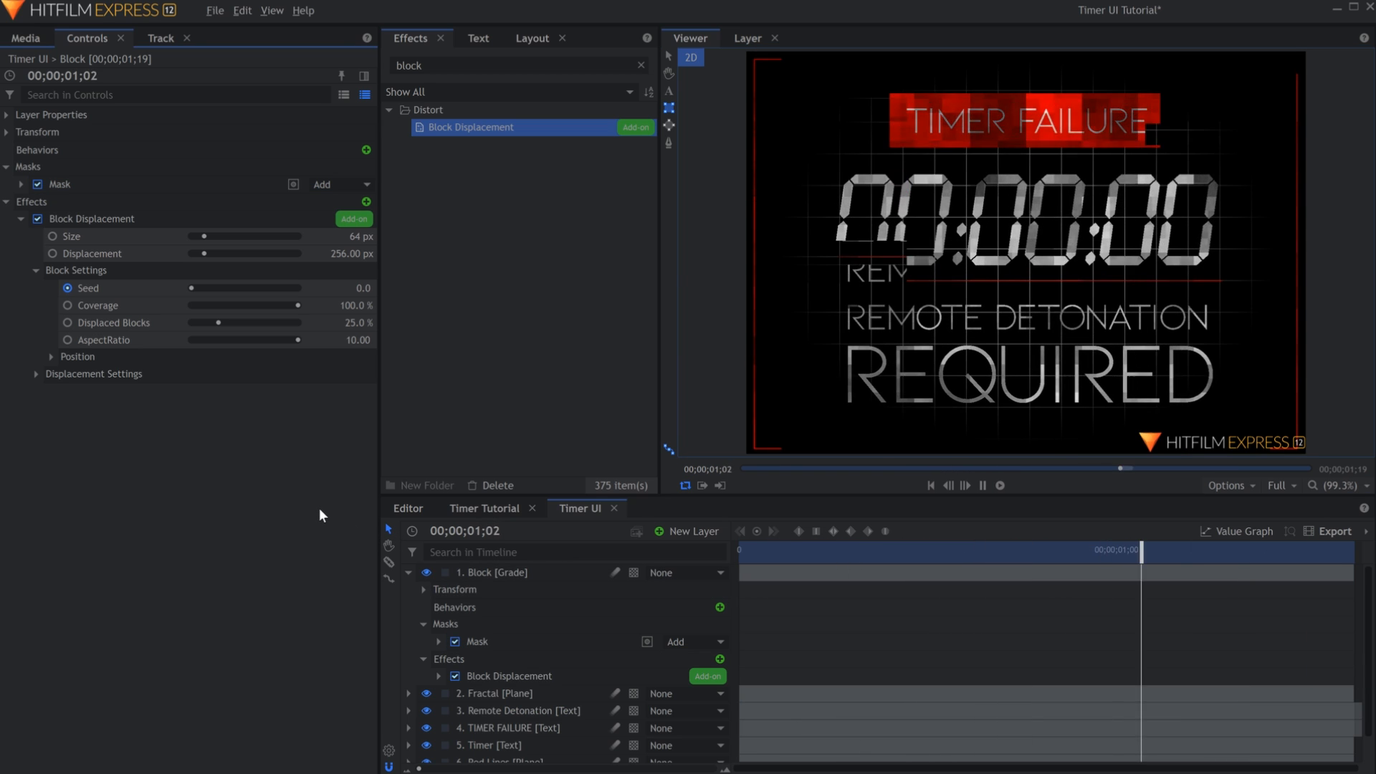
key(space)
click(408, 573)
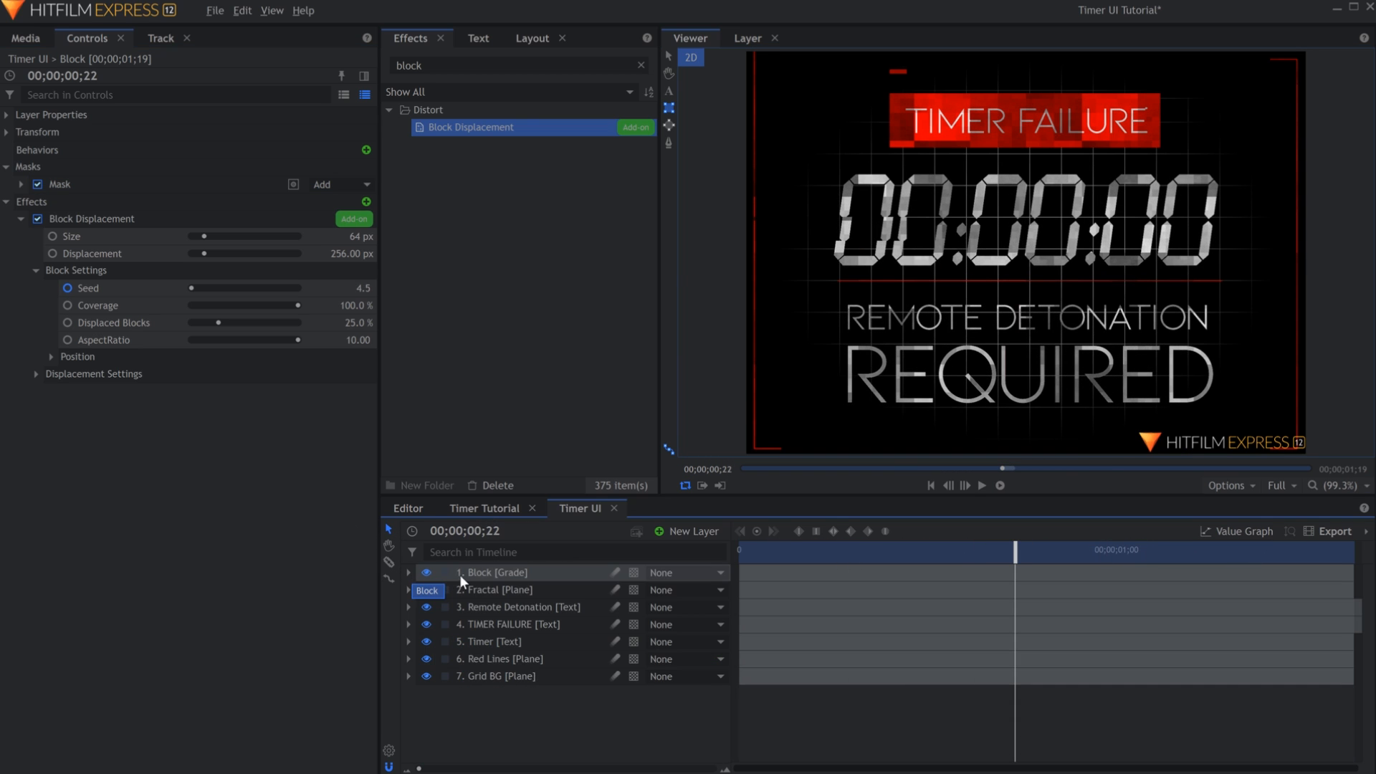
- Add a grade layer named TV Damage above the Block layer and apply the TV Damage effect to it
click(496, 573)
click(666, 531)
click(687, 589)
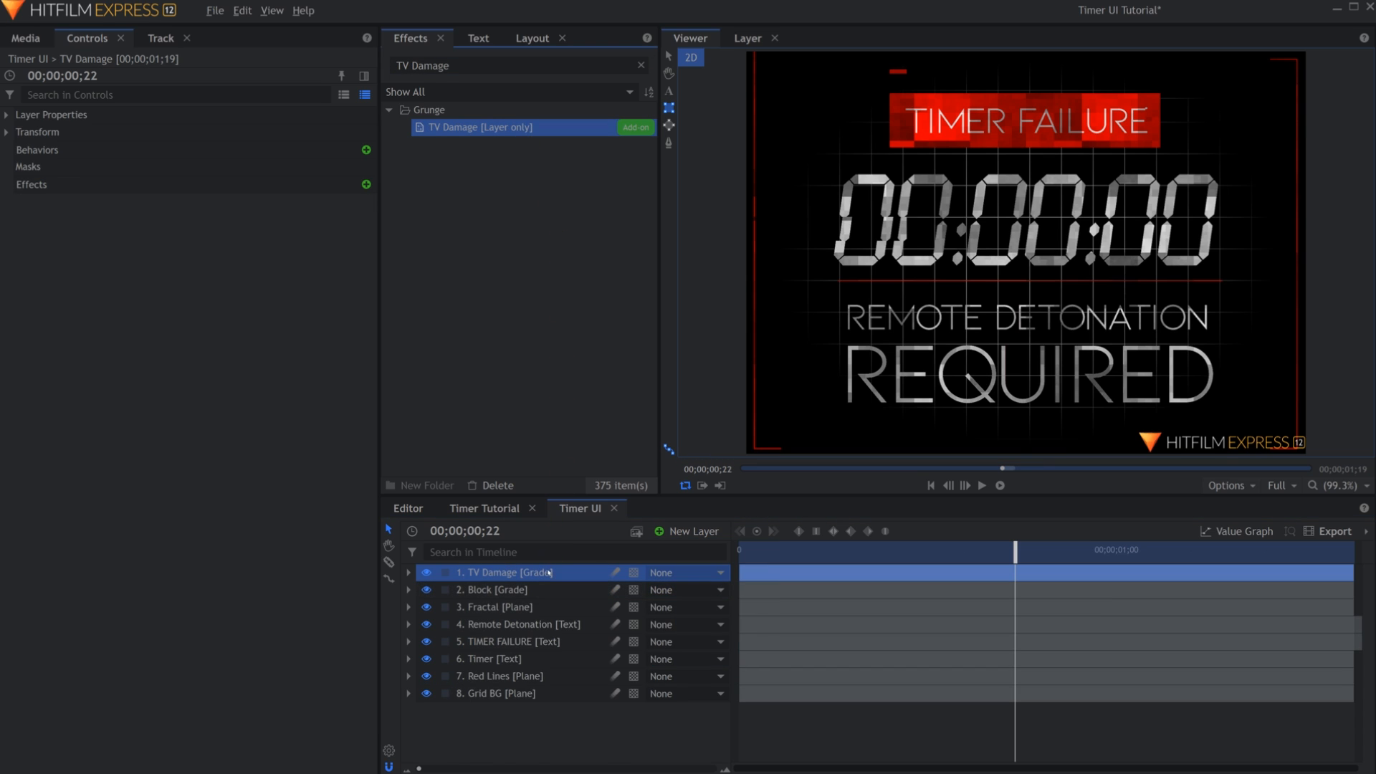
drag(548, 572, 545, 571)
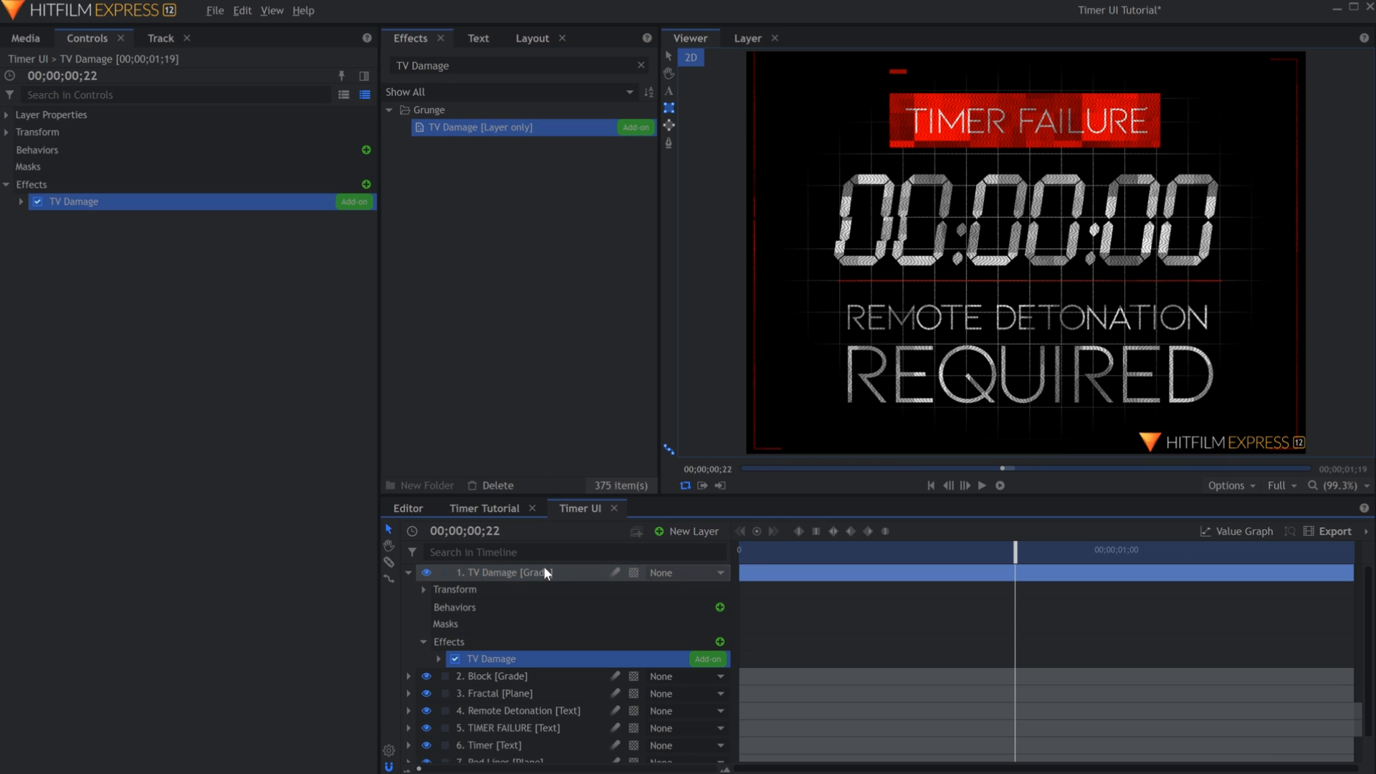
- Filter the TV Damage properties by "enabled", disable Radio Interference and Horizontal Hold, and enable Electrical Interference
click(100, 95)
text(enabled)
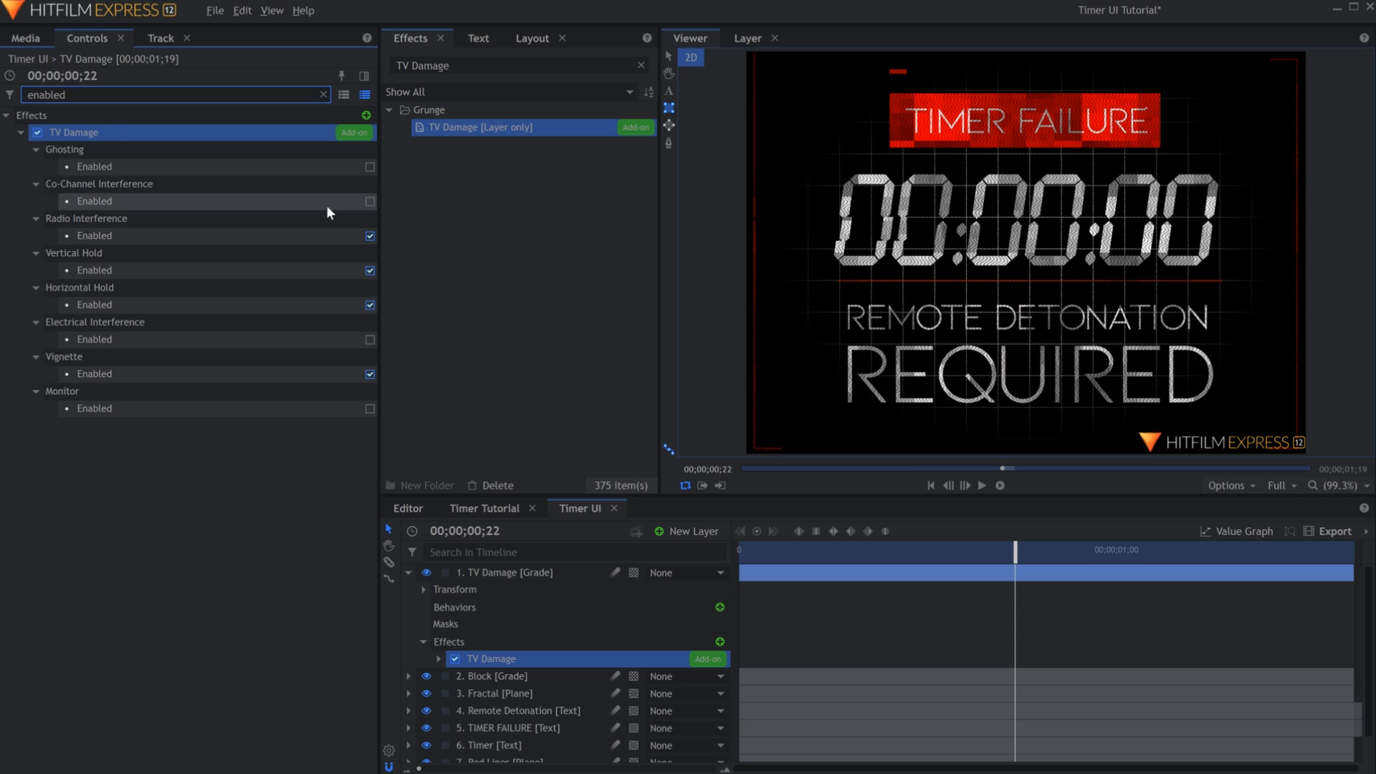
click(370, 236)
click(370, 305)
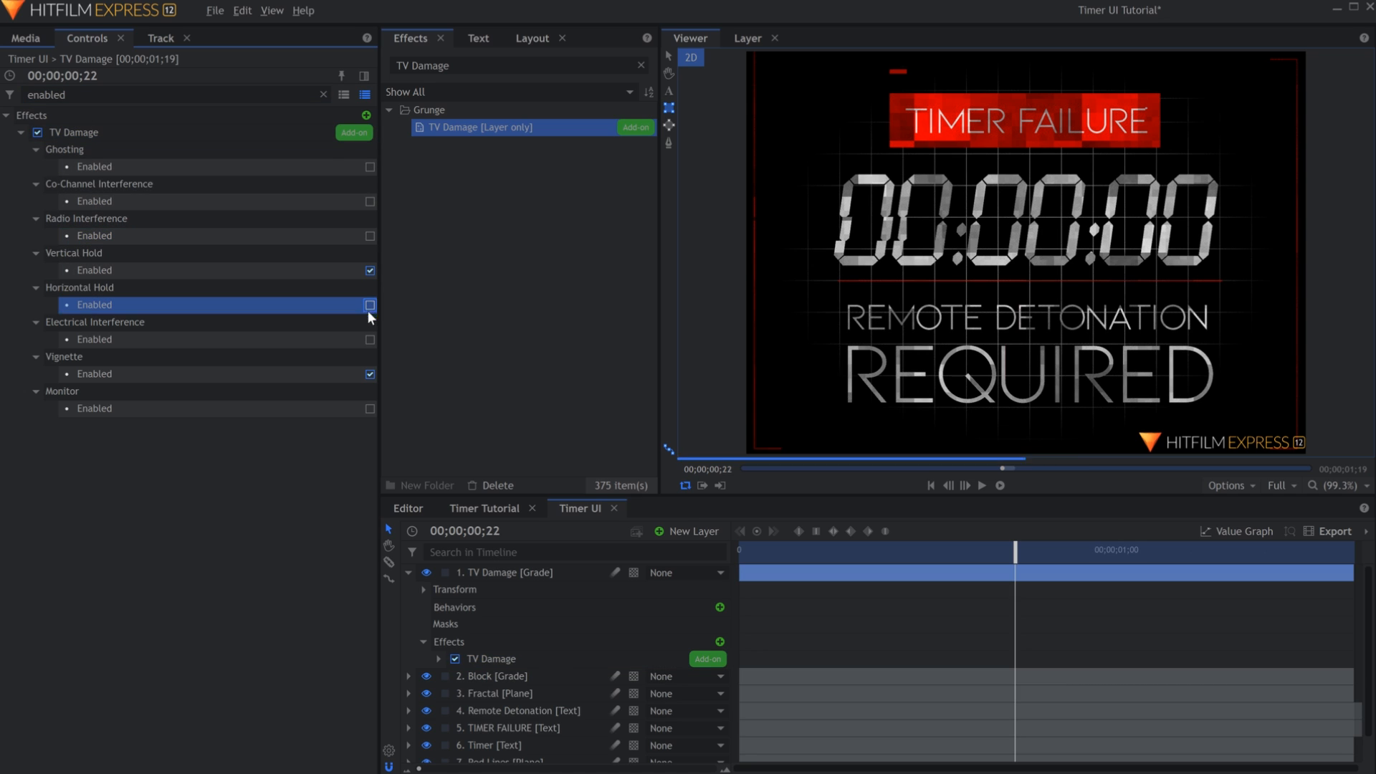
click(370, 339)
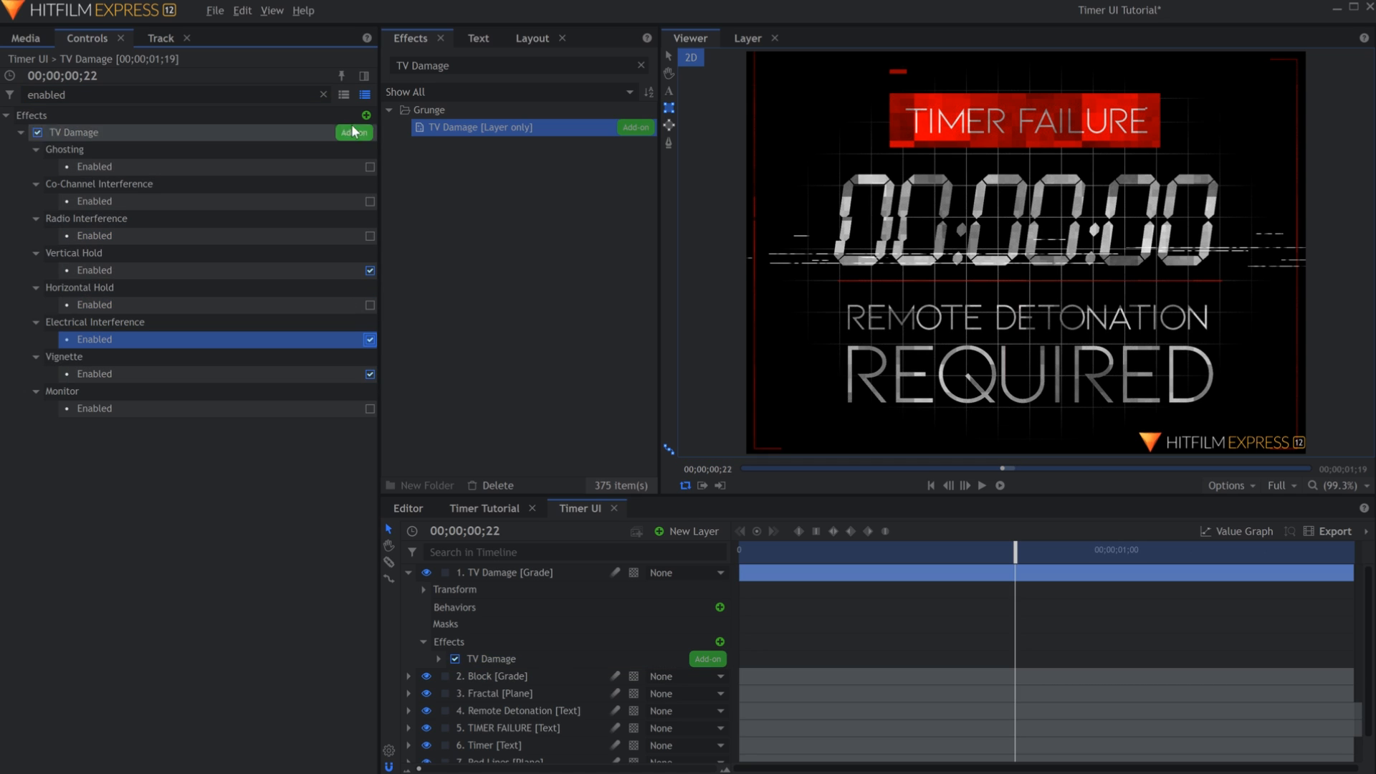
- Clear the property filter, set the TV Damage Vertical Hold Frequency to 6.50, and preview the rolling picture
click(323, 94)
click(20, 202)
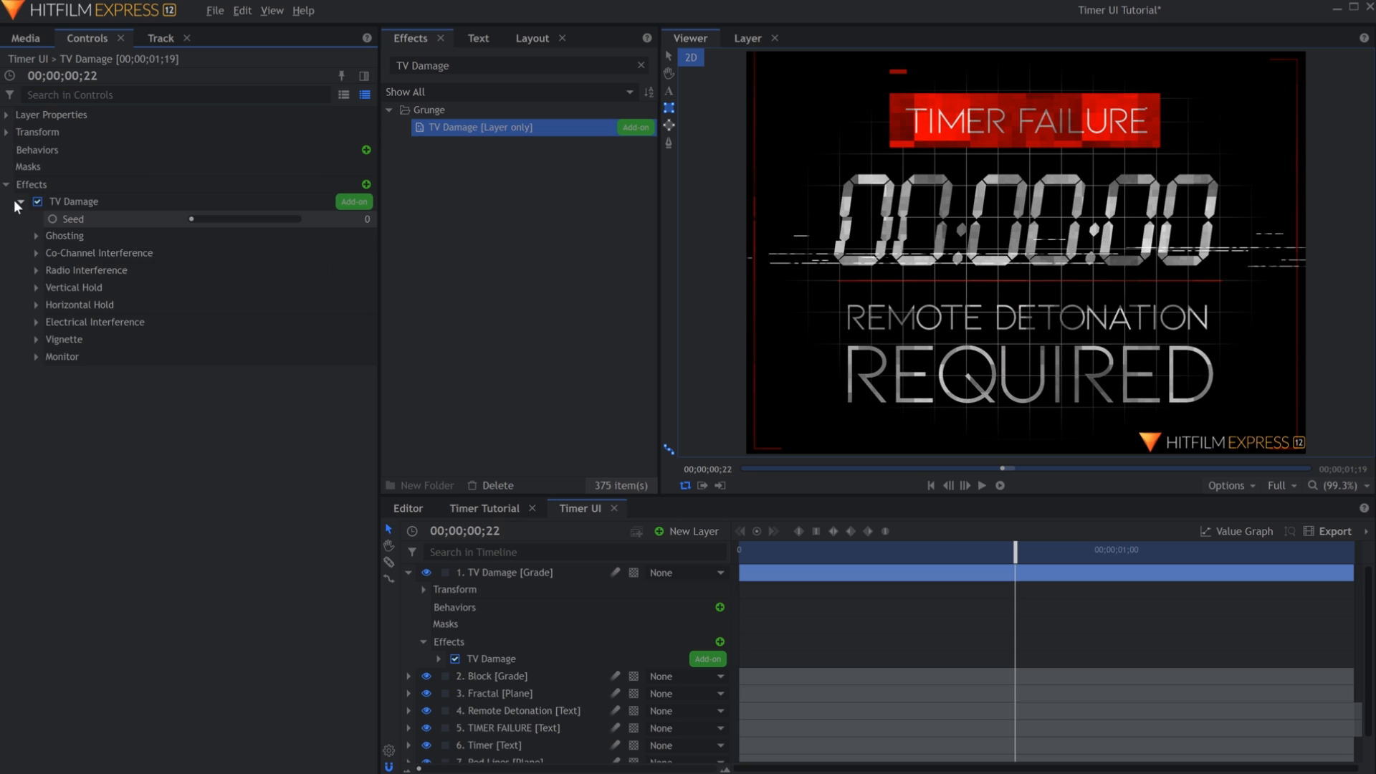
click(36, 287)
click(207, 323)
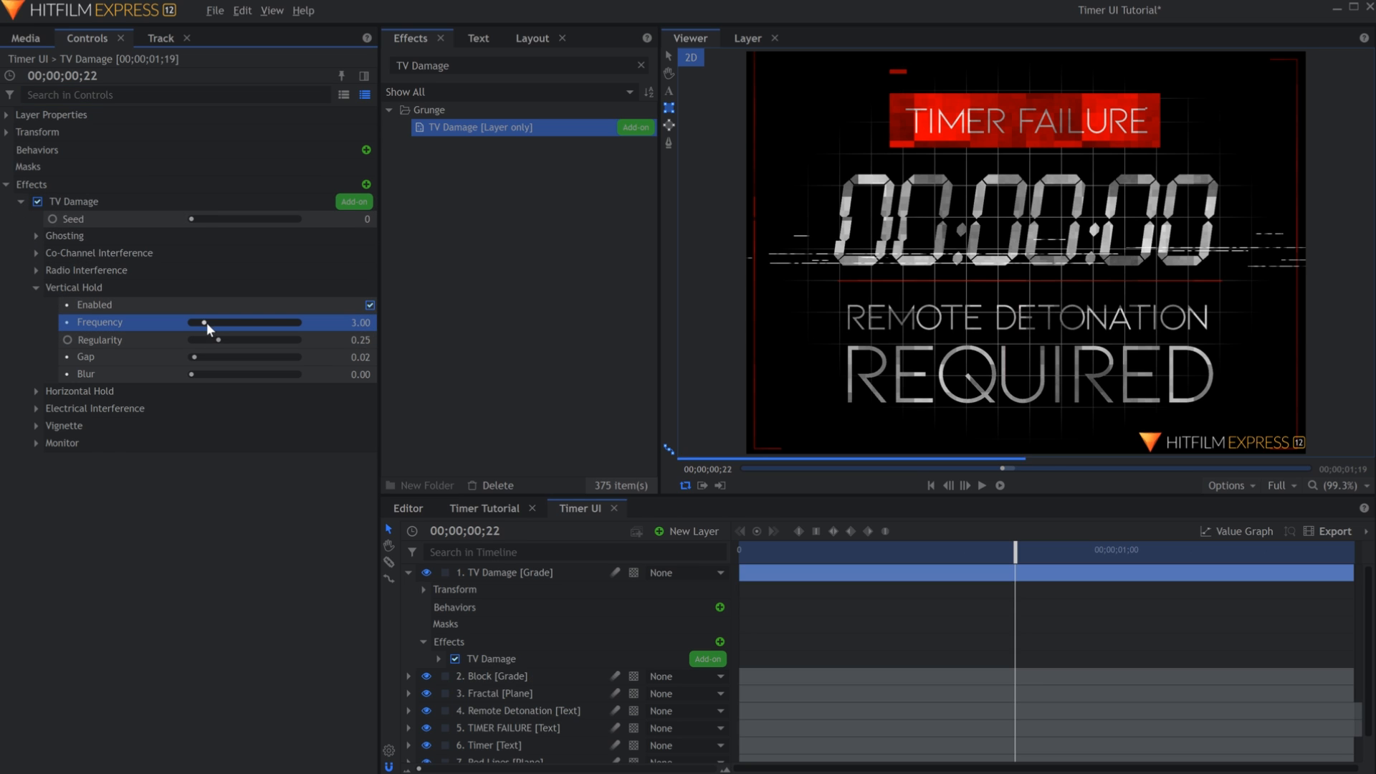
key(space)
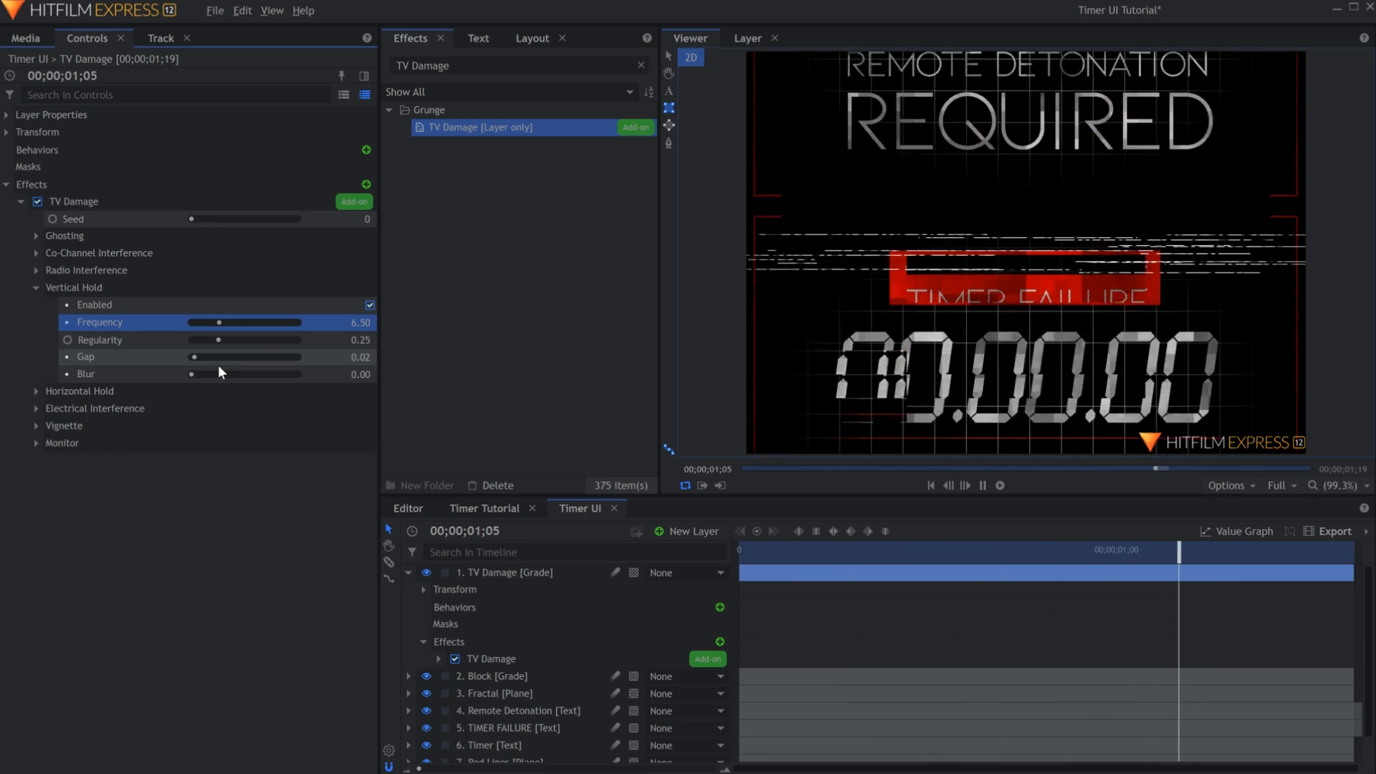
key(space)
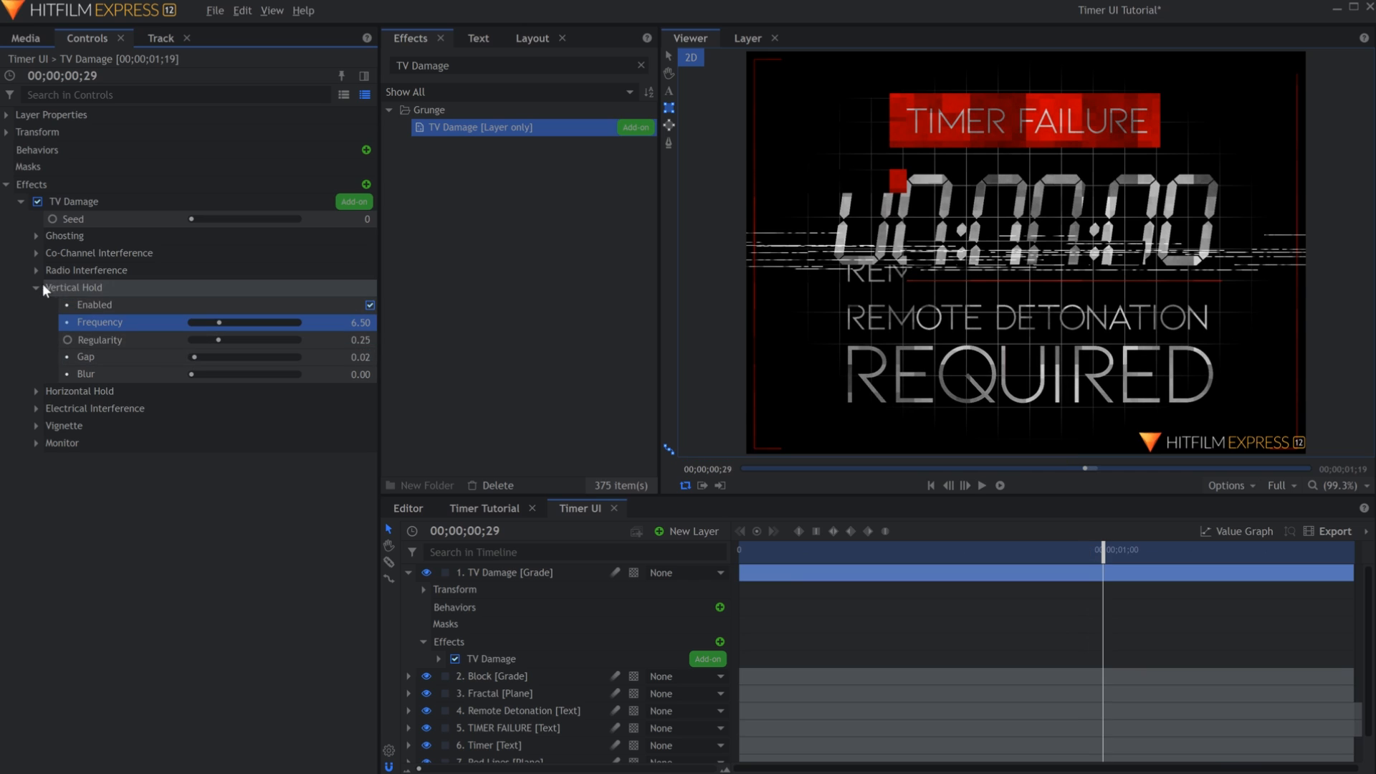
- Set the Electrical Interference placement Area Width to 1.00 and its line Width to 0.44
click(36, 287)
click(36, 322)
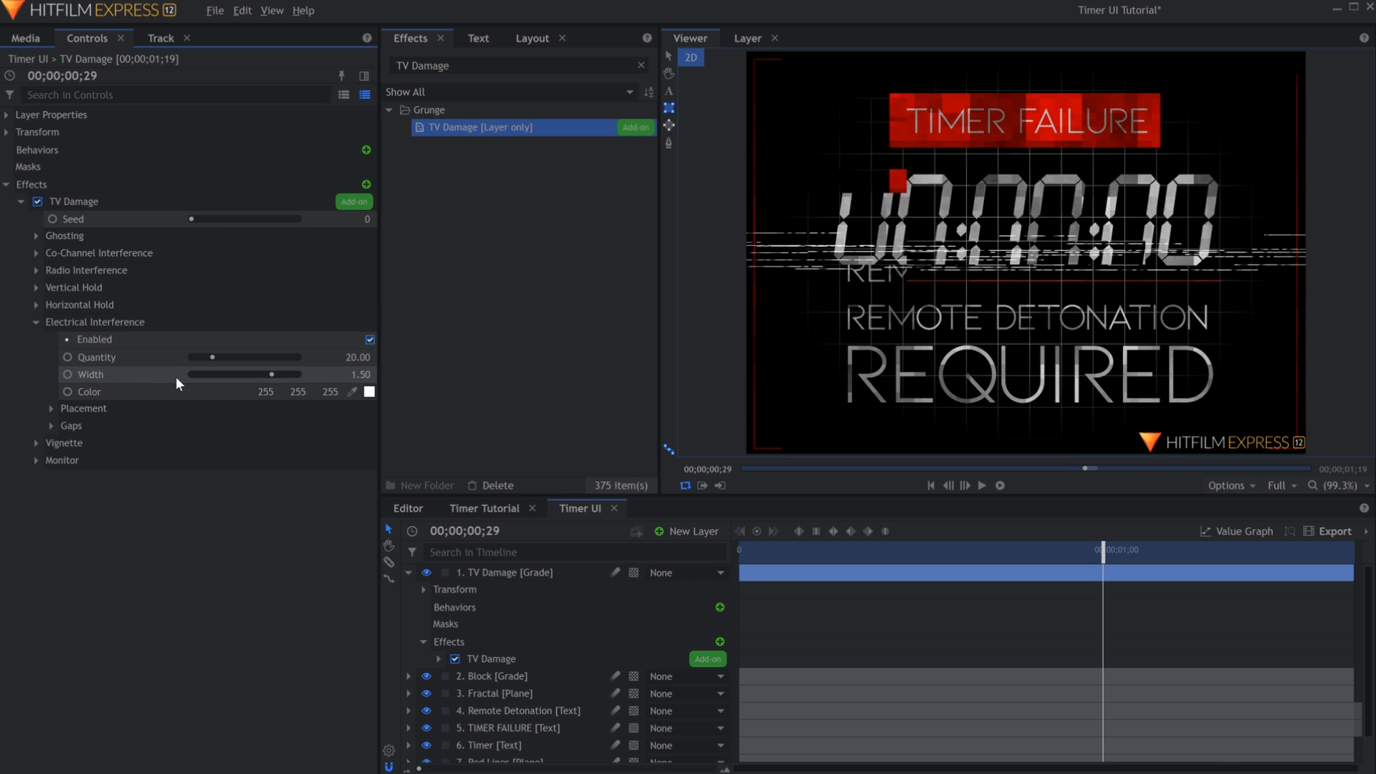
click(52, 408)
drag(202, 460, 322, 464)
drag(252, 375, 212, 372)
- Find the Scan Lines effect and add it to the TV Damage grade layer below the TV Damage effect
click(459, 65)
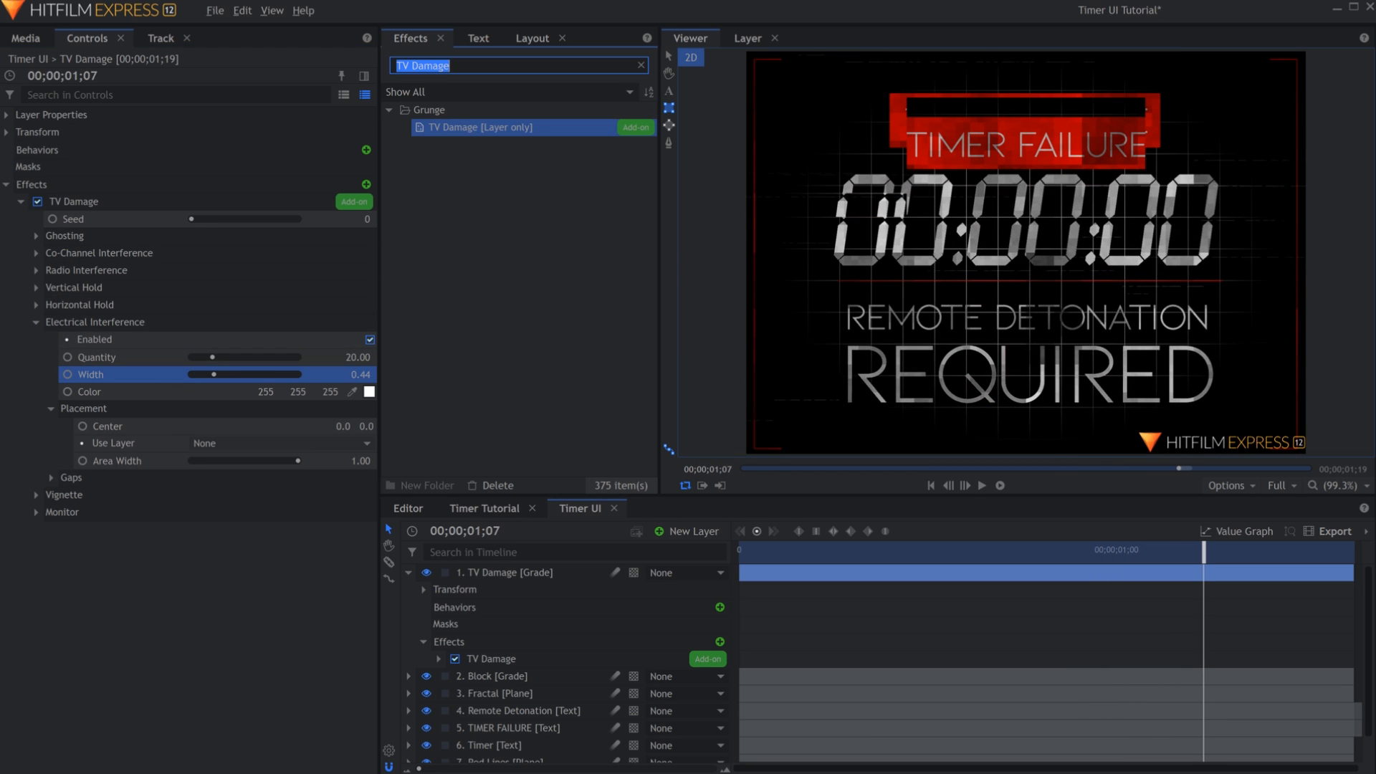
text(scan)
drag(451, 127, 96, 313)
click(22, 202)
- Set the Scan Lines Frequency to 532.48 and Sharpness to 1.42, and preview the whole Timer UI animation
scroll(992, 204, up, 4)
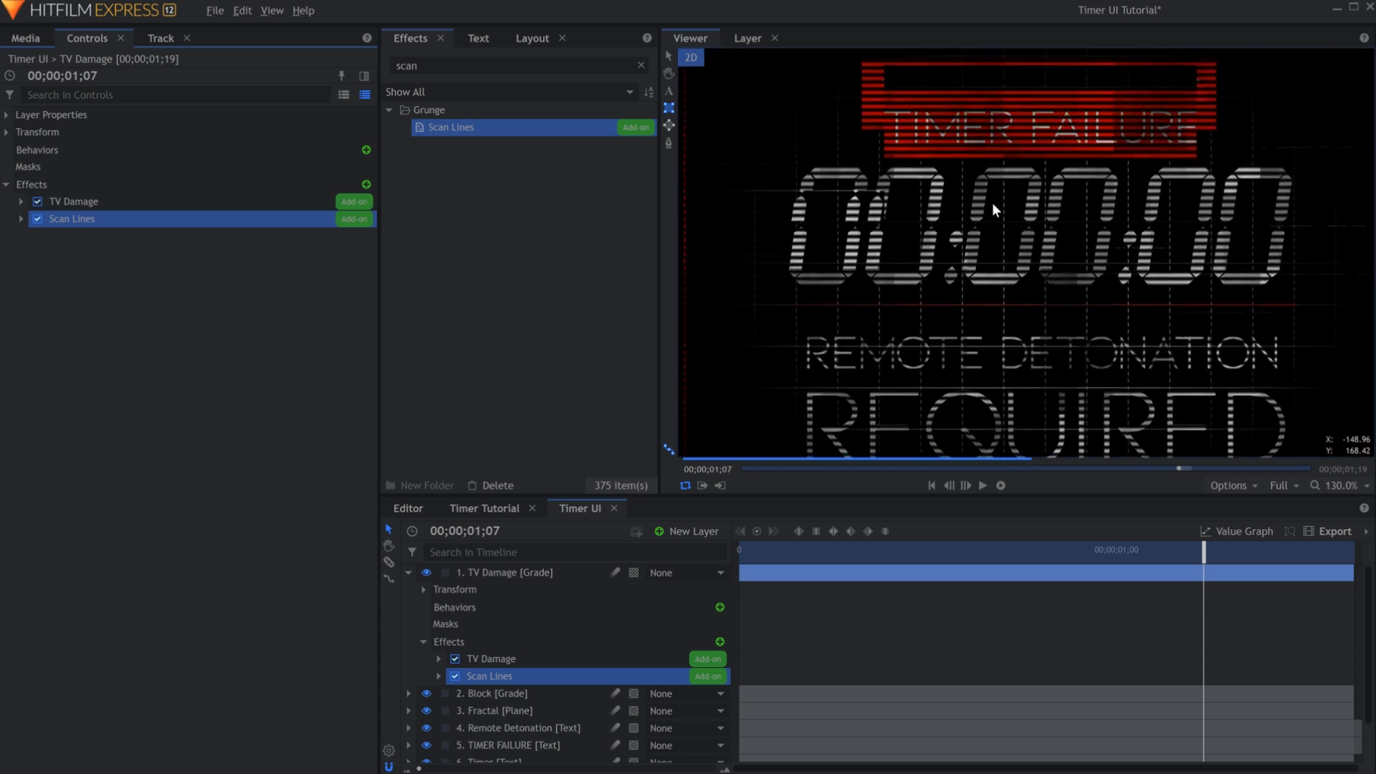
click(21, 218)
drag(213, 254, 265, 270)
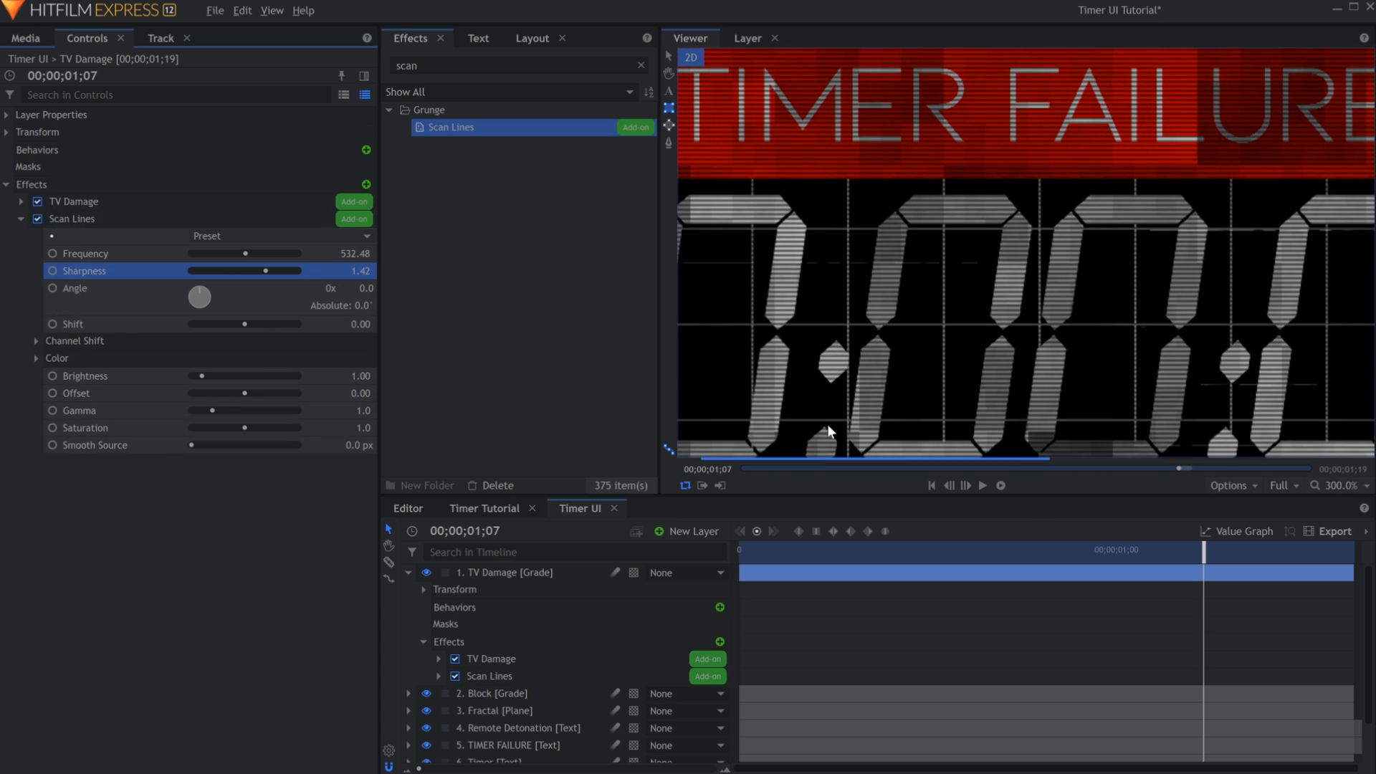
click(1339, 486)
click(1334, 675)
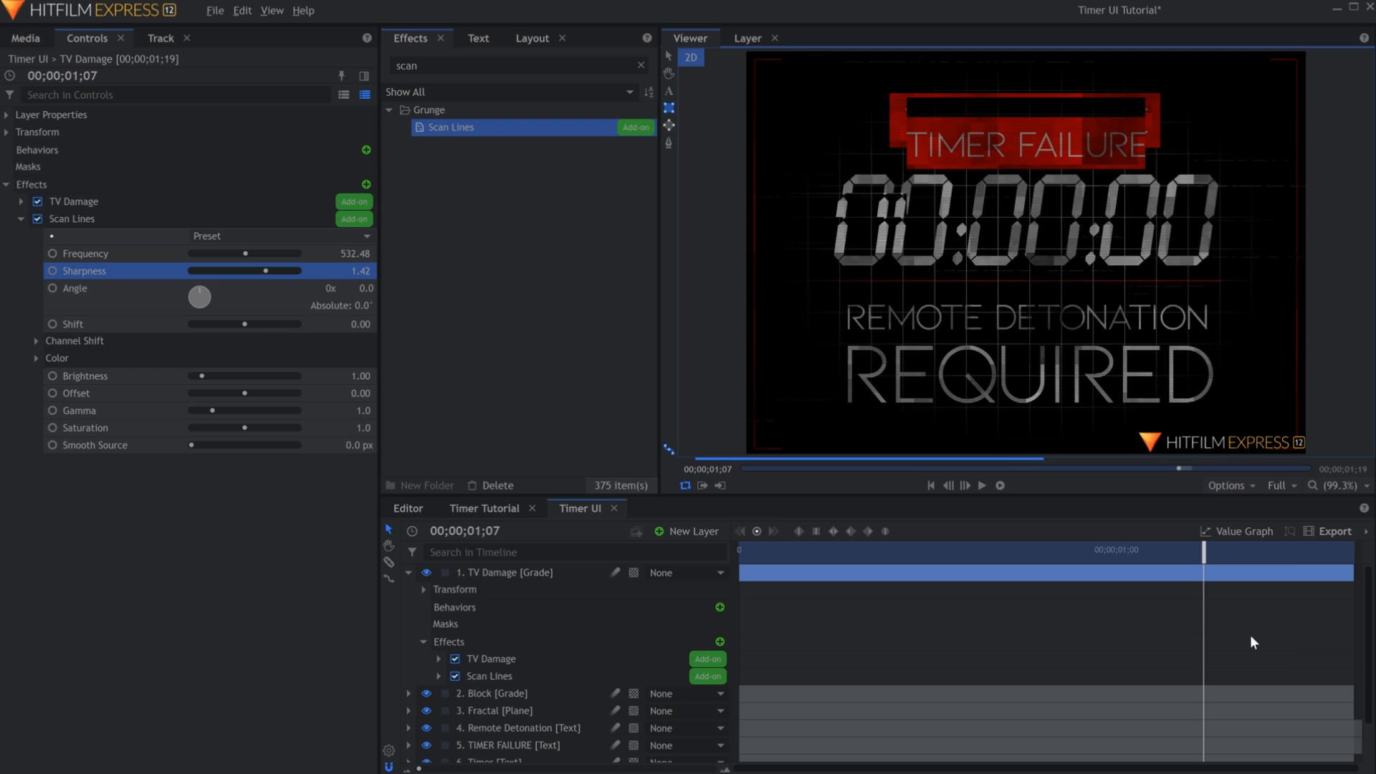
key(Home)
key(space)
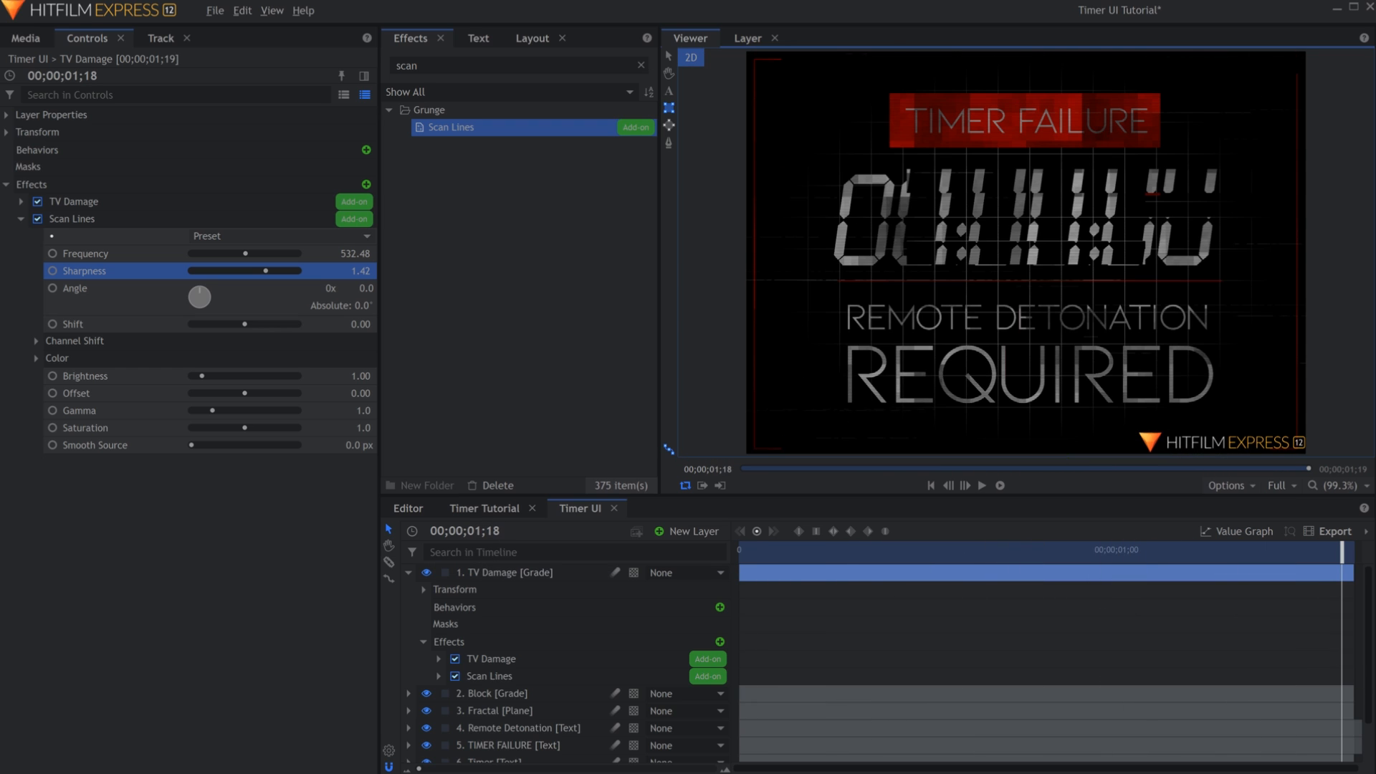
- Place the Timer UI composite in the Timer Tutorial composite between the Color Grade and Marker Cover layers
click(479, 506)
click(25, 38)
drag(72, 291, 518, 615)
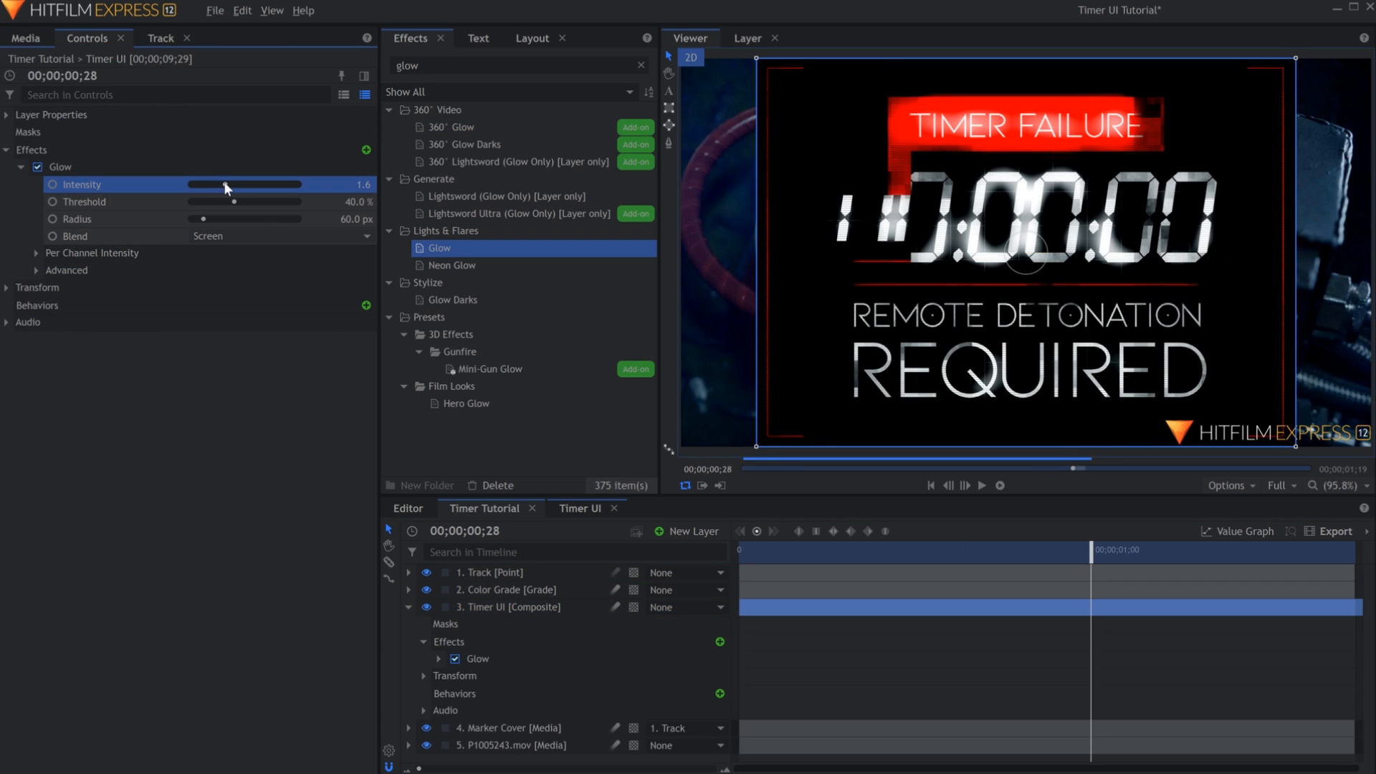
- Stack three Glow effects on the Timer UI layer, giving the third Intensity 0.6, Threshold 15.0 % and Radius 419.8 px
mouse_move(210, 219)
mouse_down()
mouse_move(231, 218)
mouse_move(207, 223)
mouse_up()
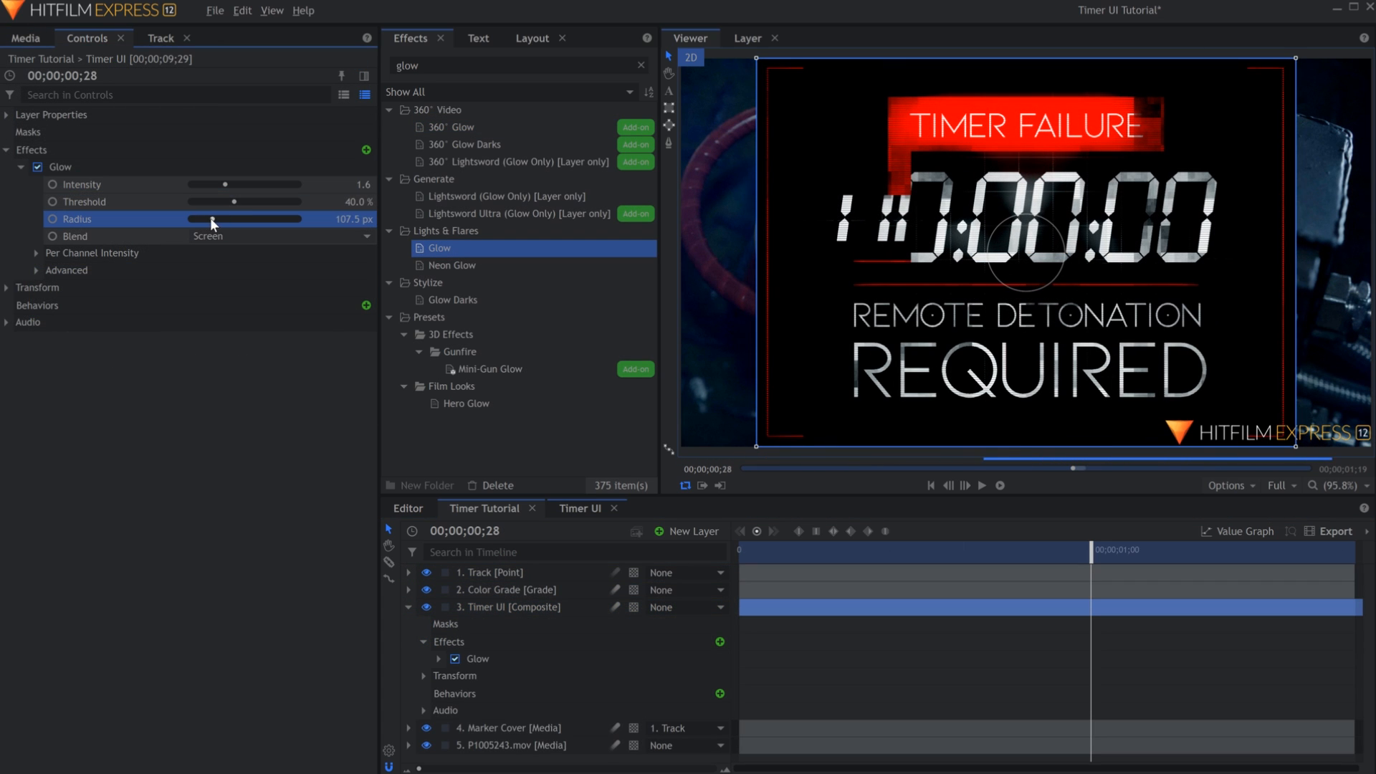
click(204, 181)
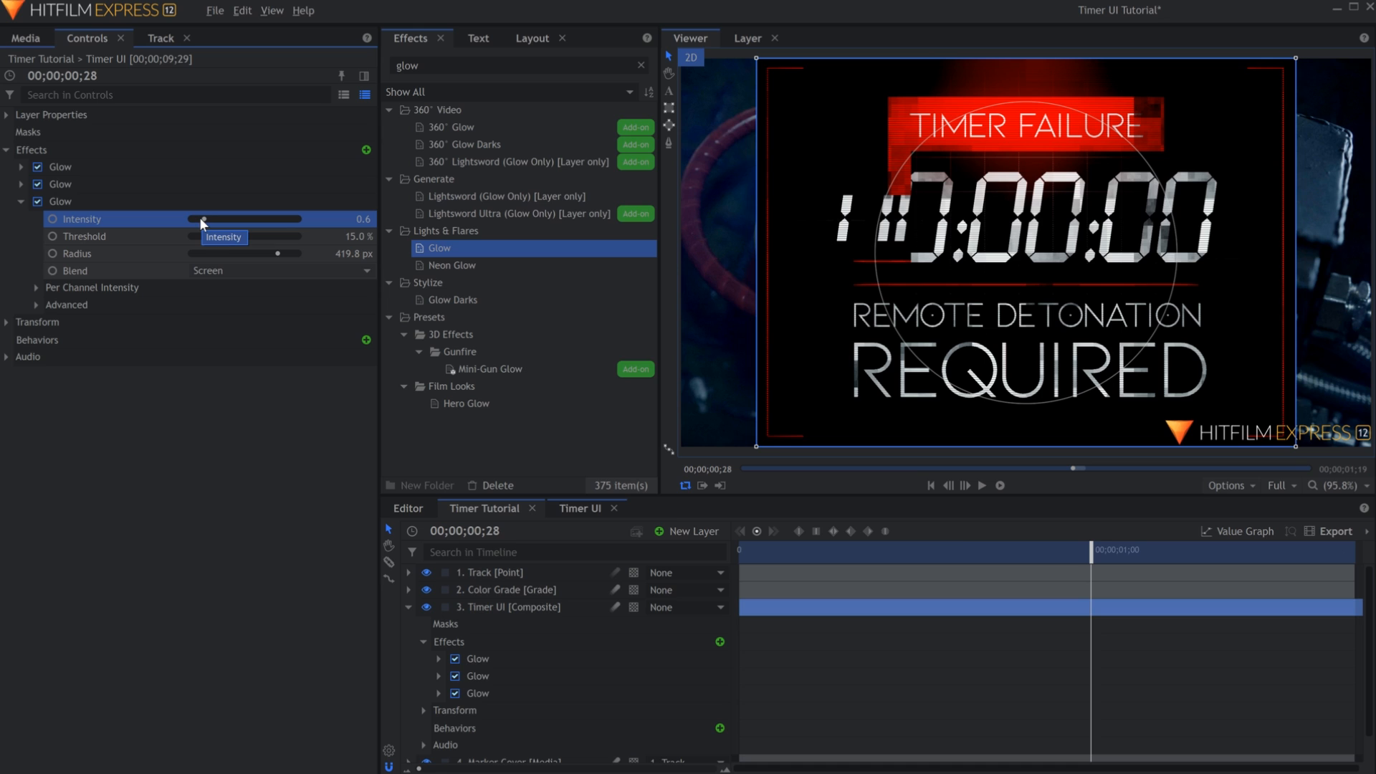
drag(198, 228, 149, 230)
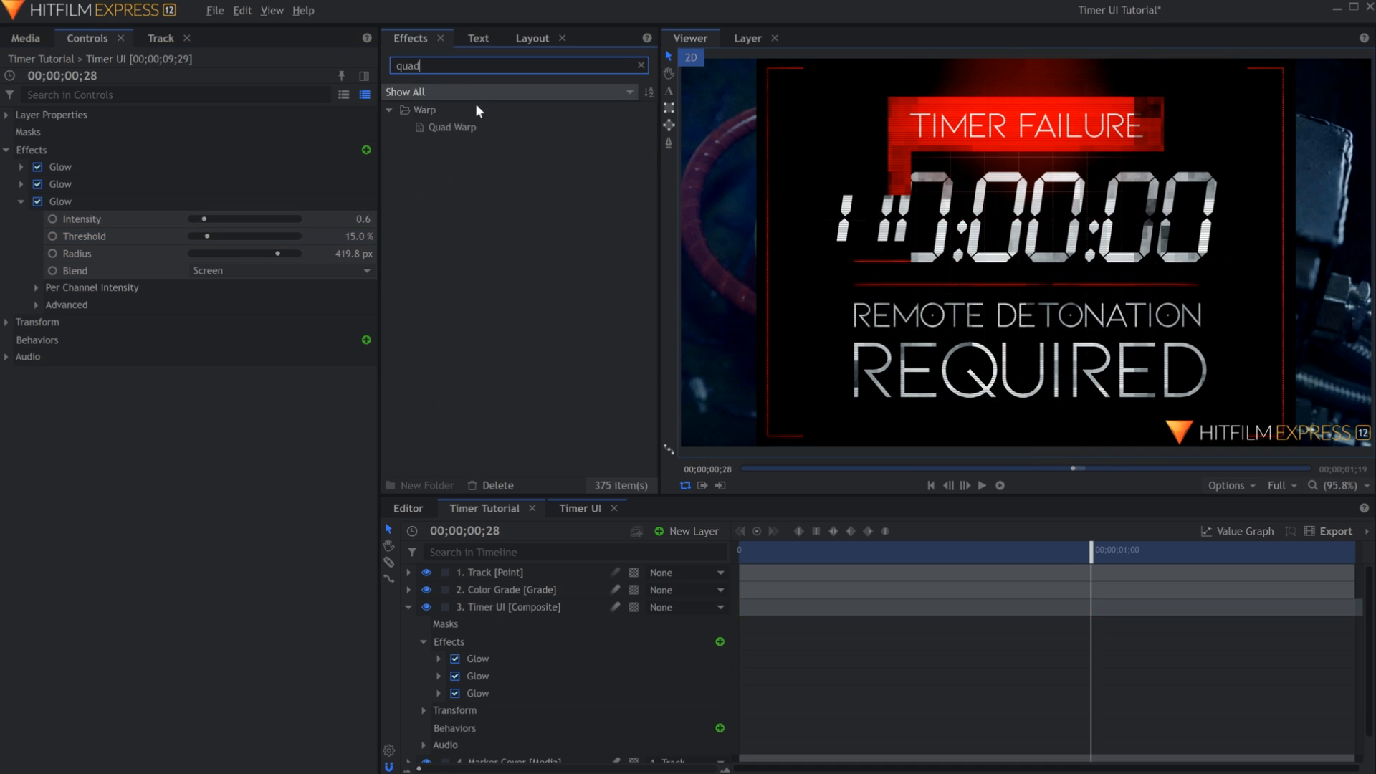
- Add a Quad Warp effect to the Timer UI layer and move it above the three Glow effects
drag(453, 126, 117, 314)
click(20, 203)
drag(118, 219, 123, 169)
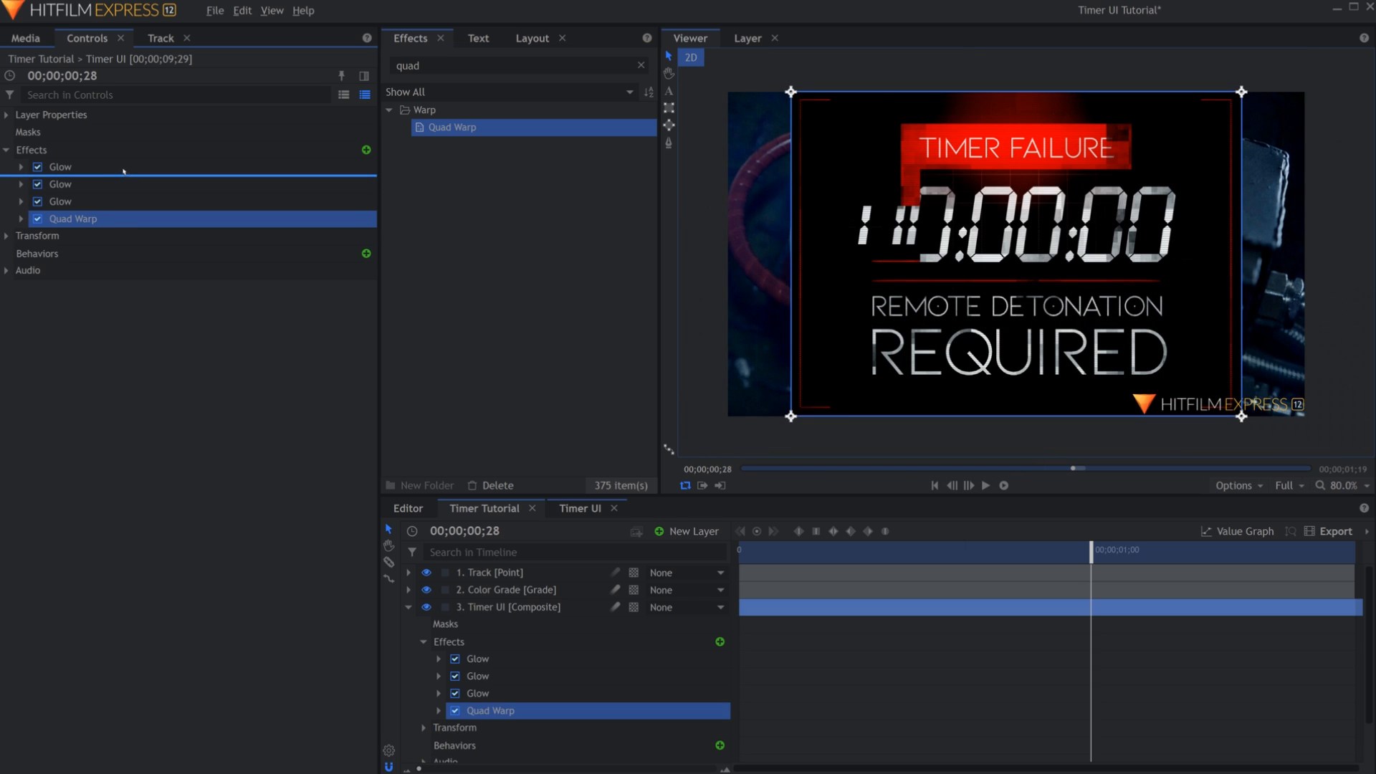
- Align the four Quad Warp corners of the Timer UI layer with the corners of the device's display
drag(791, 92, 815, 130)
scroll(815, 130, up, 8)
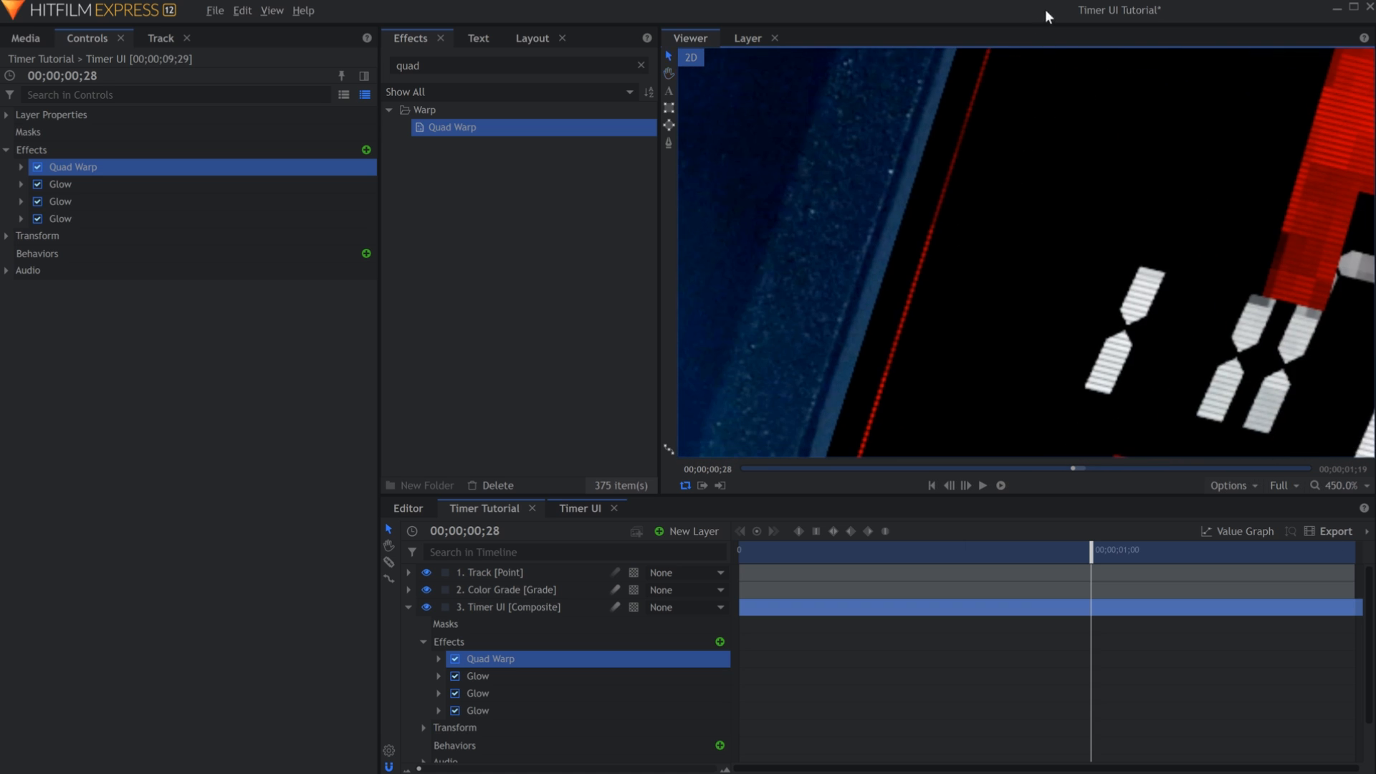
drag(957, 294, 1012, 9)
drag(923, 332, 1036, 772)
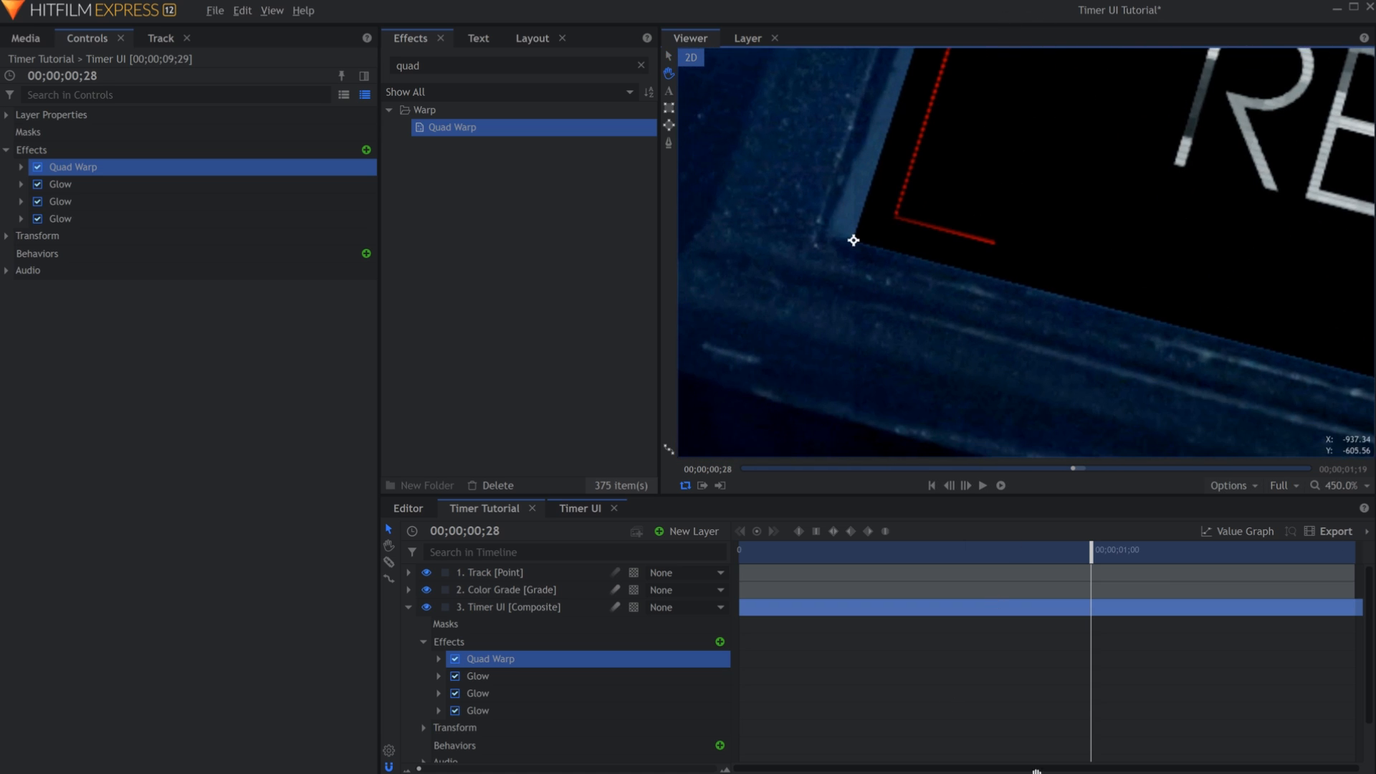
drag(852, 235, 846, 230)
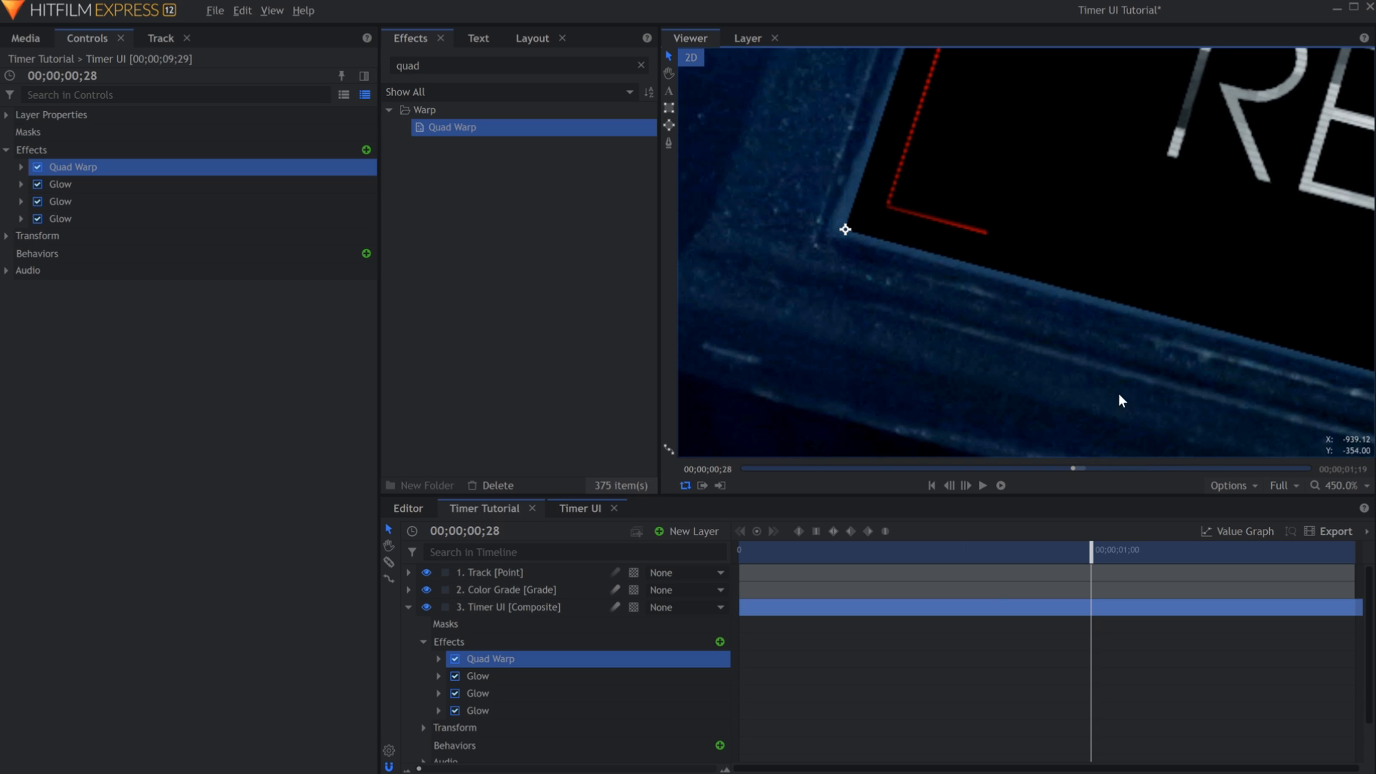
click(1340, 486)
click(1339, 681)
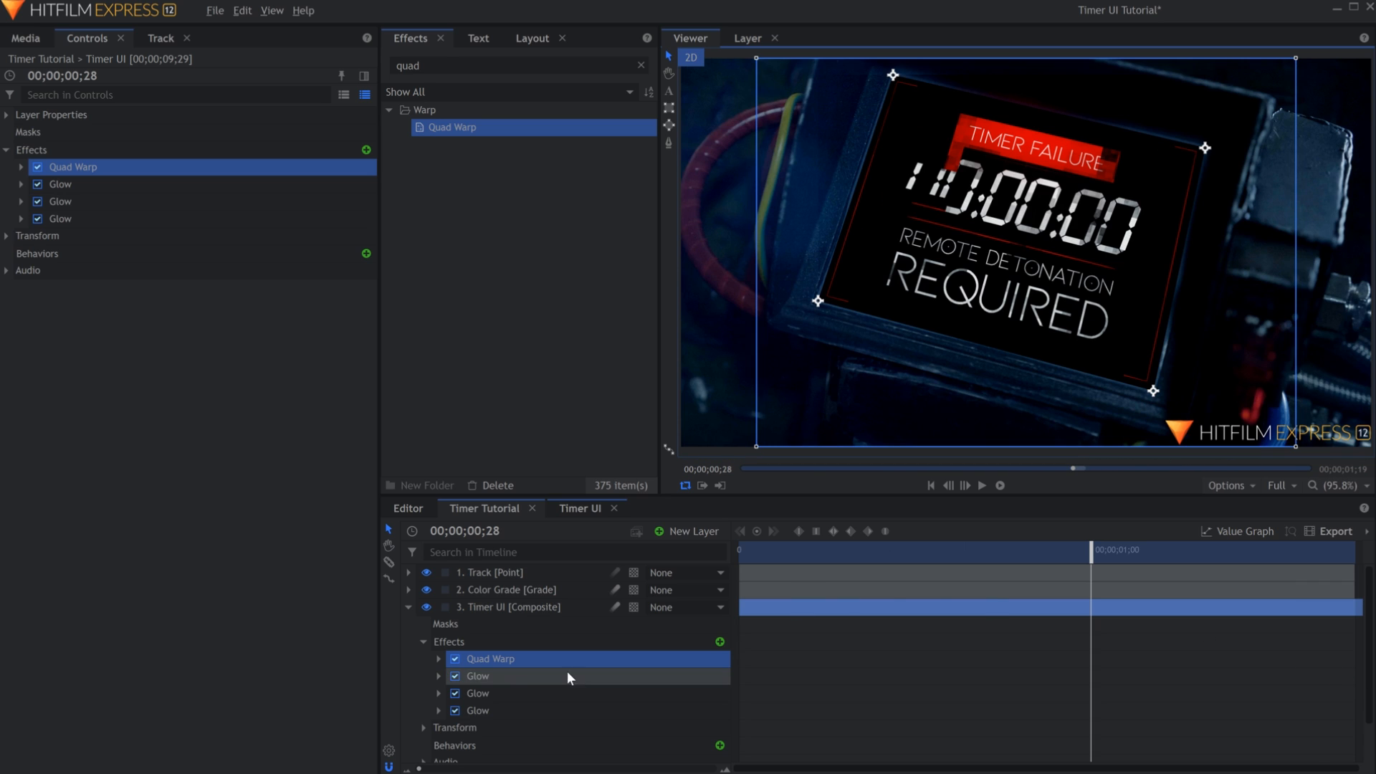
click(409, 607)
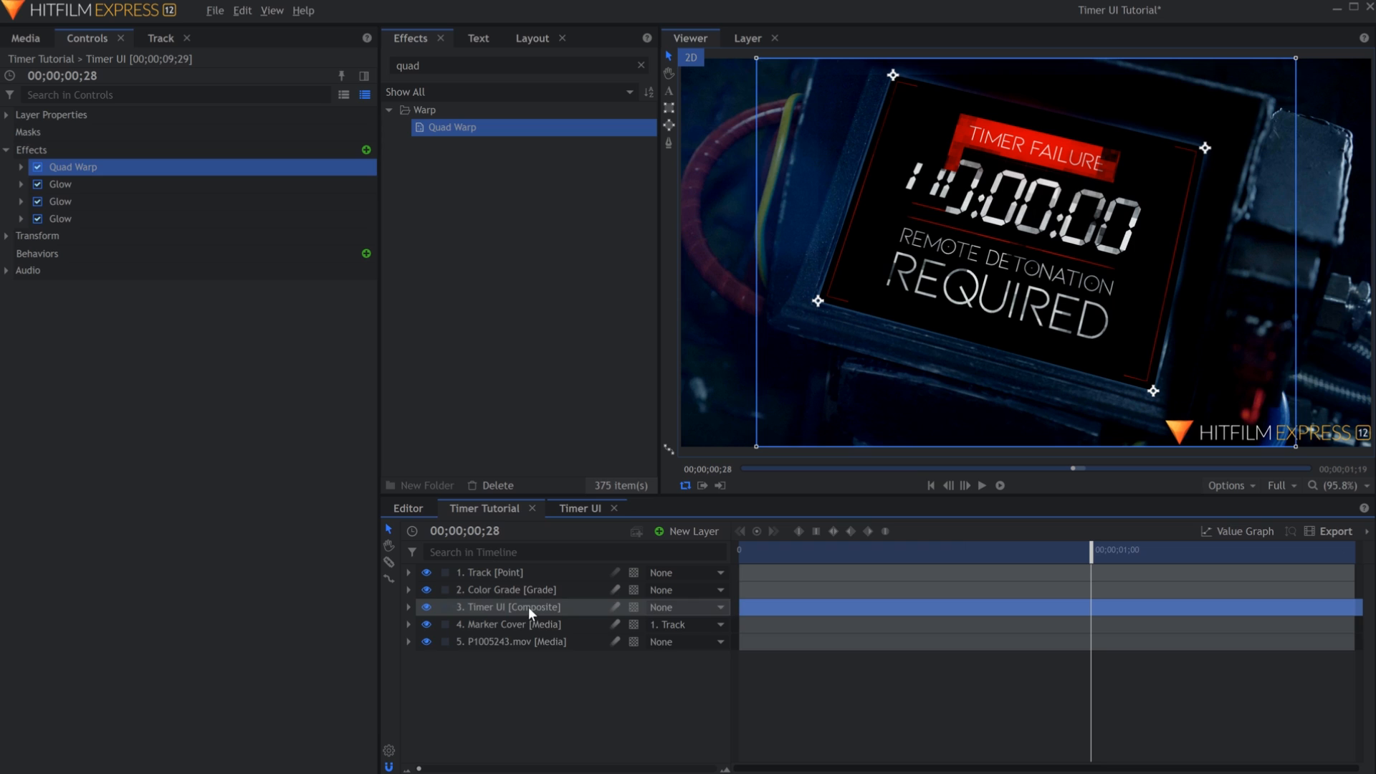
- Set the Timer UI layer's blend mode to Screen and its opacity to 65 %
click(602, 679)
right_click(567, 610)
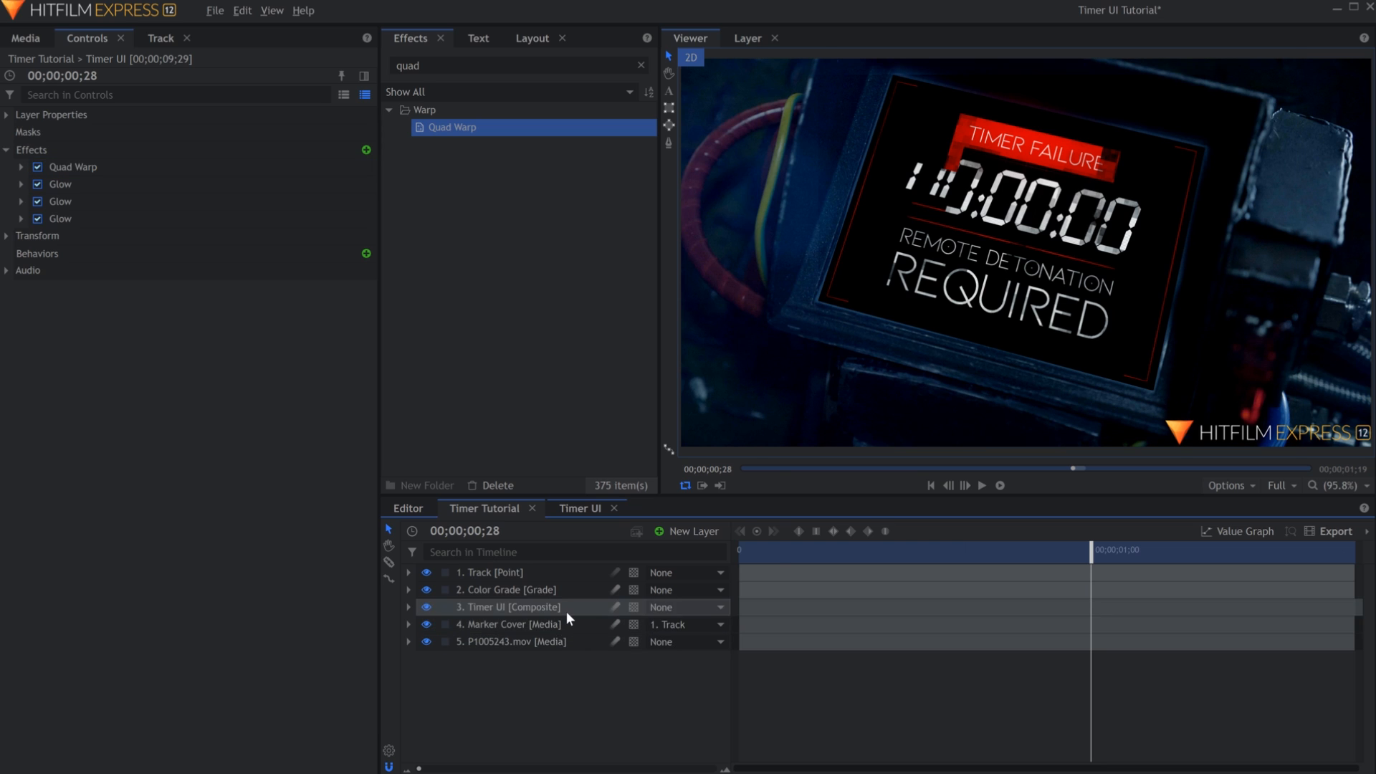
mouse_move(763, 89)
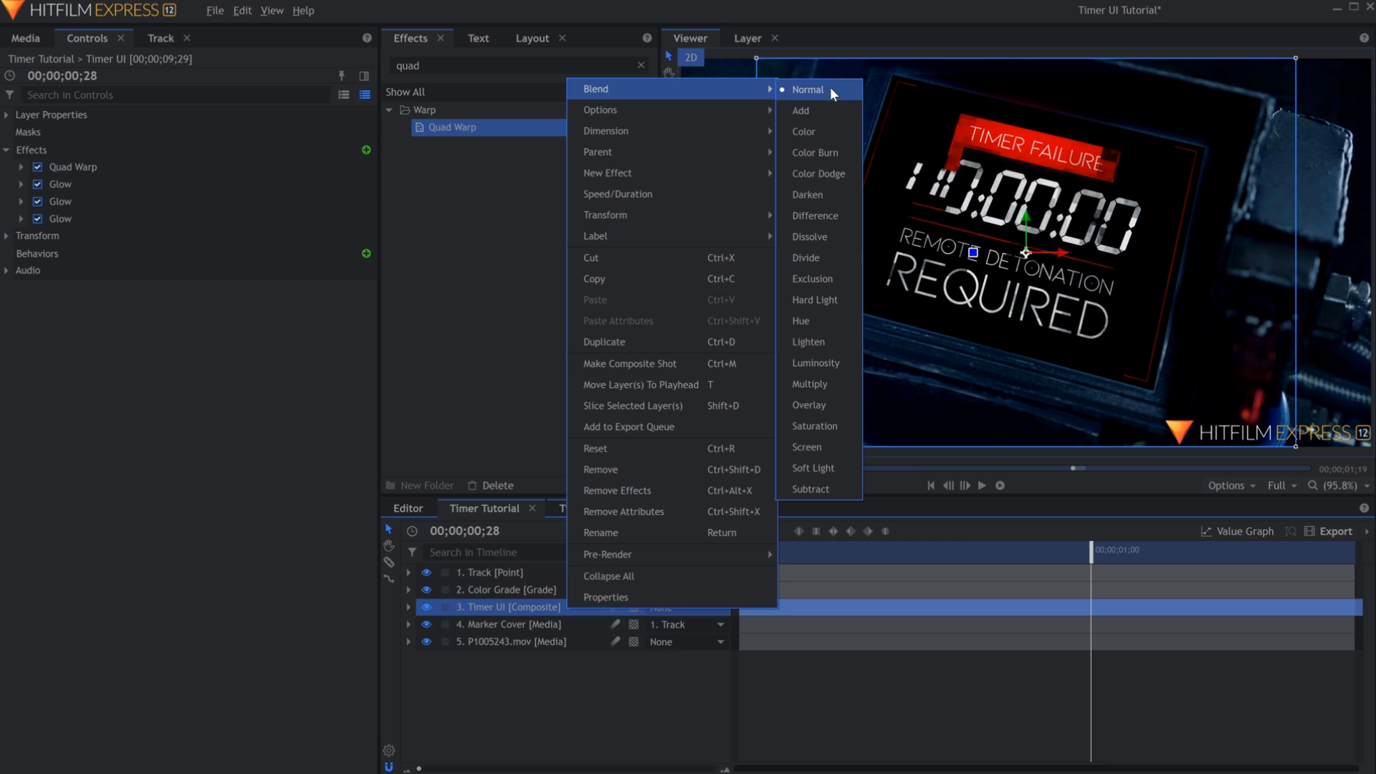
click(819, 447)
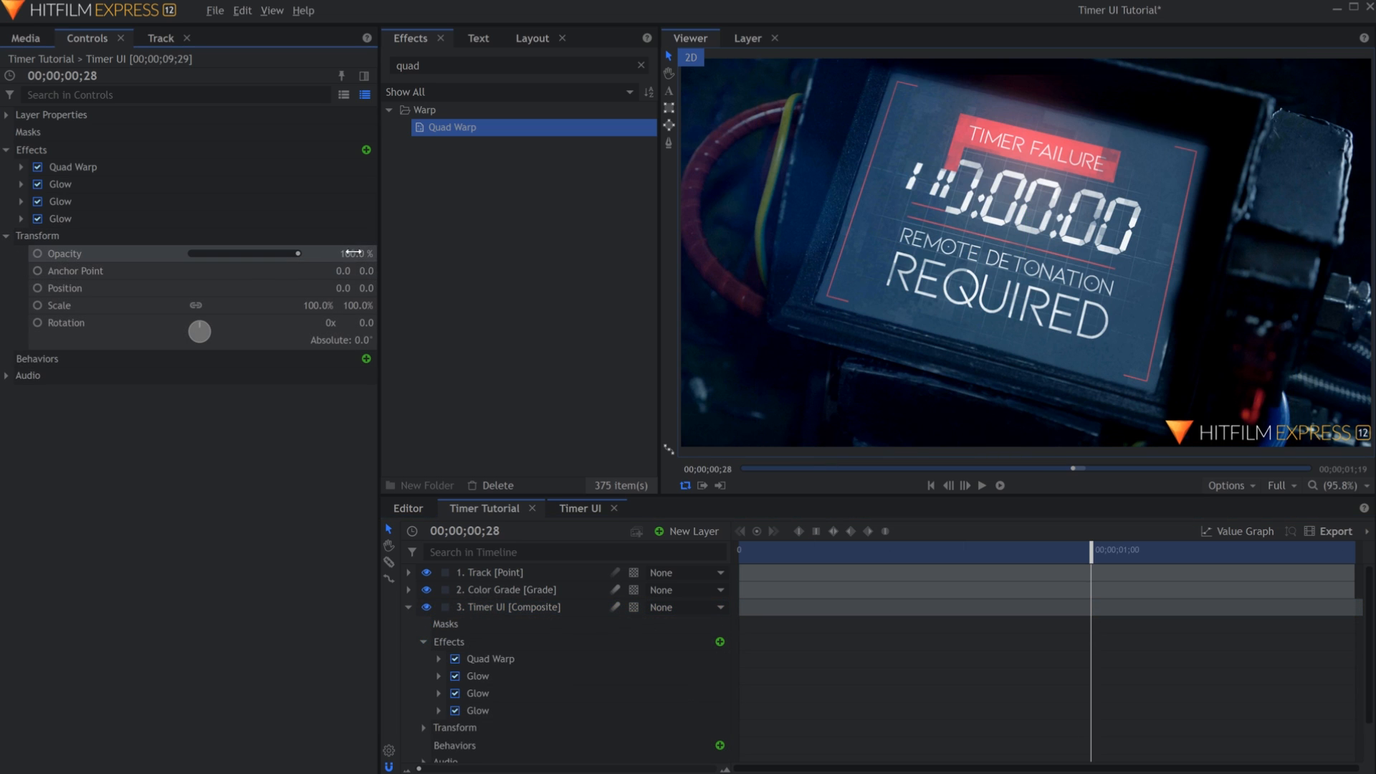
click(354, 253)
text(50)
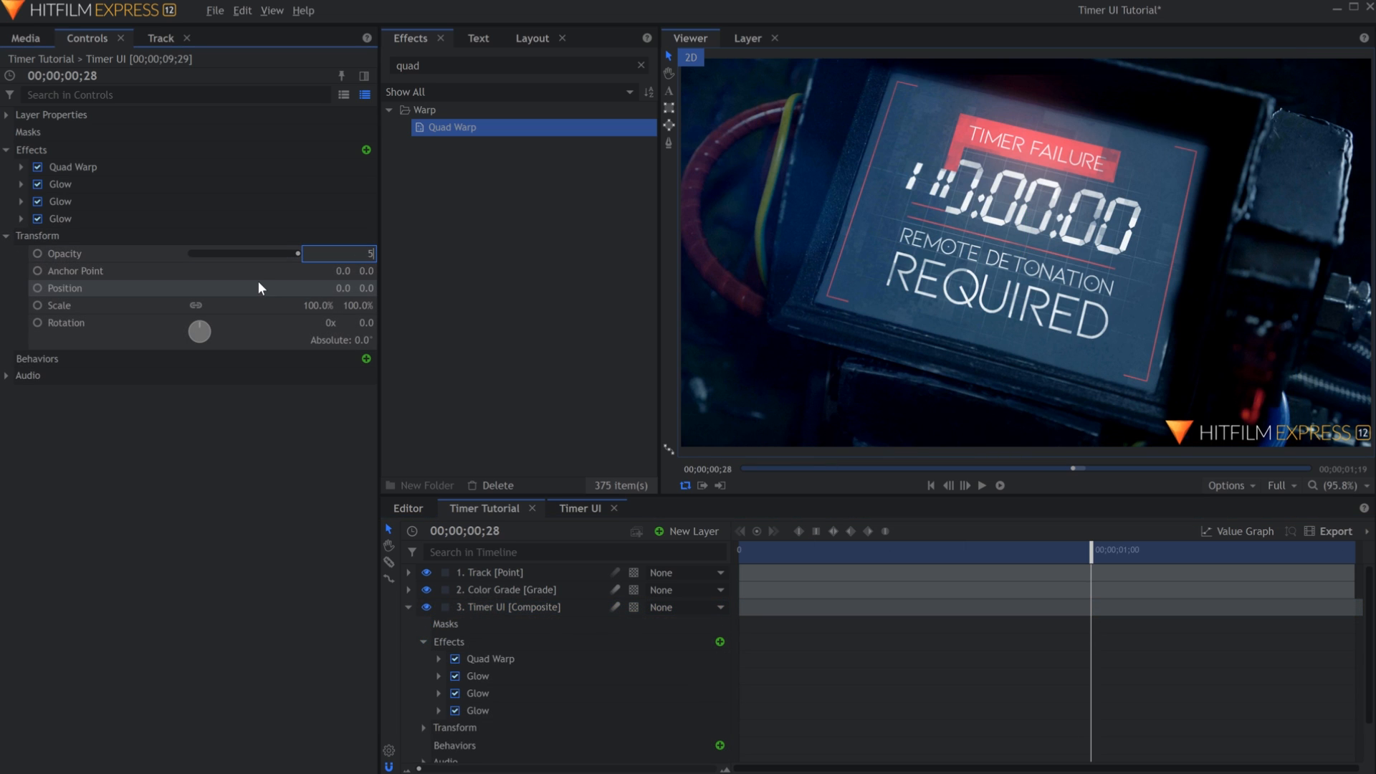
key(Return)
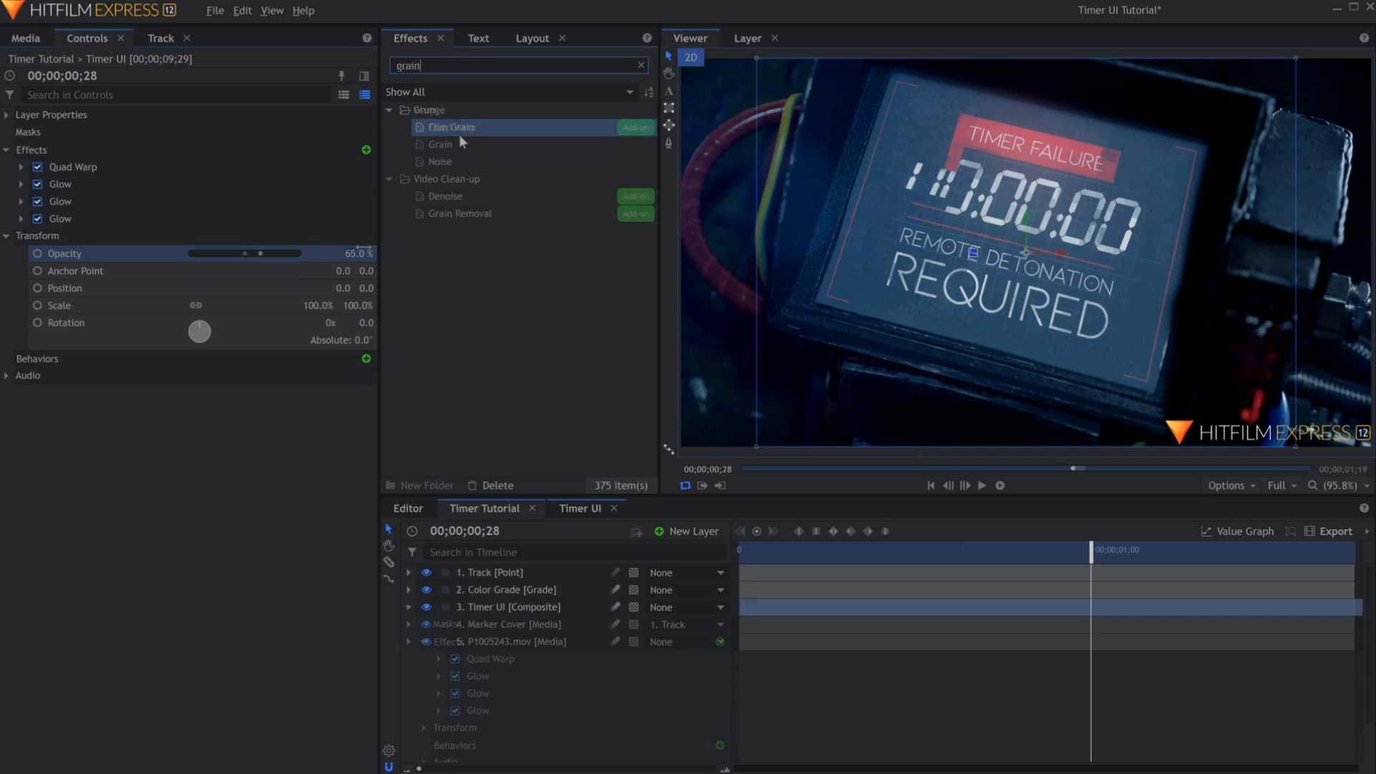
- Add a Grain effect and a Blur effect to the Timer UI layer, below its Glow effects
drag(459, 138, 53, 228)
double_click(470, 65)
text(blur)
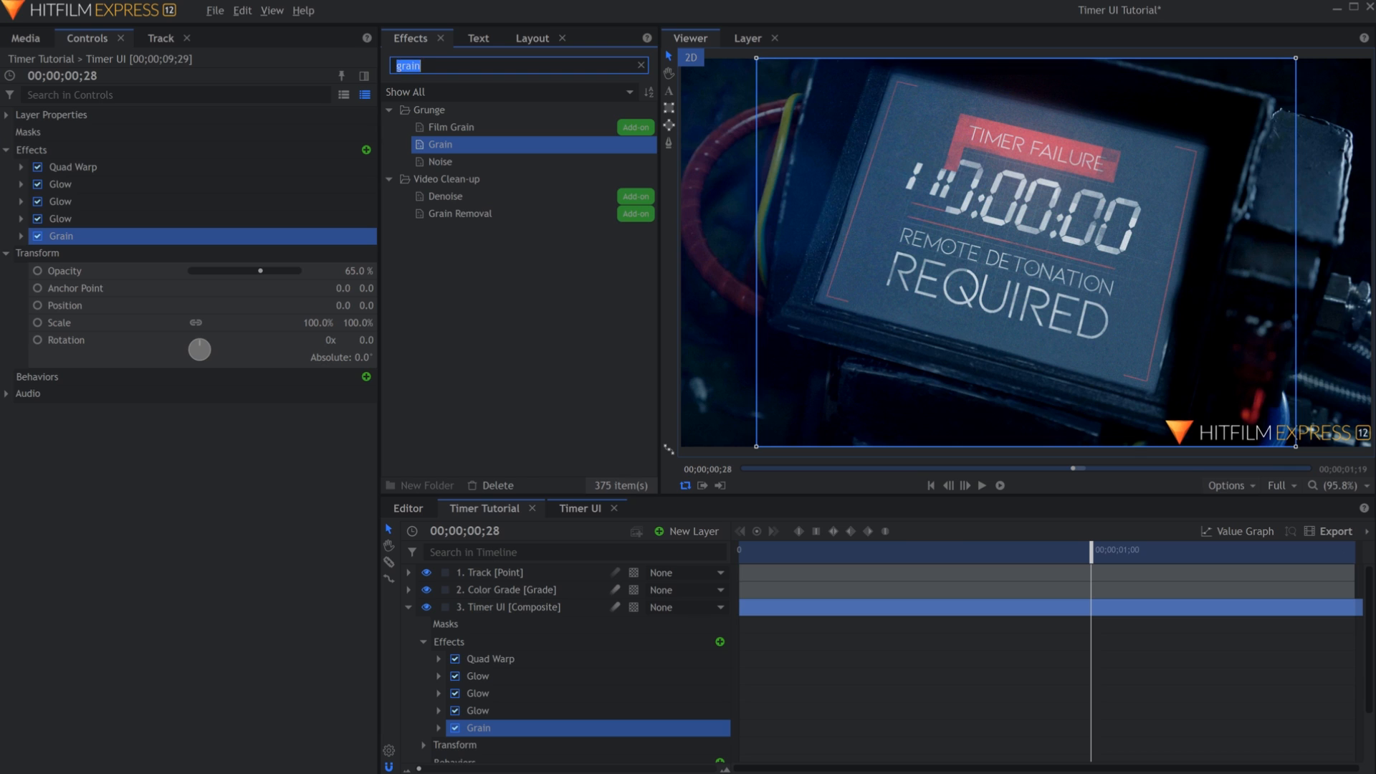
drag(459, 210, 63, 237)
- Set the Amount of the Timer UI layer's Grain effect to 6
click(21, 236)
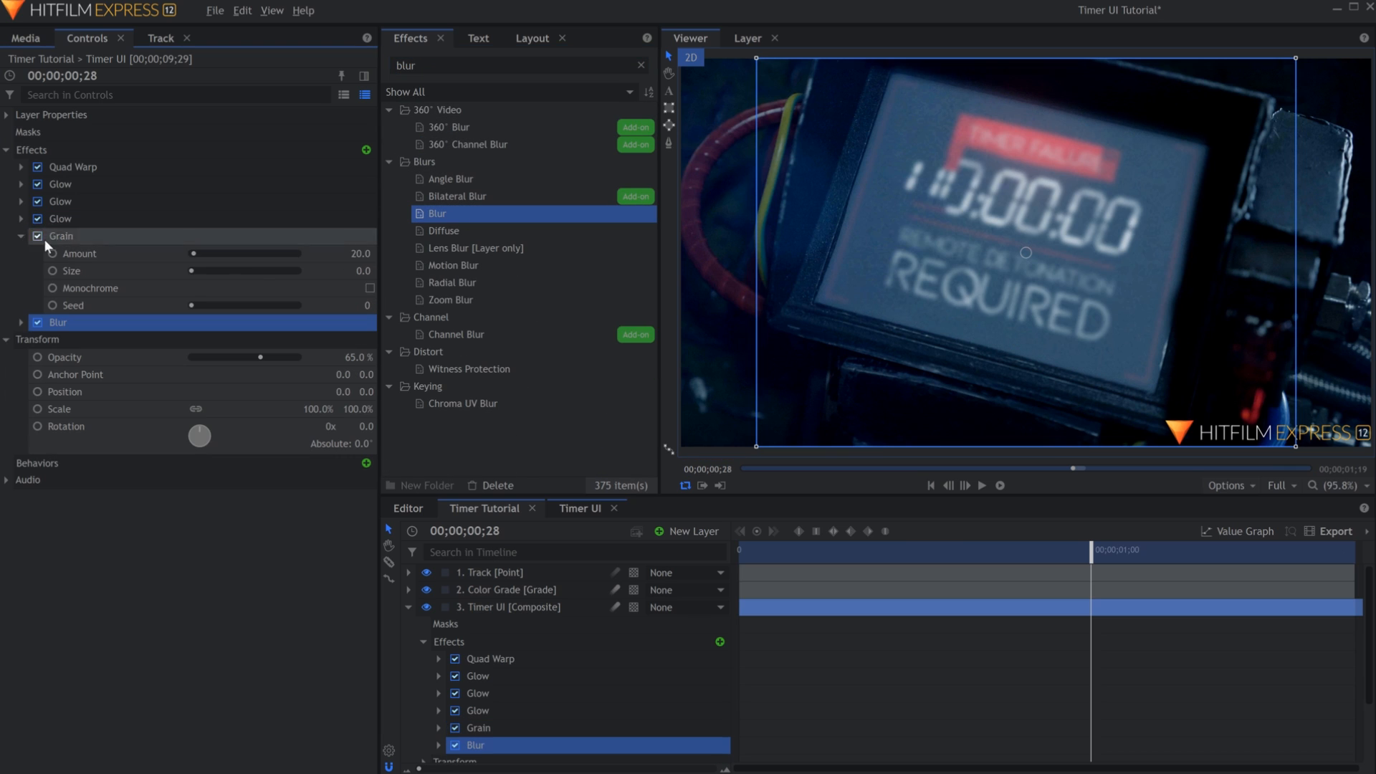
click(360, 255)
text(6)
key(Return)
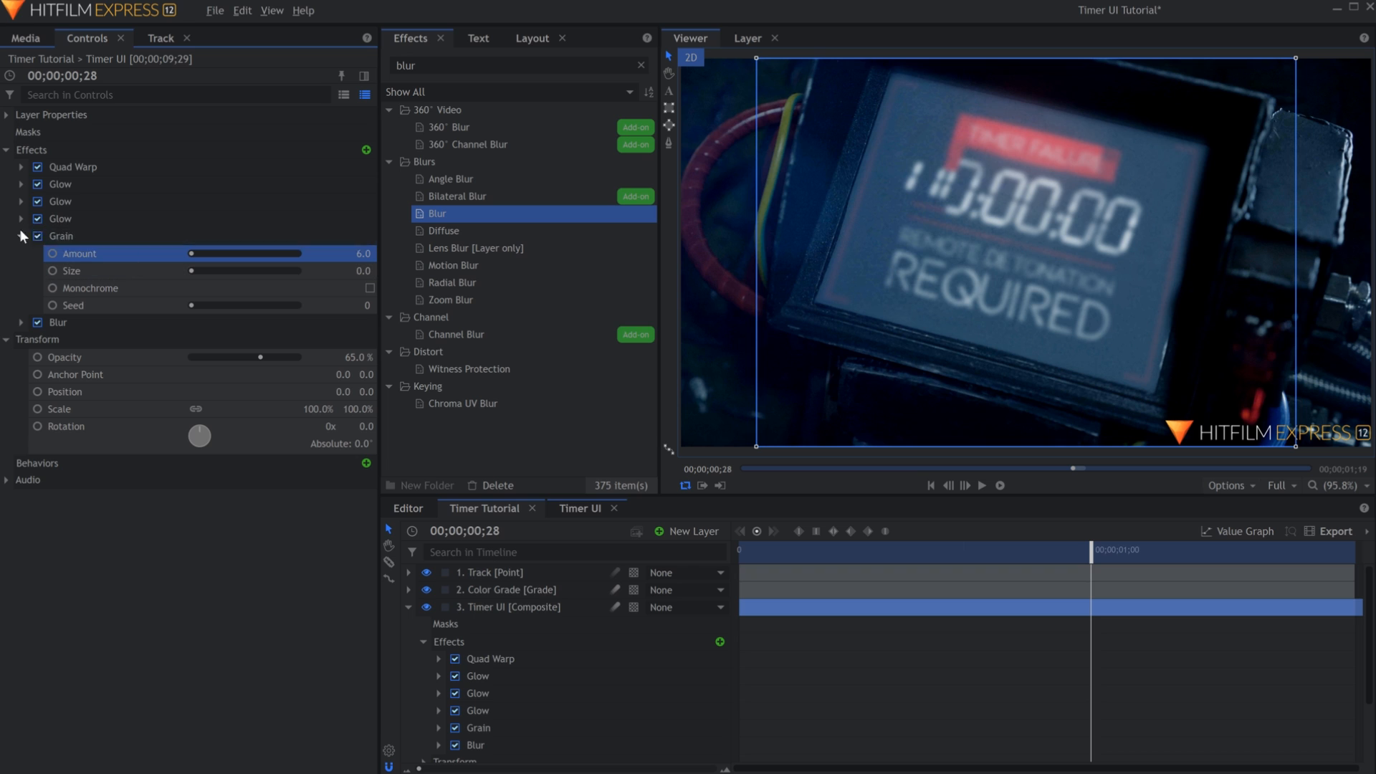
- Set the Radius of the Timer UI layer's Blur effect to 1
click(20, 235)
click(20, 253)
click(303, 294)
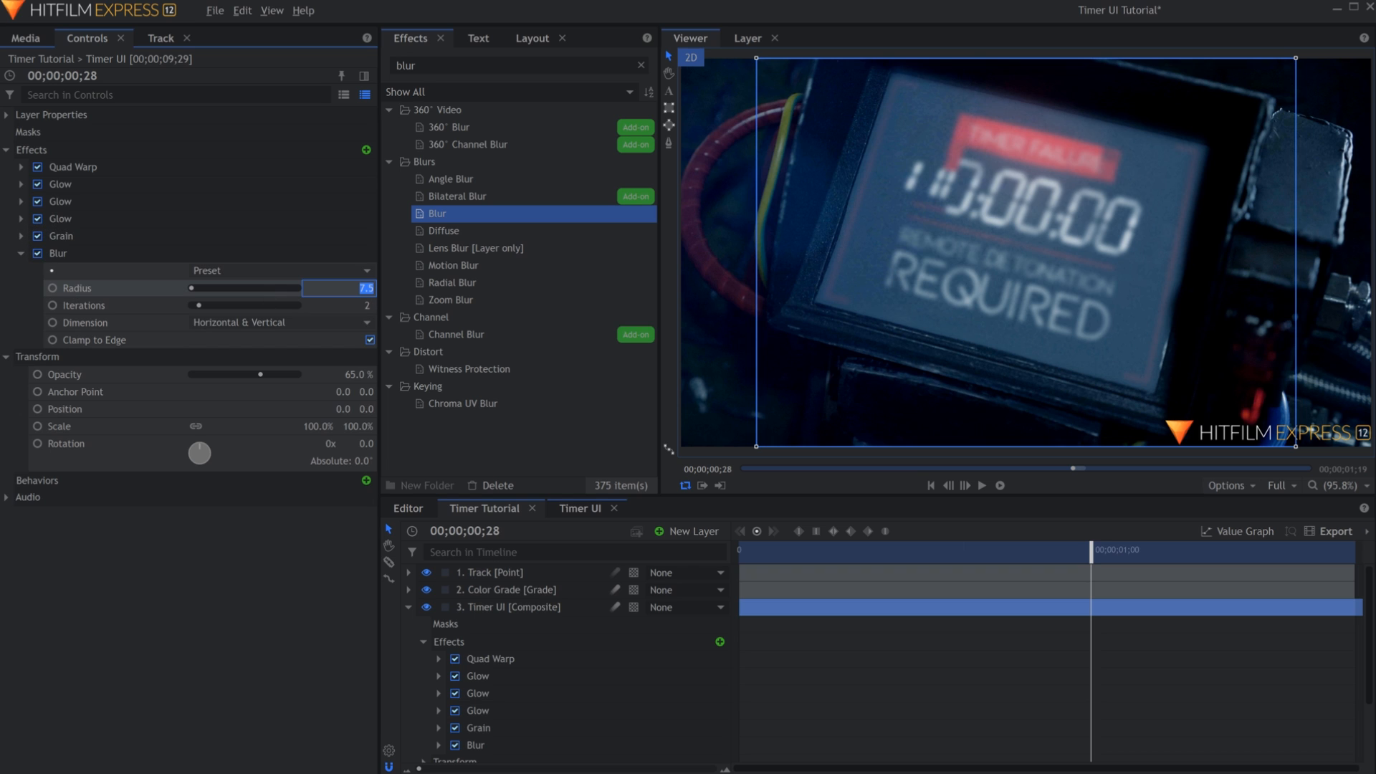
text(1)
key(Return)
click(272, 506)
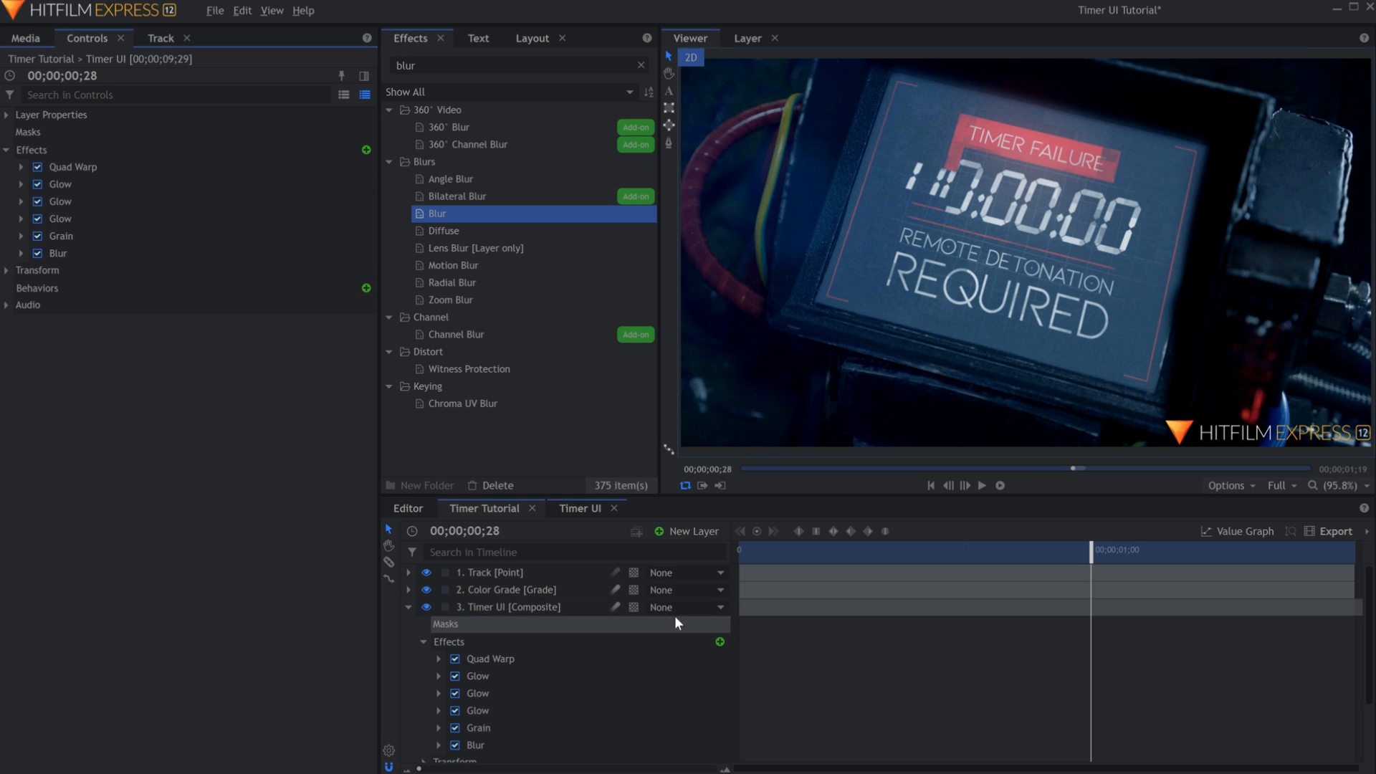
- Parent the Timer UI layer to the Track point with motion blur enabled, and play back the composite
click(699, 608)
click(700, 643)
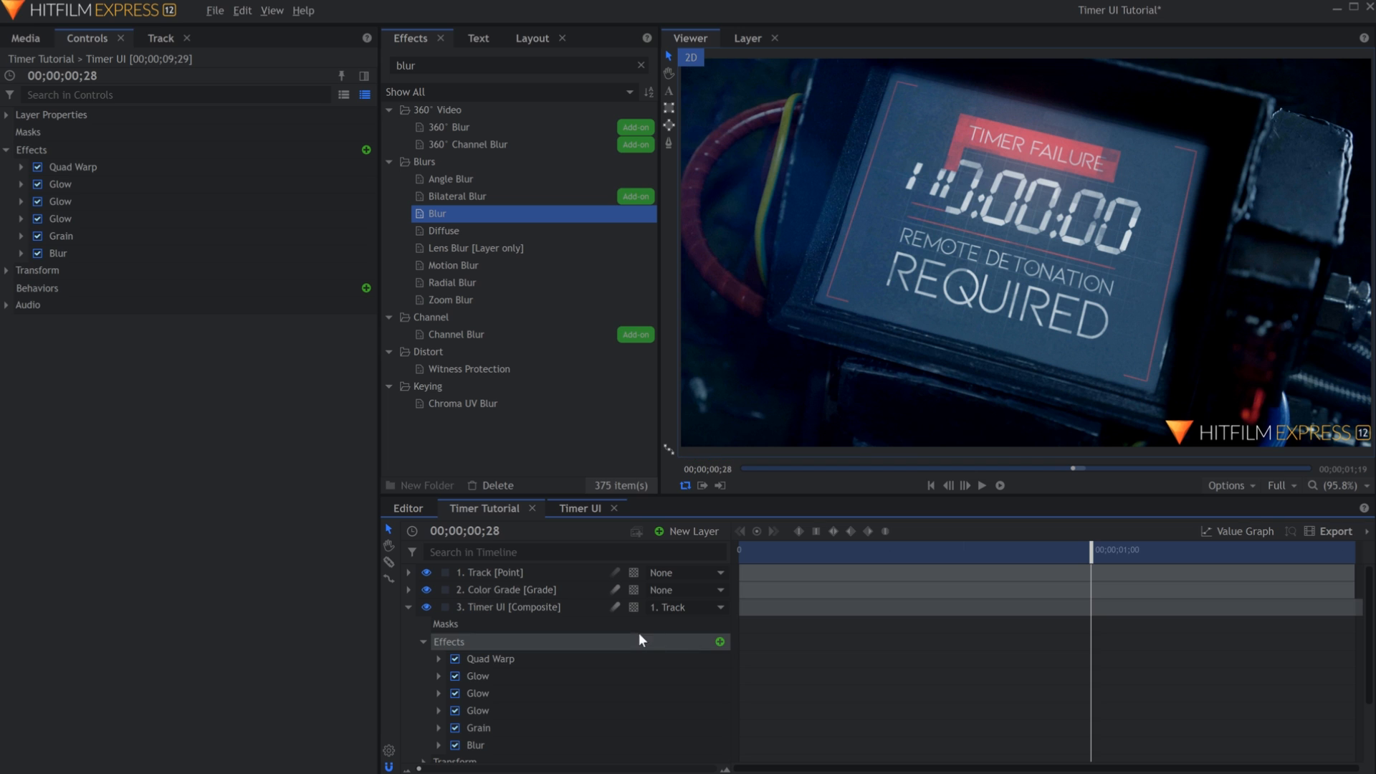
click(615, 607)
key(space)
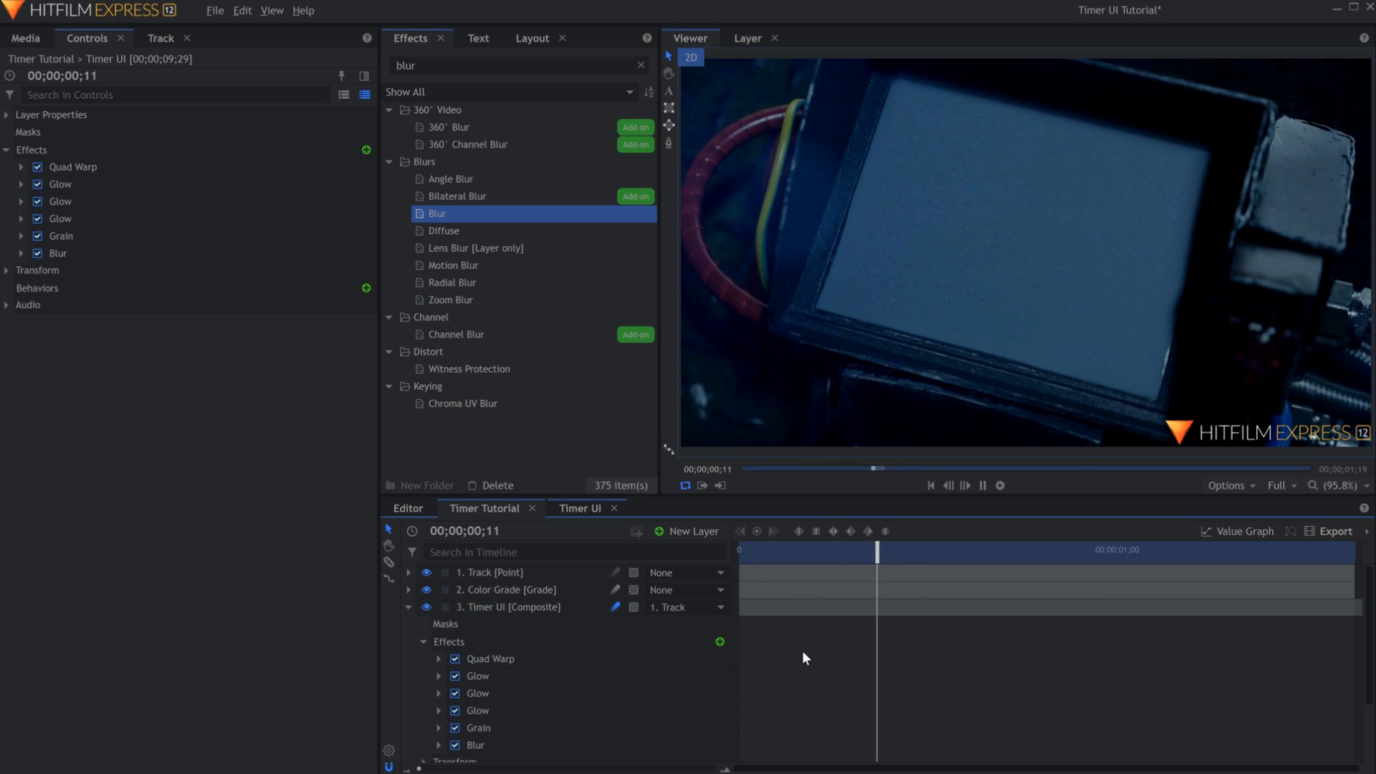